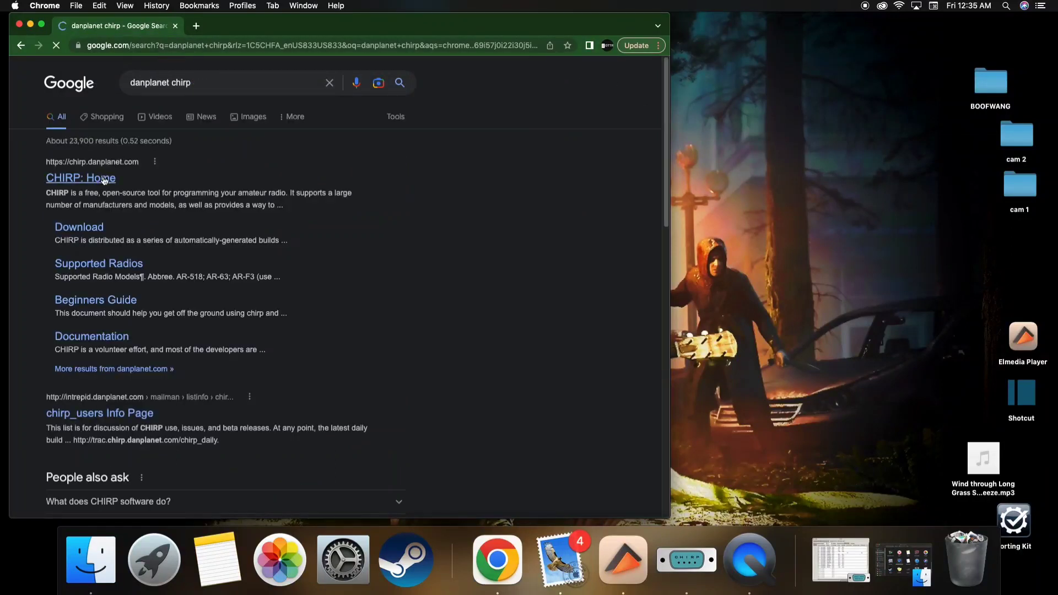
Step: Open the CHIRP download page from the search results and go to the latest CHIRP-daily build listing
click(94, 235)
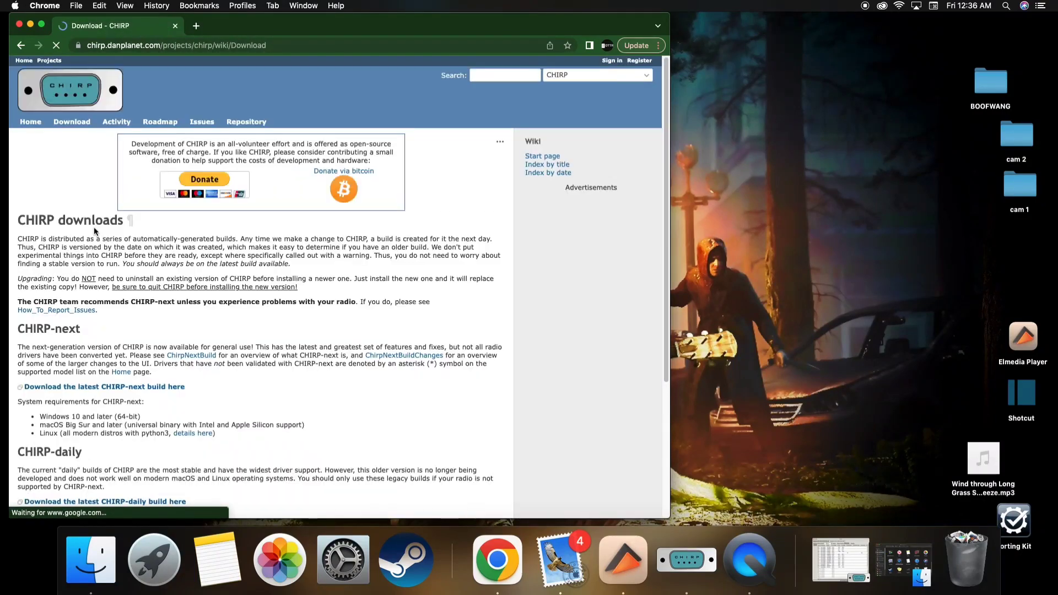
scroll(95, 231, down, 5)
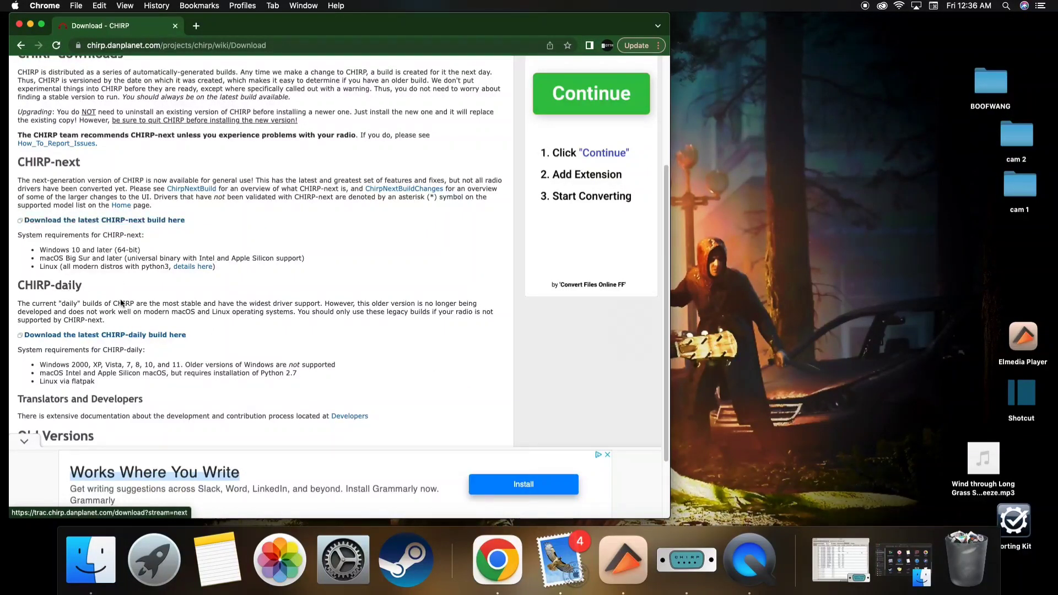
click(131, 336)
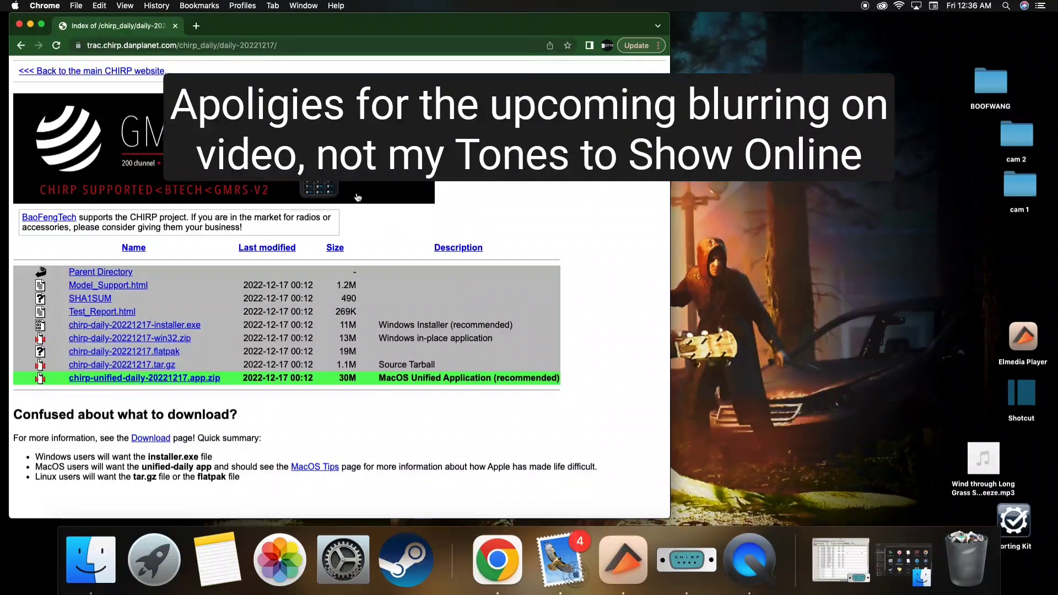
Step: Minimize the browser, restore the minimized CHIRP window and make it full screen
click(31, 25)
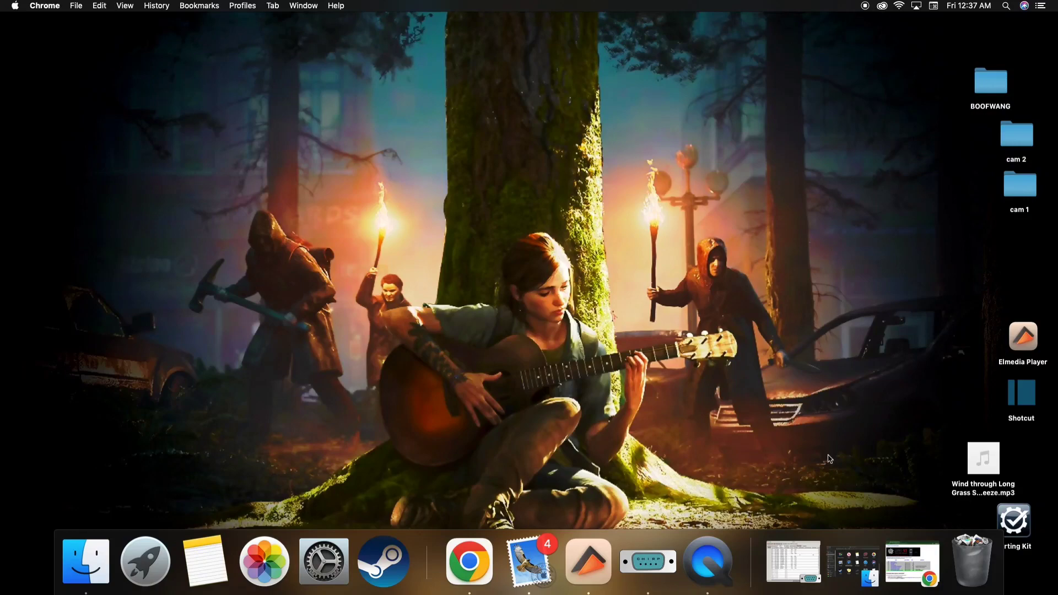
click(805, 558)
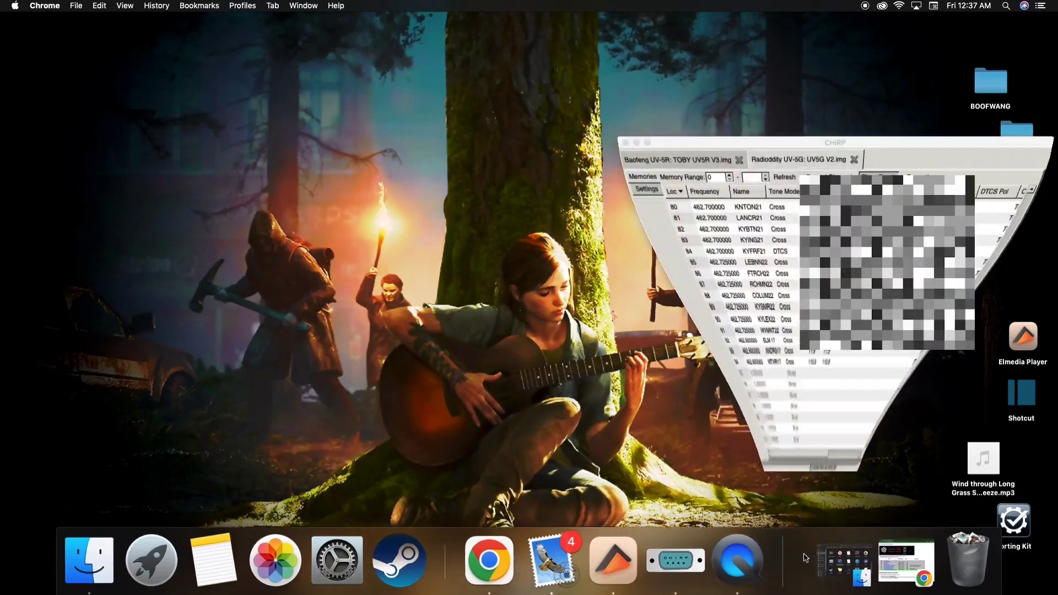
click(646, 116)
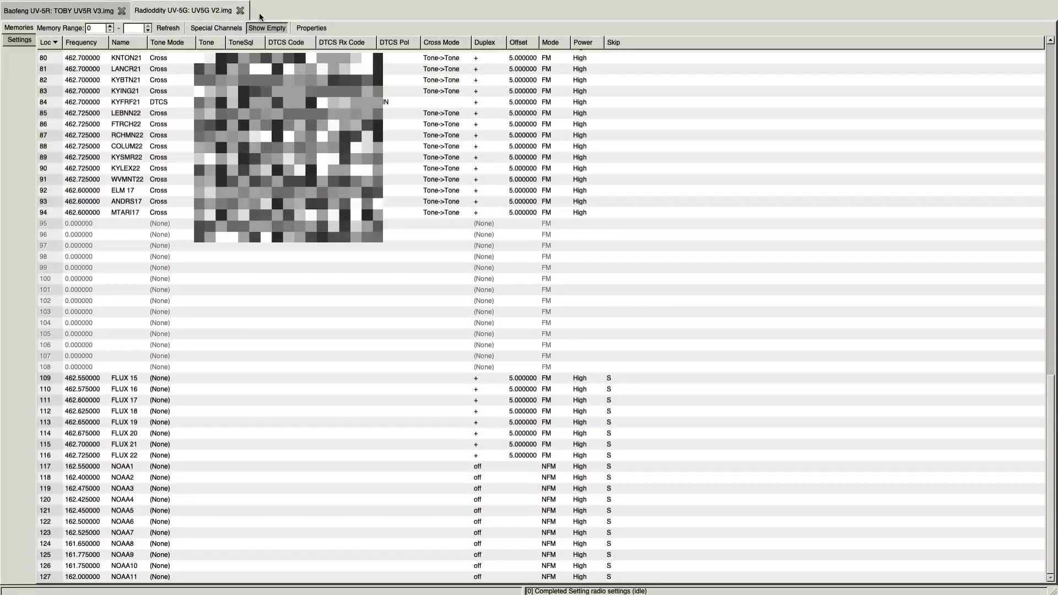
mouse_move(270, 2)
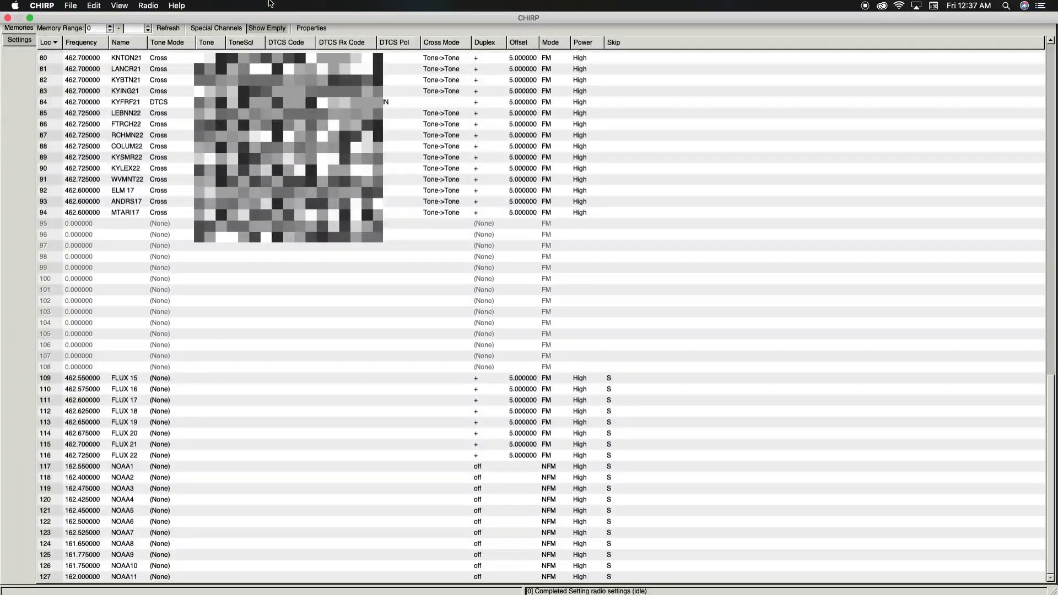
click(153, 6)
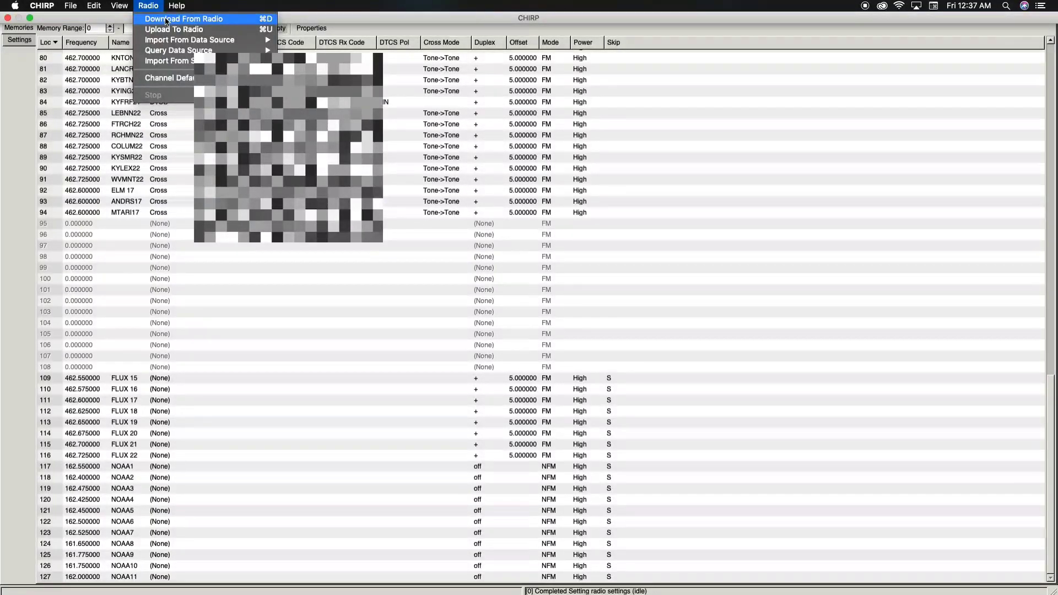
mouse_move(69, 4)
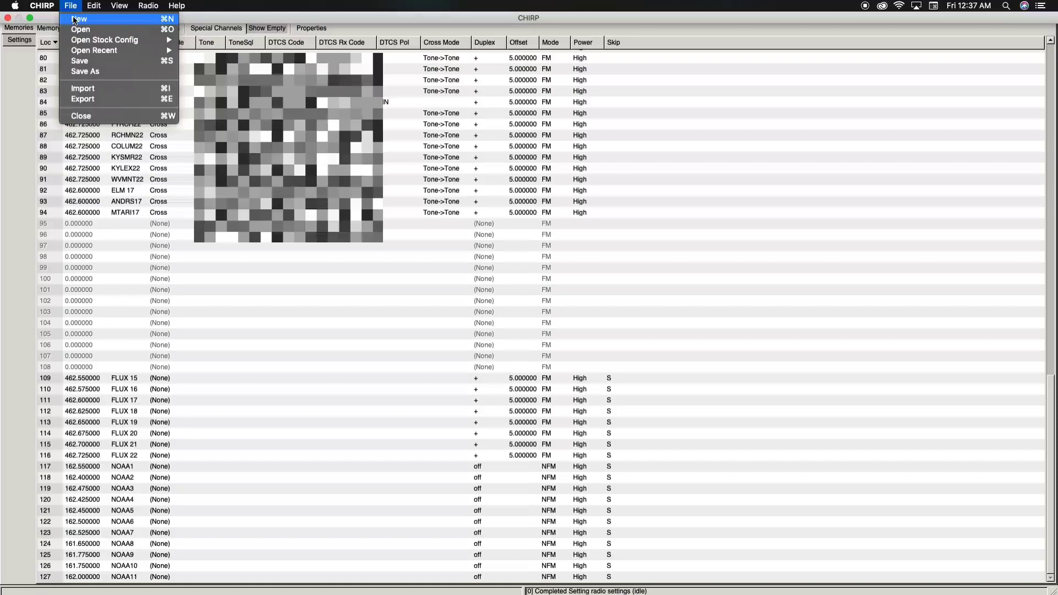
click(75, 20)
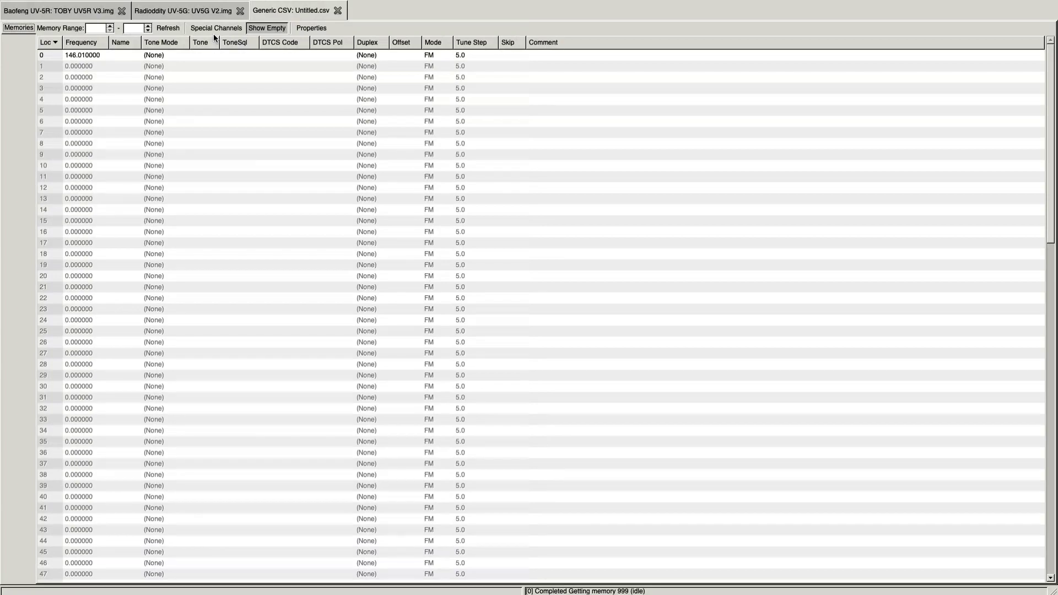
click(338, 10)
mouse_move(182, 3)
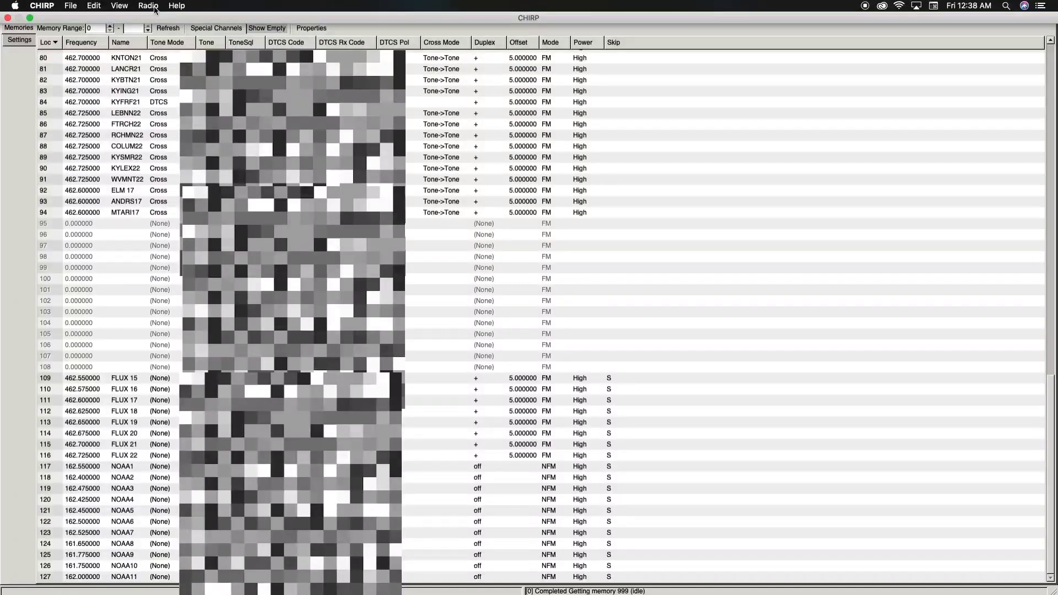
scroll(133, 91, up, 10)
scroll(133, 90, up, 15)
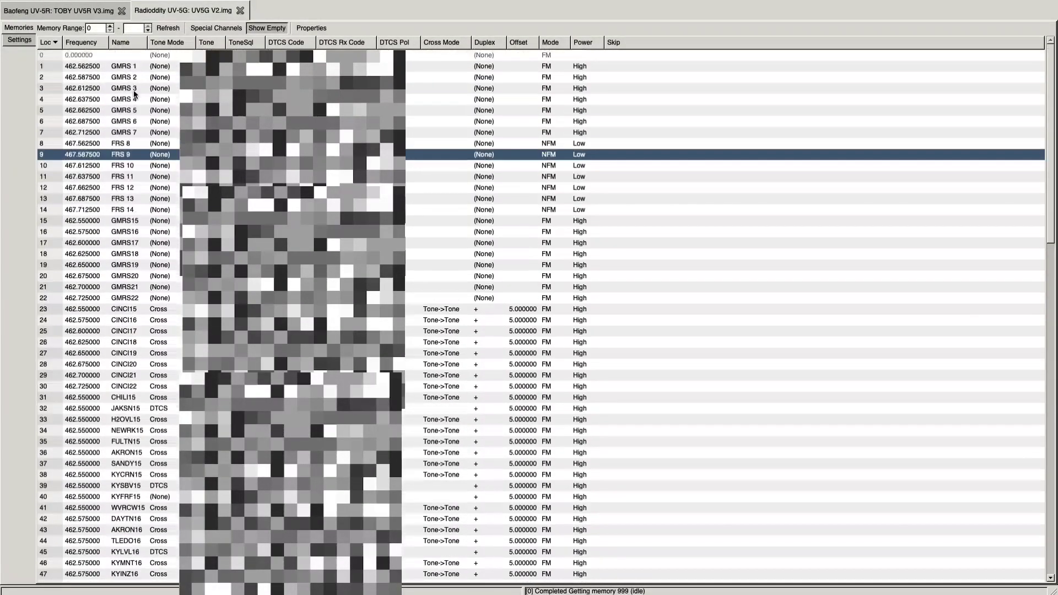
scroll(134, 90, down, 20)
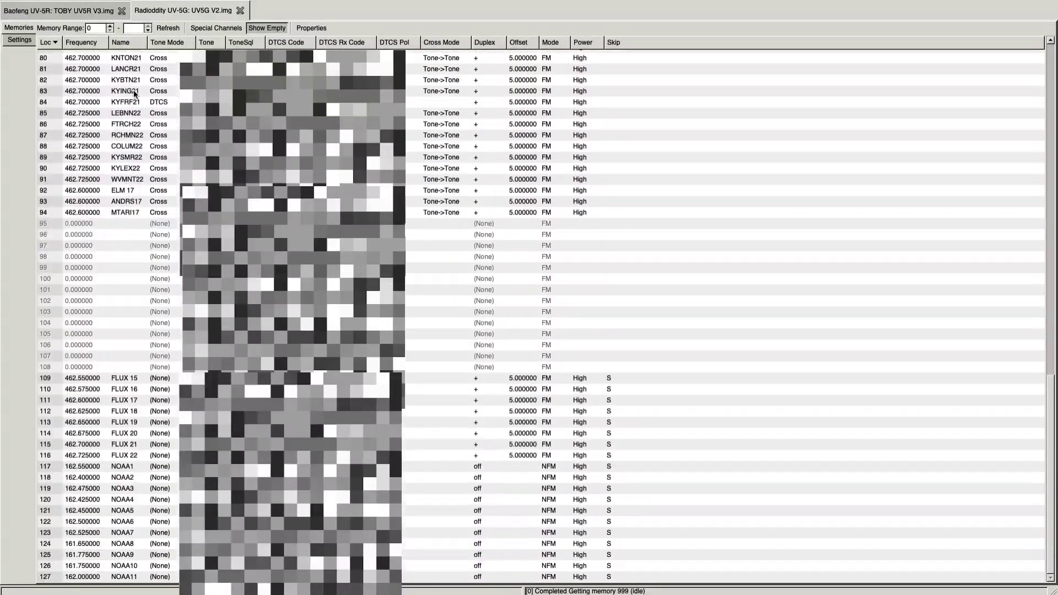
scroll(135, 93, up, 20)
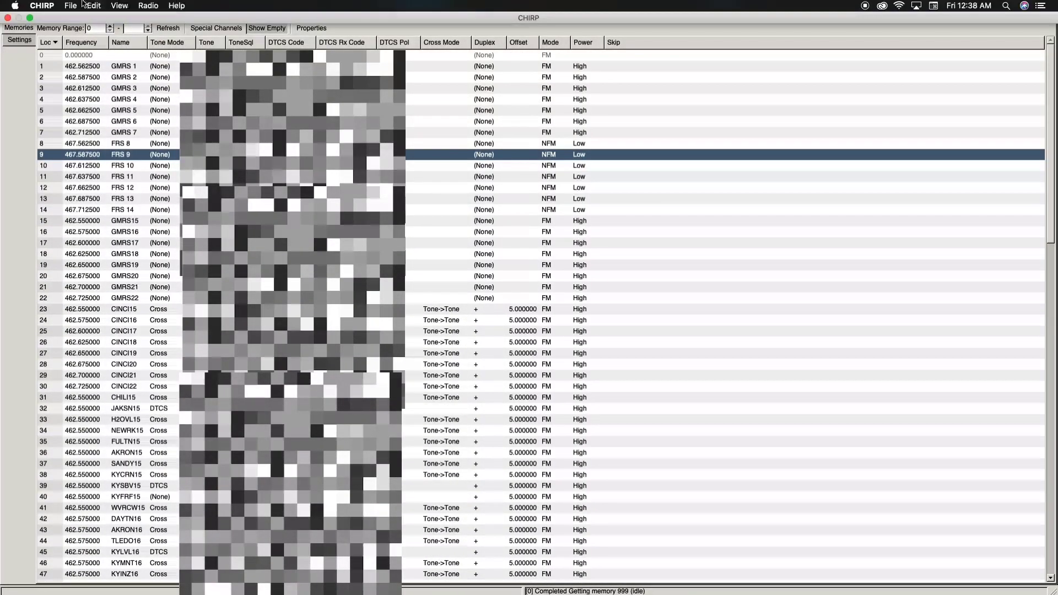
Step: Start a download from the radio and keep /dev/cu.usbserial-1430 as the serial port
click(72, 5)
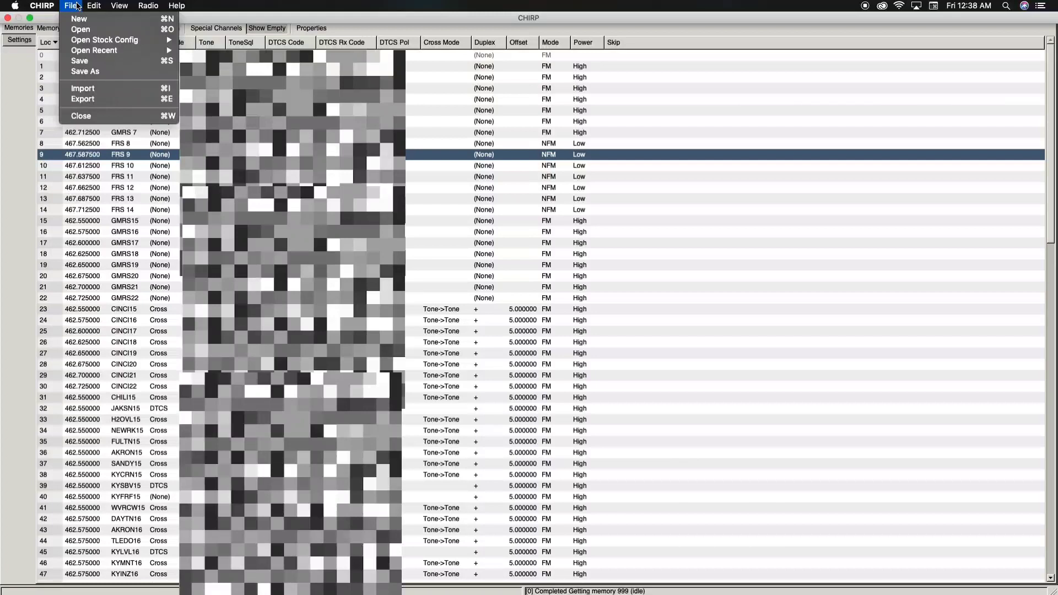
mouse_move(149, 5)
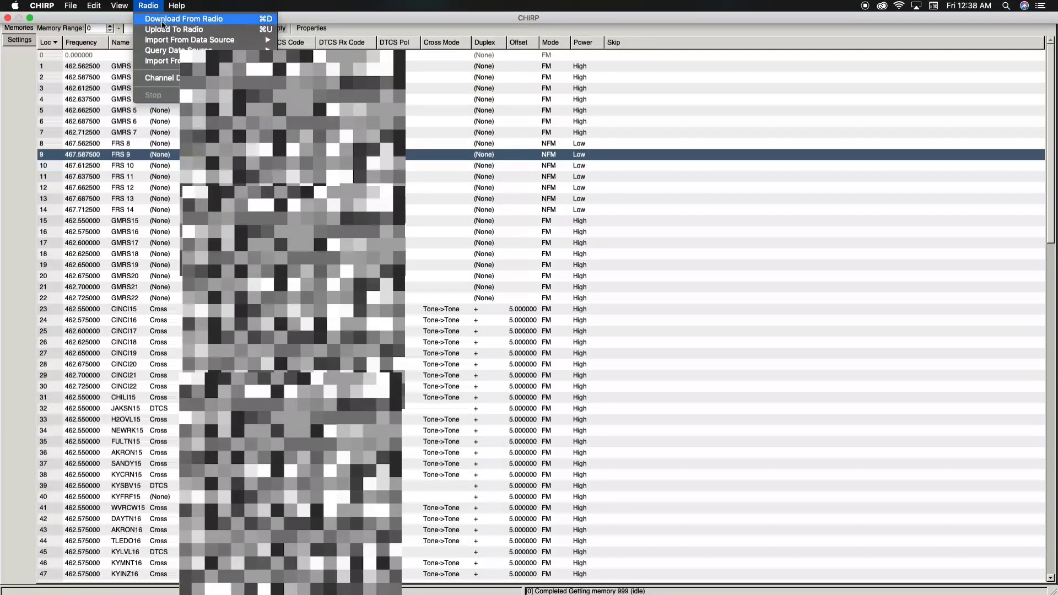
click(162, 21)
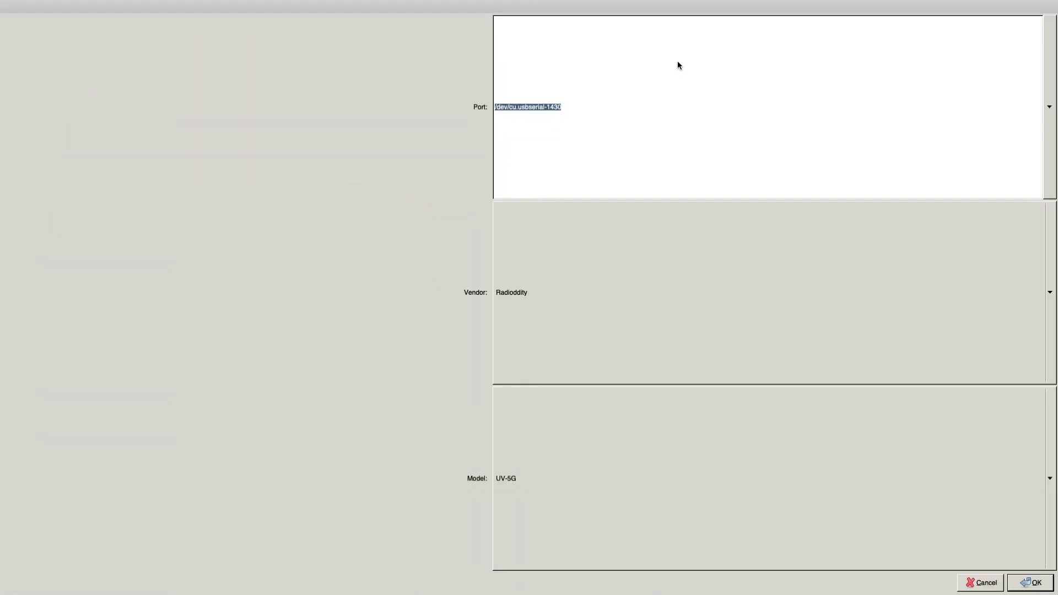
click(1052, 125)
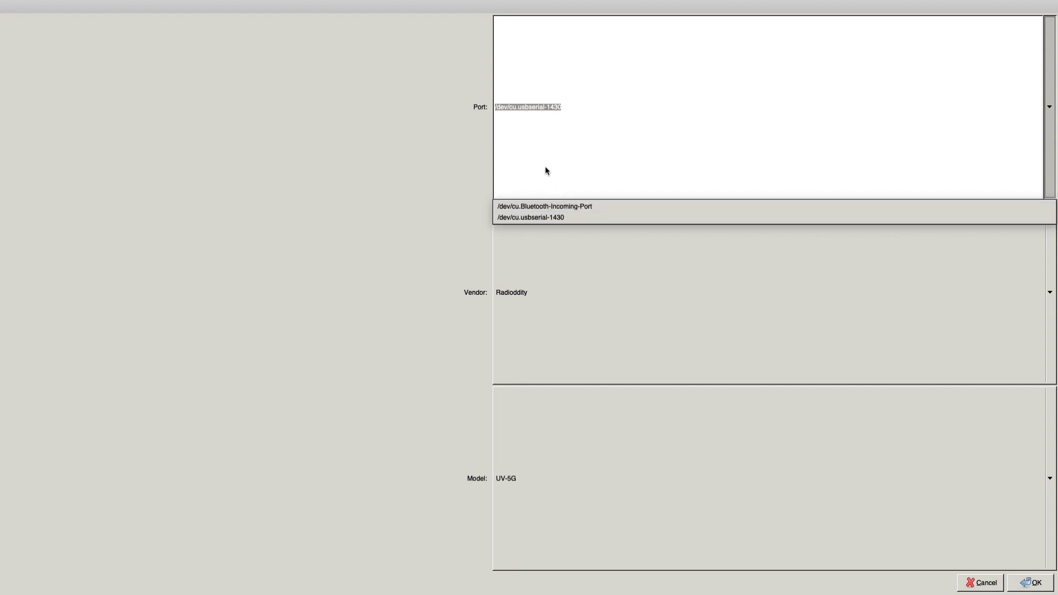
click(404, 190)
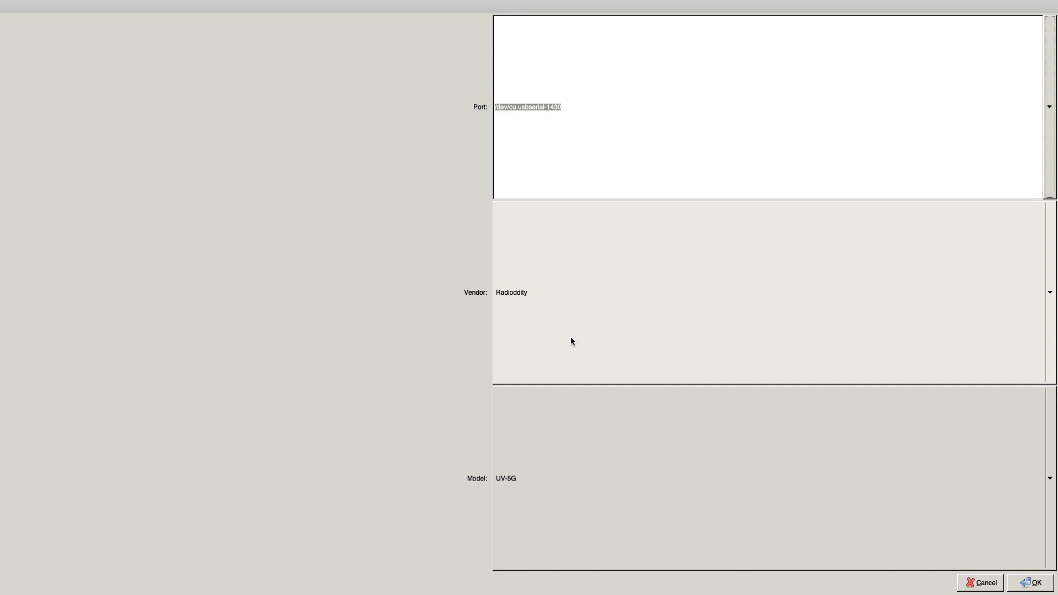
Step: Set the radio vendor to Baofeng and the model to UV-5R
click(565, 296)
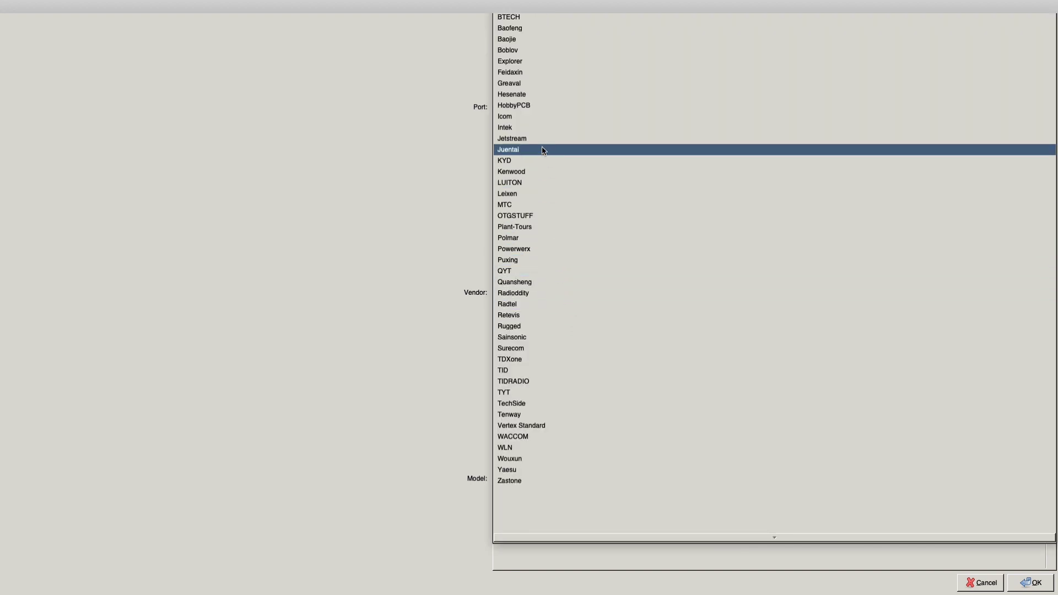
click(534, 31)
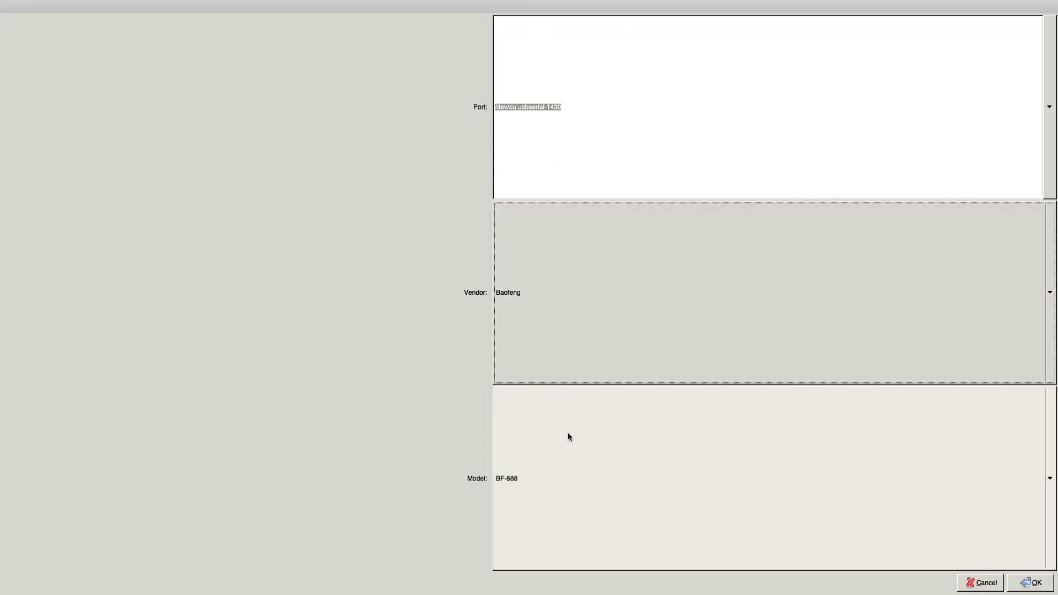
click(570, 438)
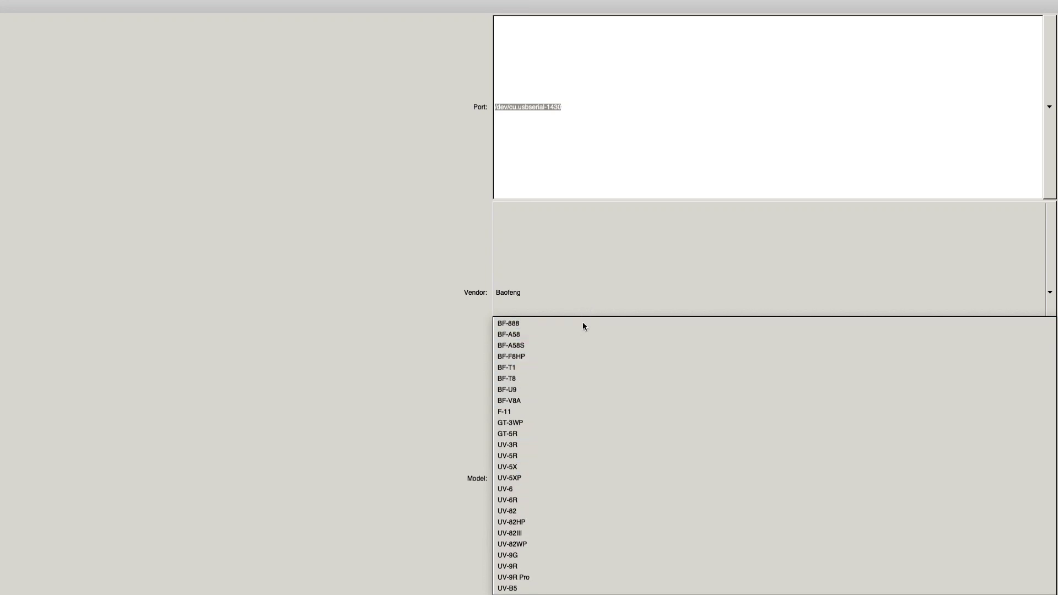
click(521, 456)
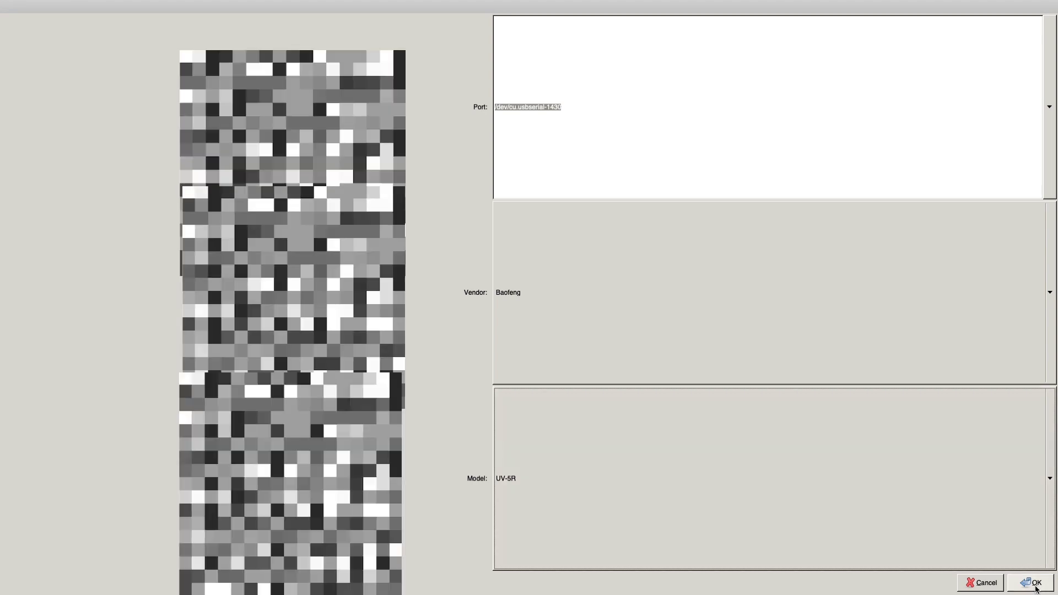
Step: Confirm the radio settings and instructions to download the UV-5R image, and display the downloaded channel list
click(1036, 588)
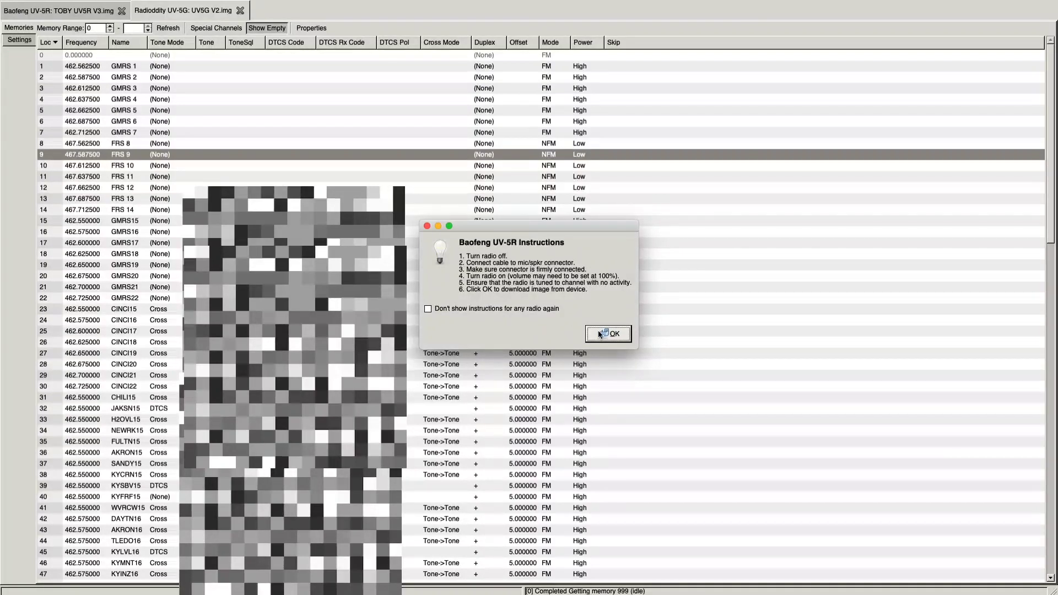
click(599, 331)
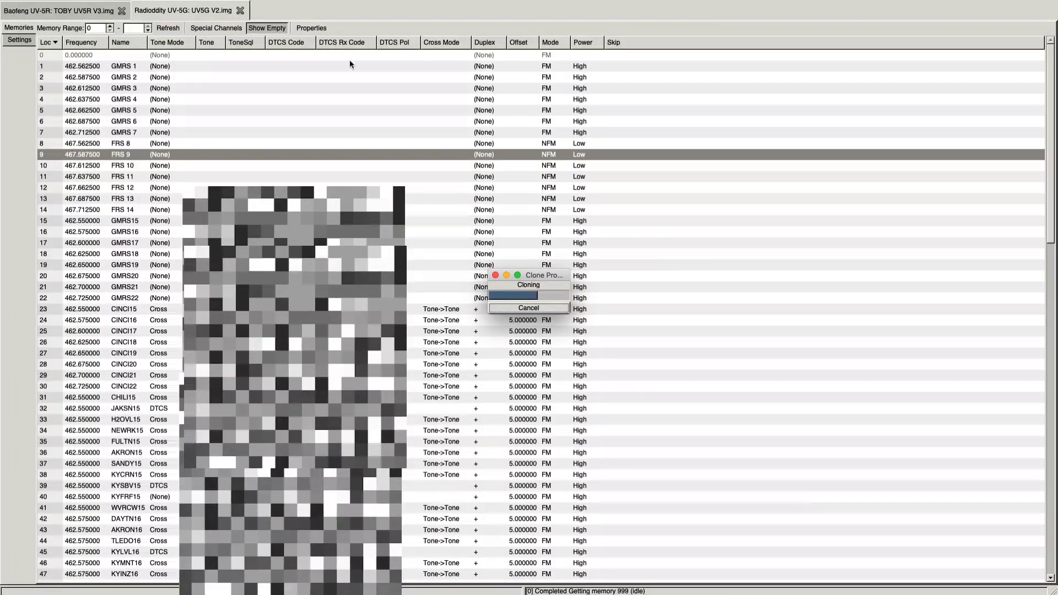
mouse_move(255, 3)
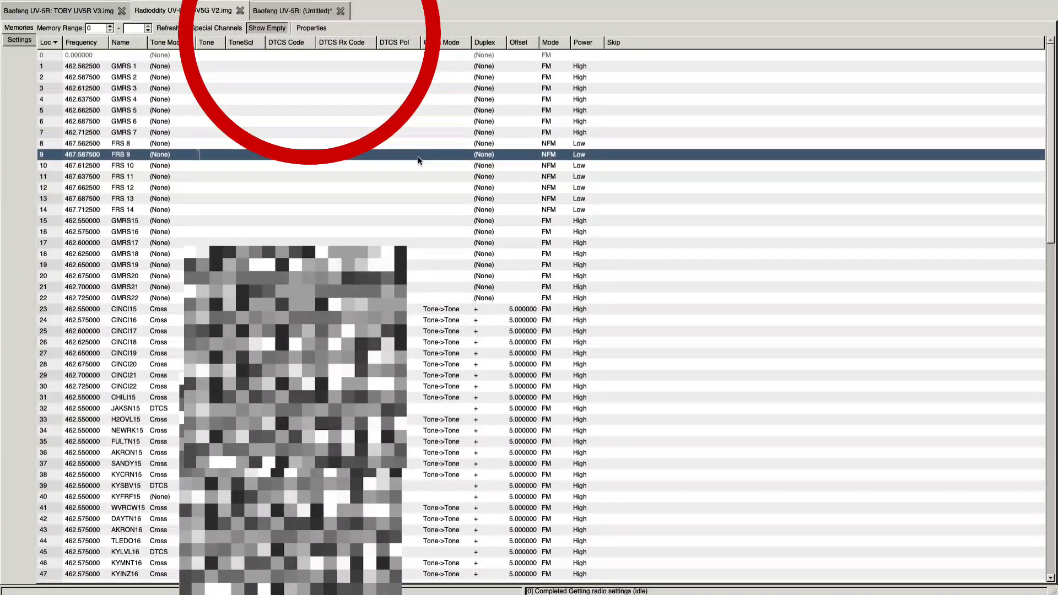
click(302, 12)
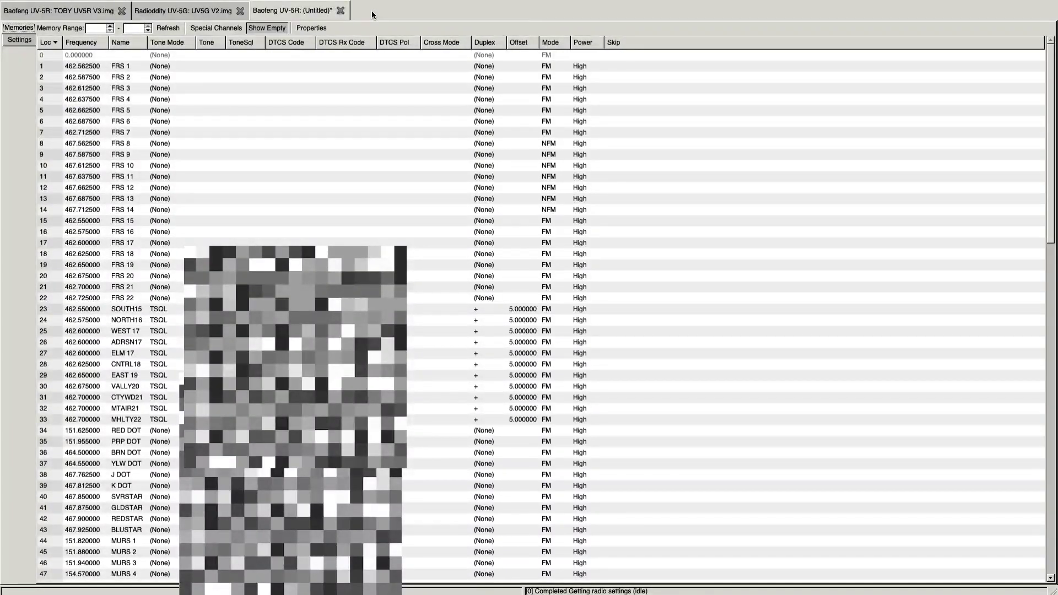
Step: Create a new blank memory file alongside the downloaded radio image
mouse_move(146, 4)
click(74, 4)
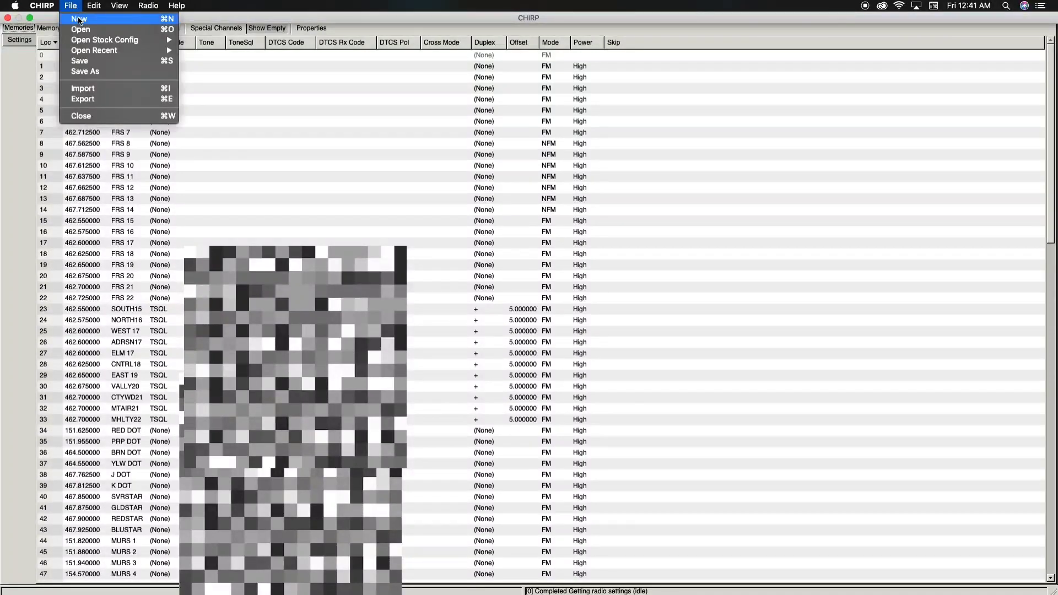
click(78, 18)
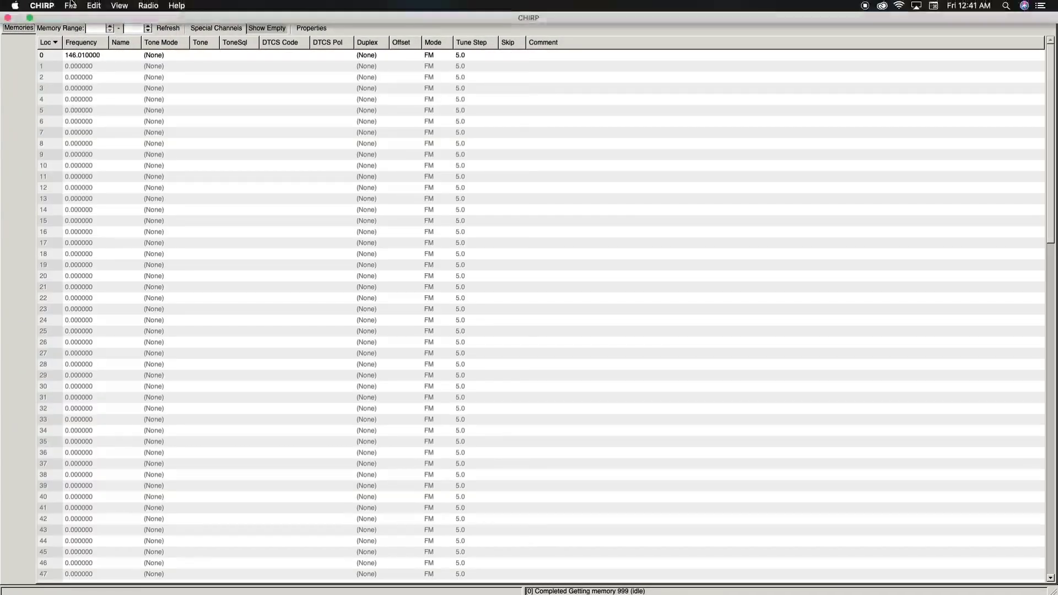
click(70, 4)
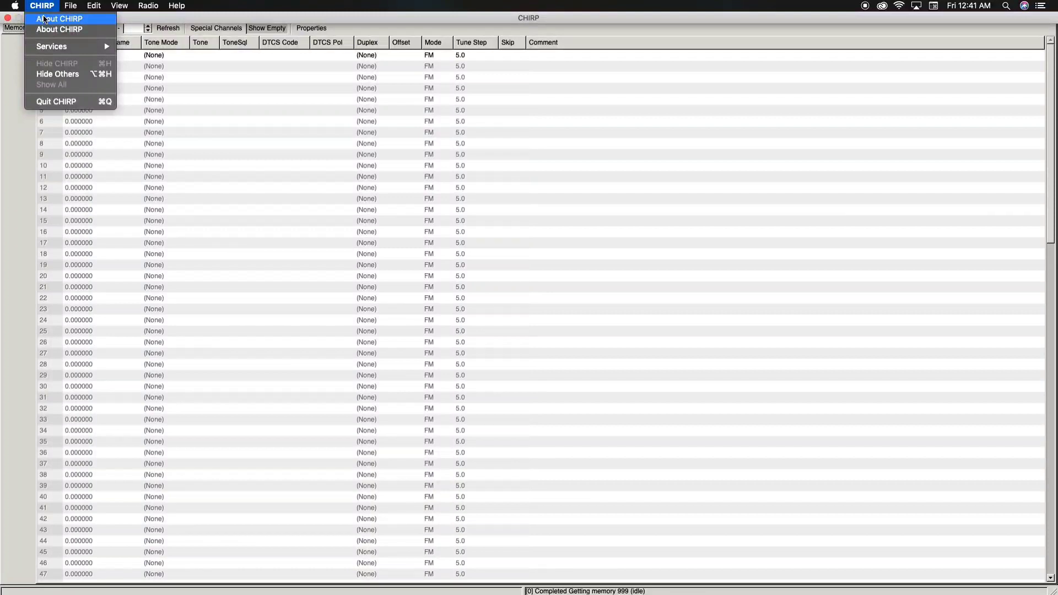
mouse_move(66, 48)
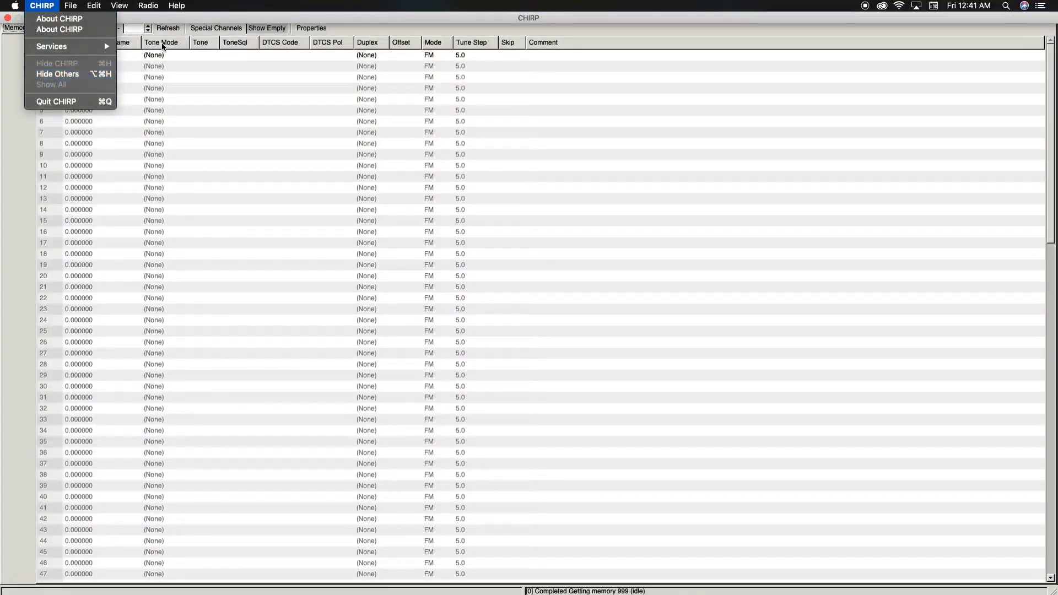
click(141, 22)
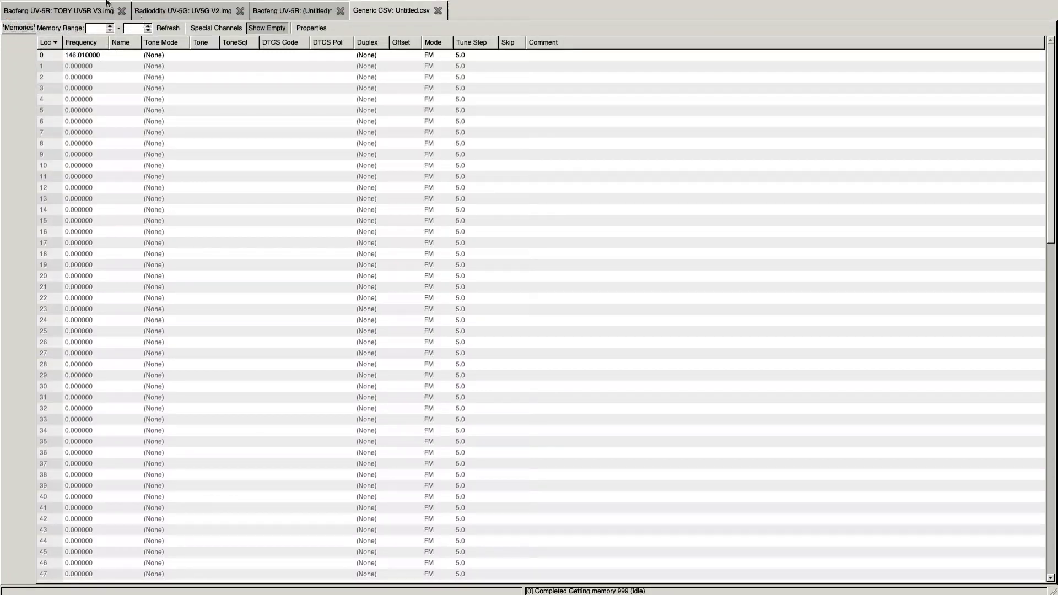
click(76, 5)
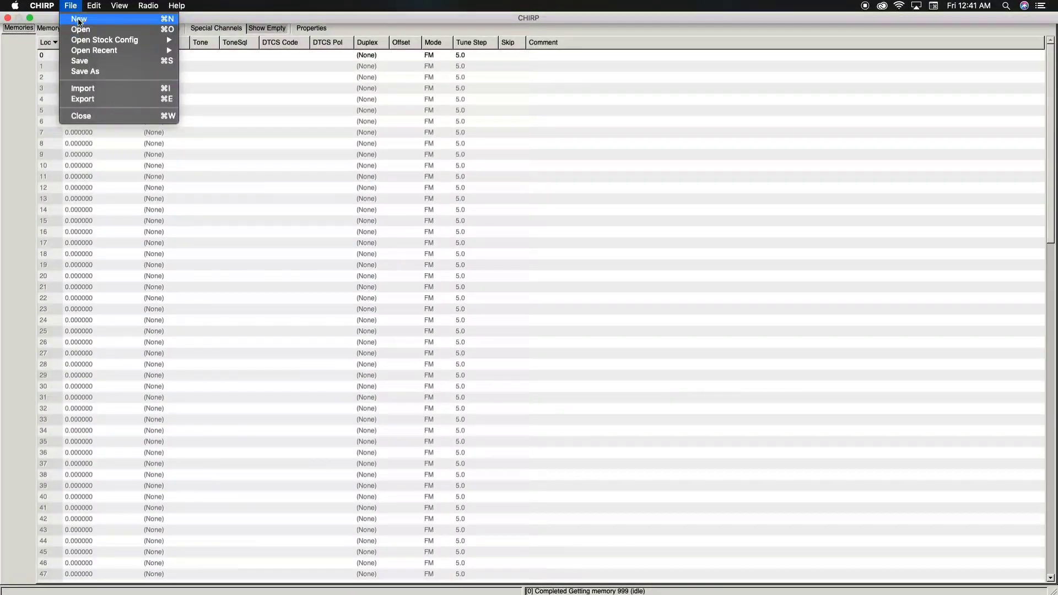
click(336, 28)
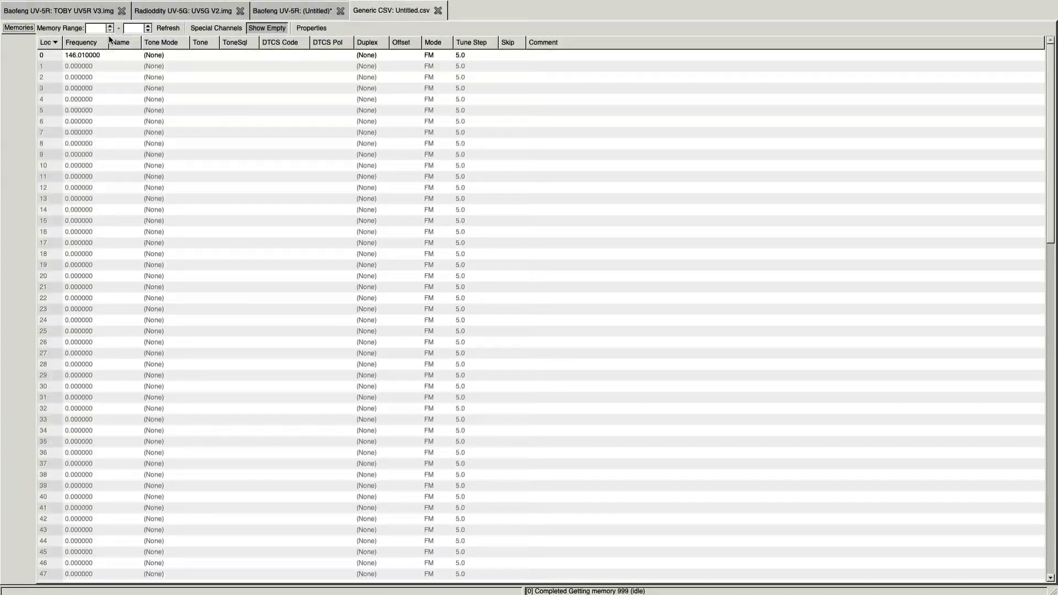
click(71, 6)
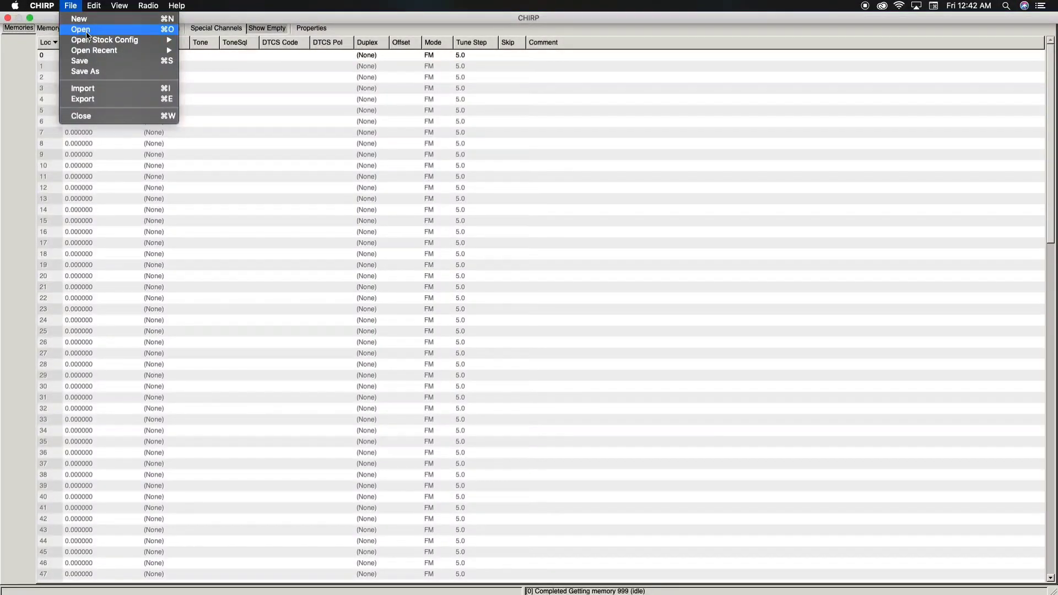
Step: Open the DE Freenet Frequencies stock configuration and look over the rows of the blank memory file
mouse_move(93, 44)
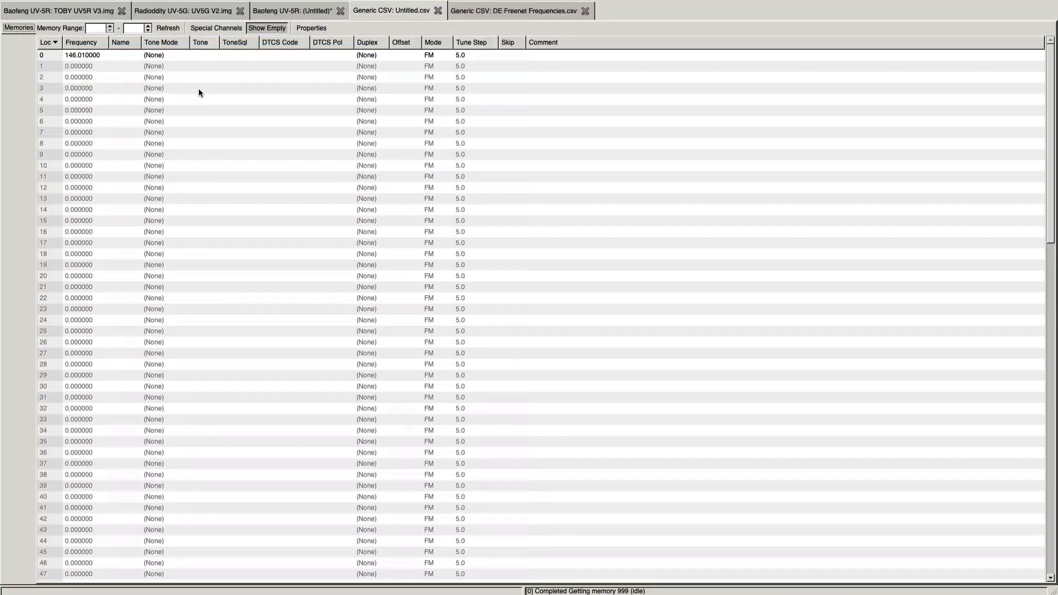
scroll(193, 108, down, 5)
scroll(169, 62, up, 5)
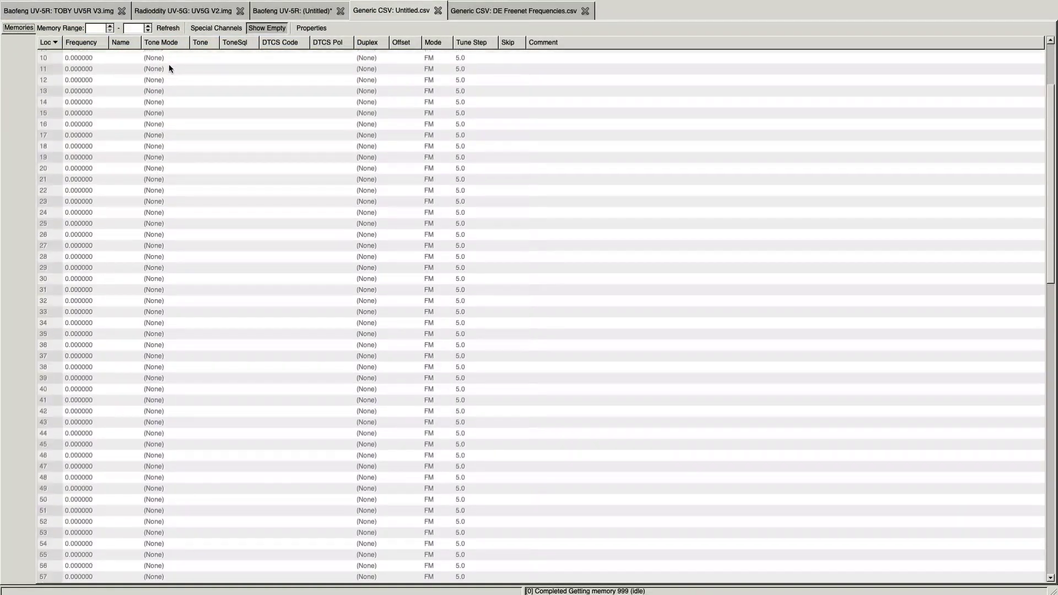
Step: Open the US FRS and GMRS Channels stock configuration and look through its channel list
mouse_move(235, 3)
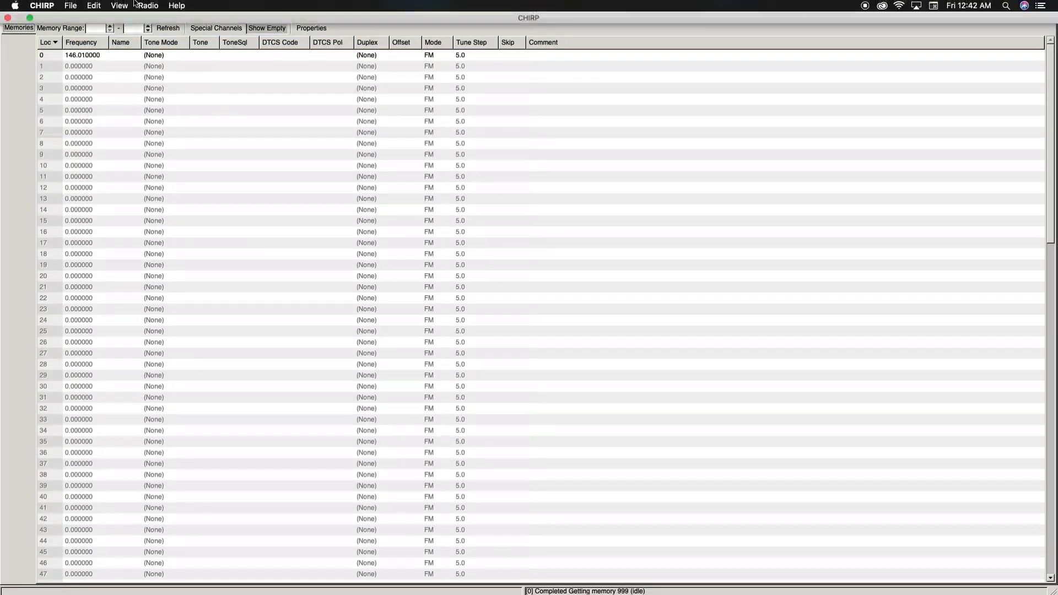
click(94, 6)
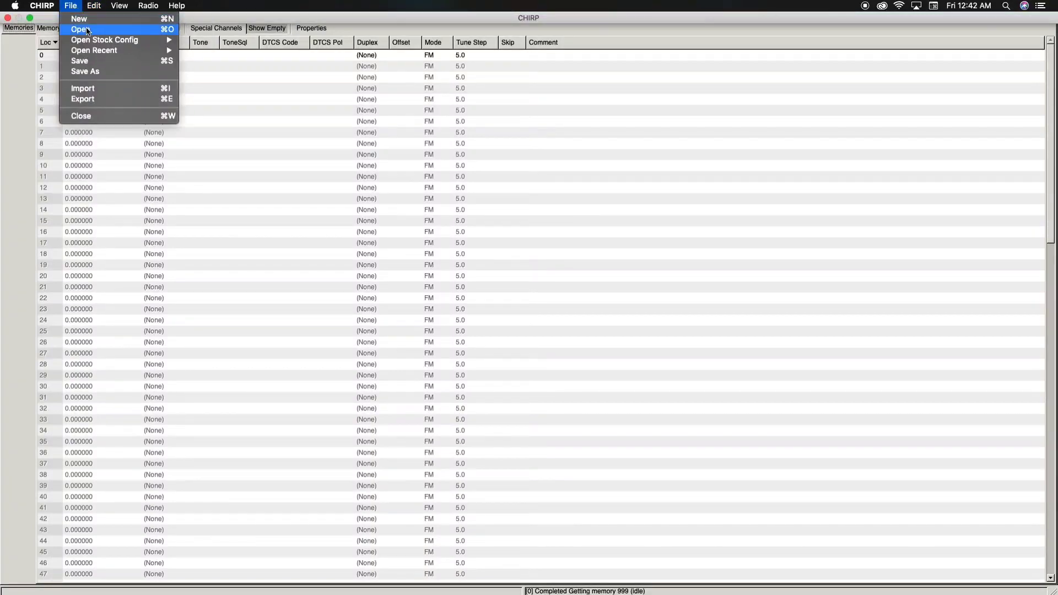
mouse_move(87, 39)
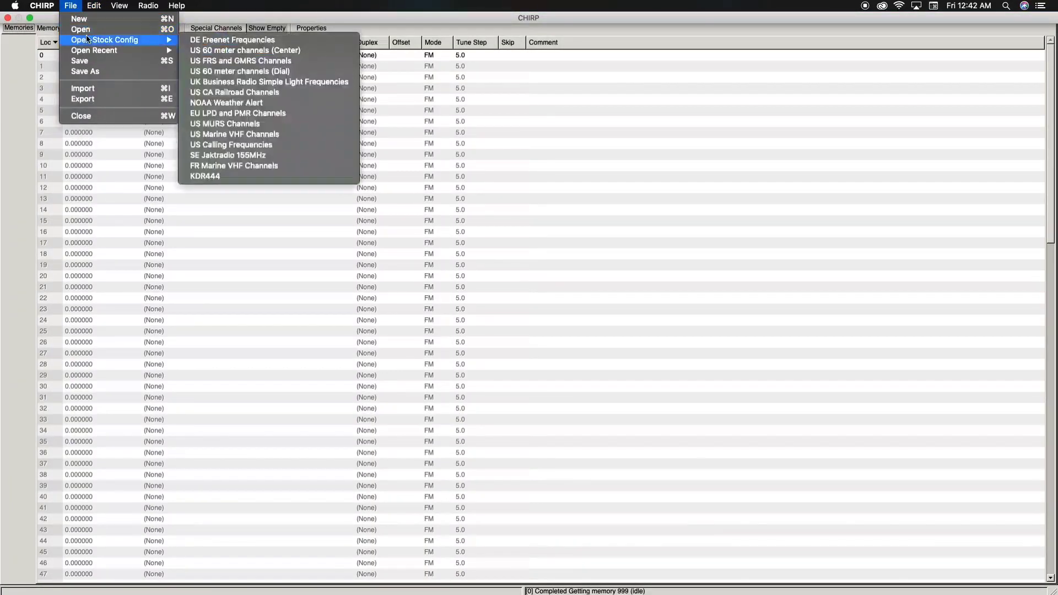
click(237, 66)
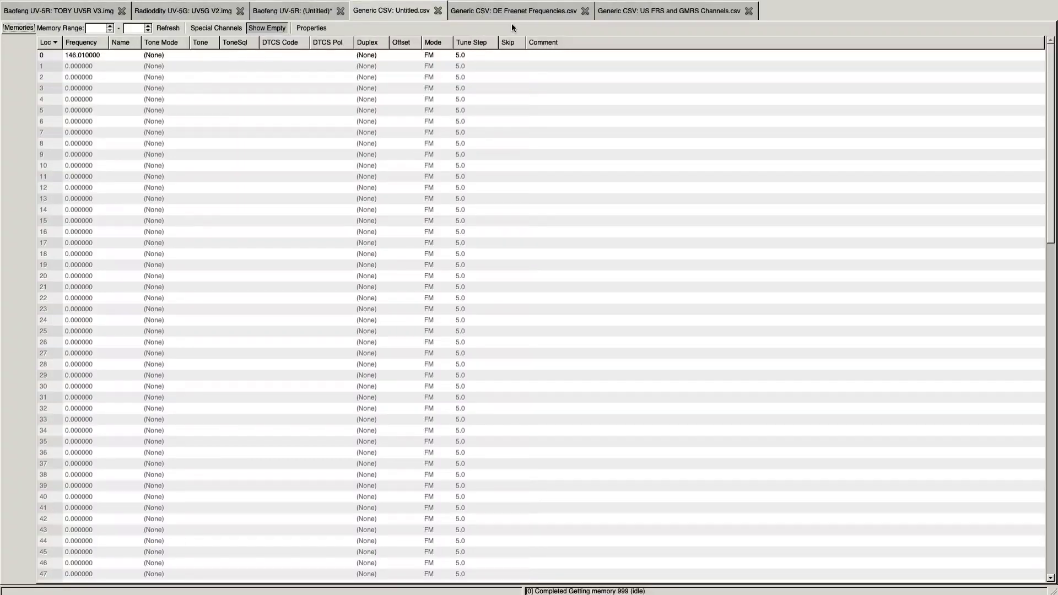
click(659, 11)
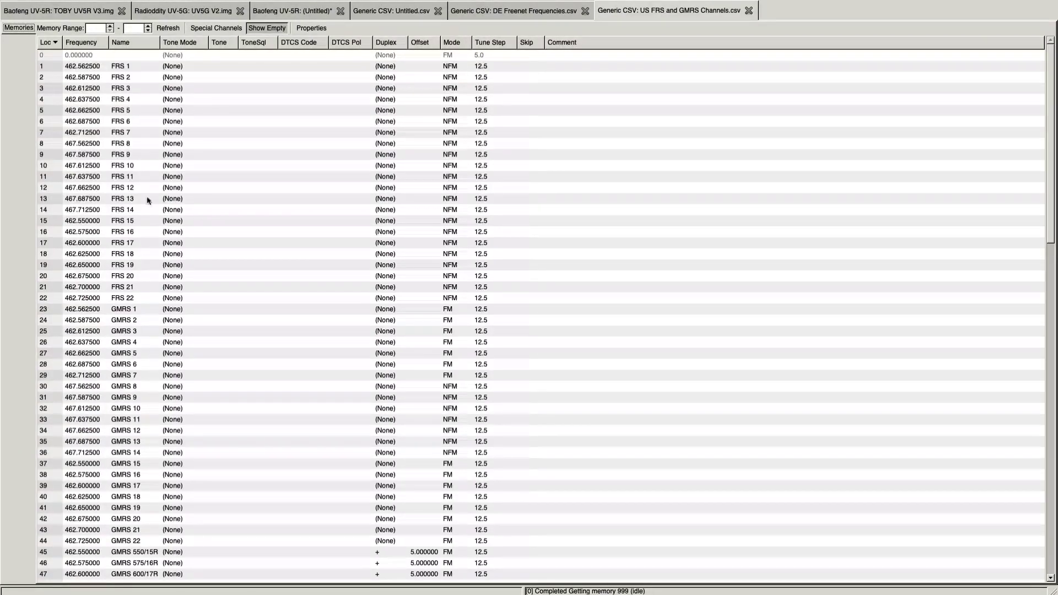
scroll(144, 172, down, 5)
scroll(145, 172, up, 3)
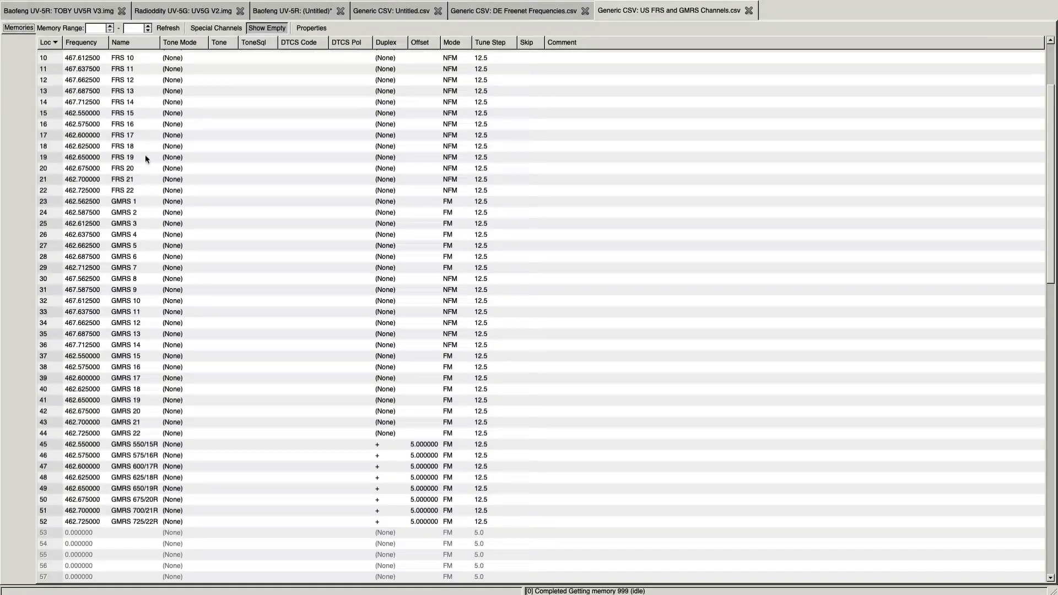
scroll(147, 160, up, 4)
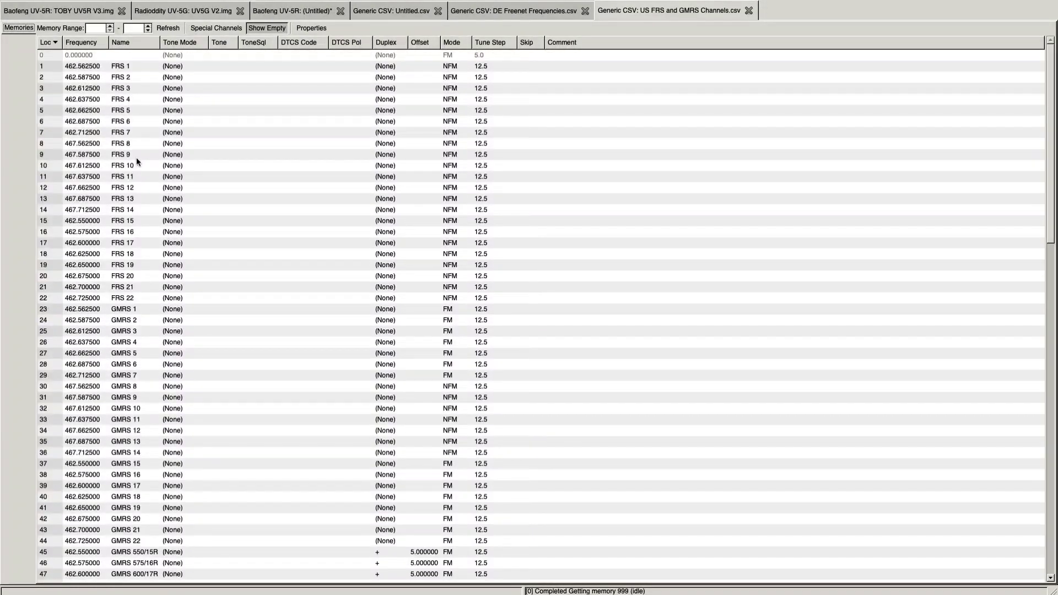
Step: Close the US FRS and GMRS Channels and DE Freenet Frequencies files
click(748, 12)
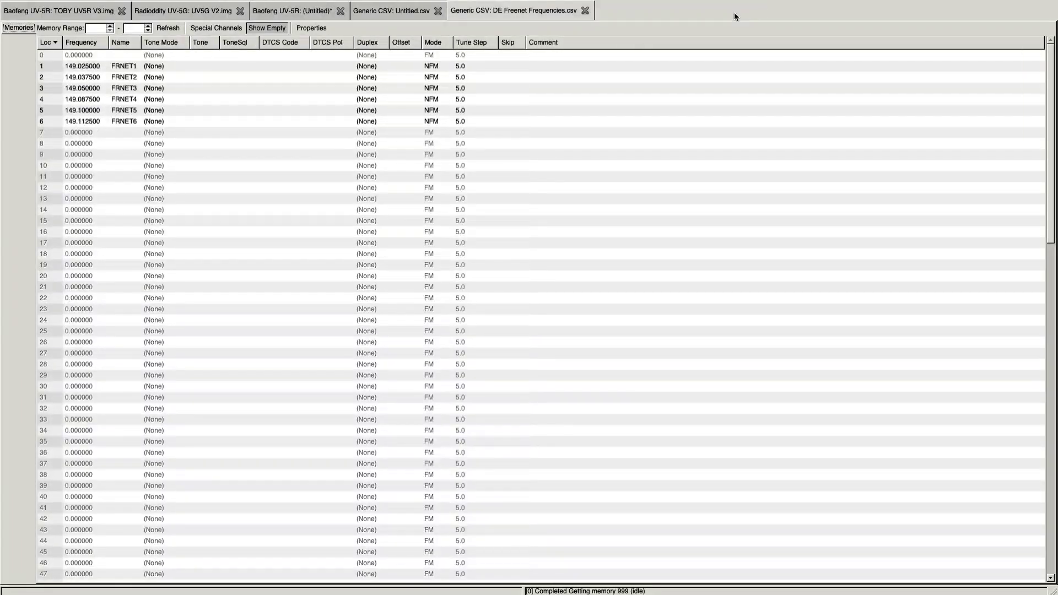
click(582, 13)
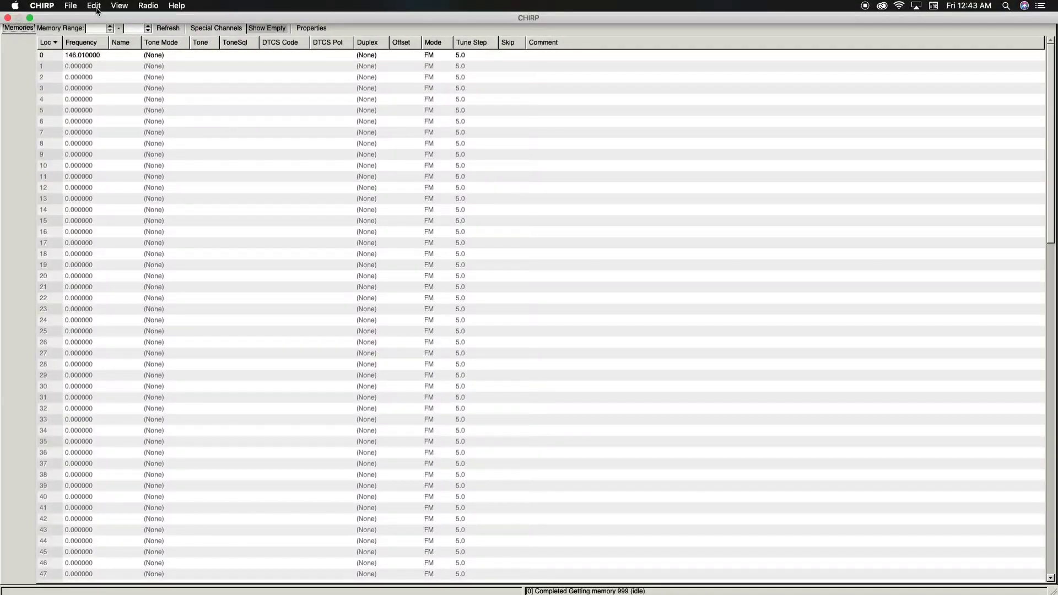
click(70, 6)
mouse_move(87, 50)
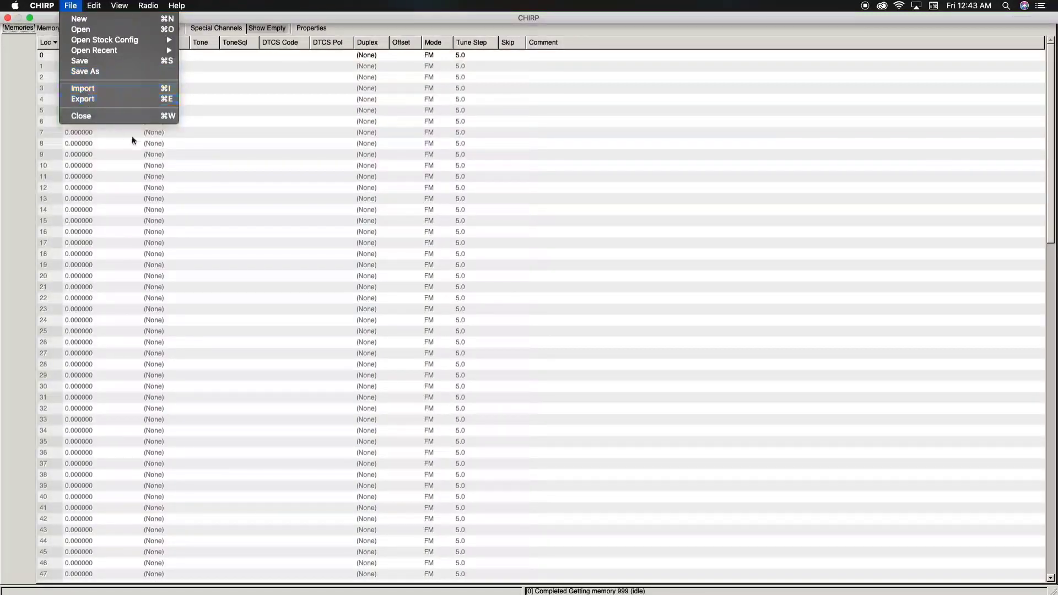
mouse_move(95, 11)
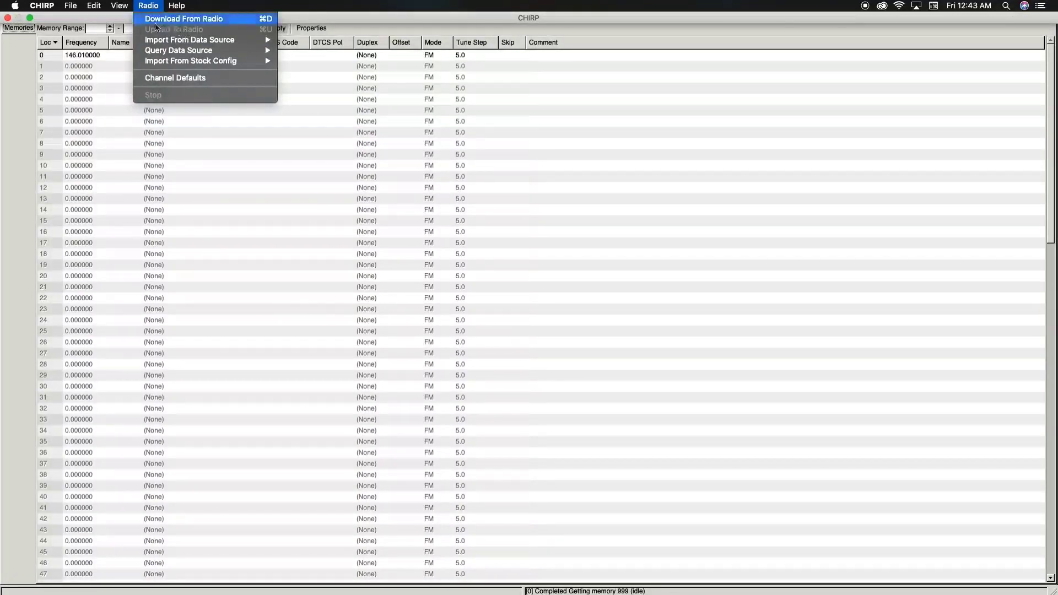
mouse_move(144, 42)
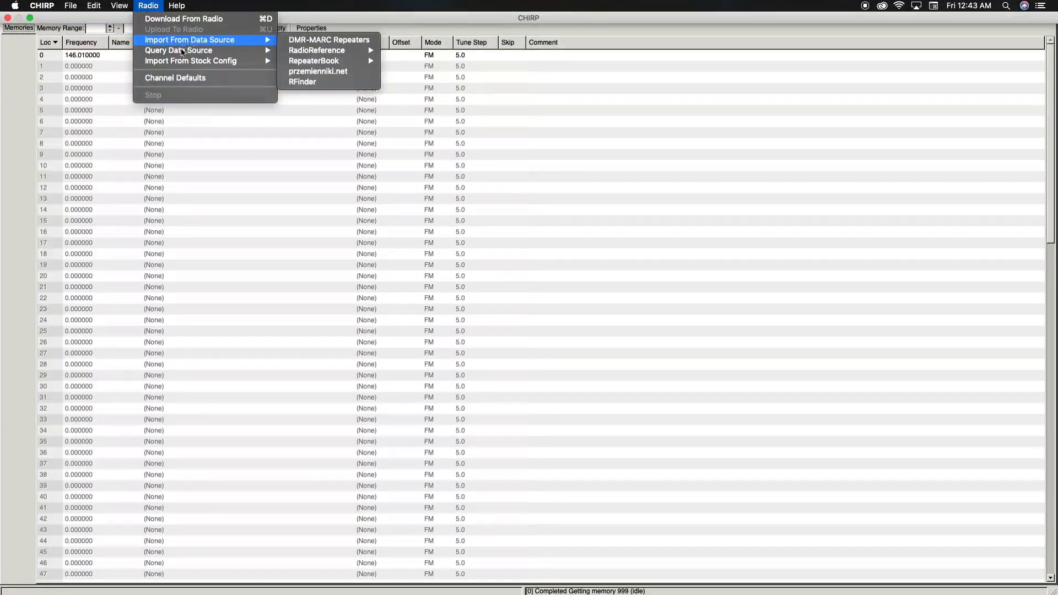
mouse_move(183, 53)
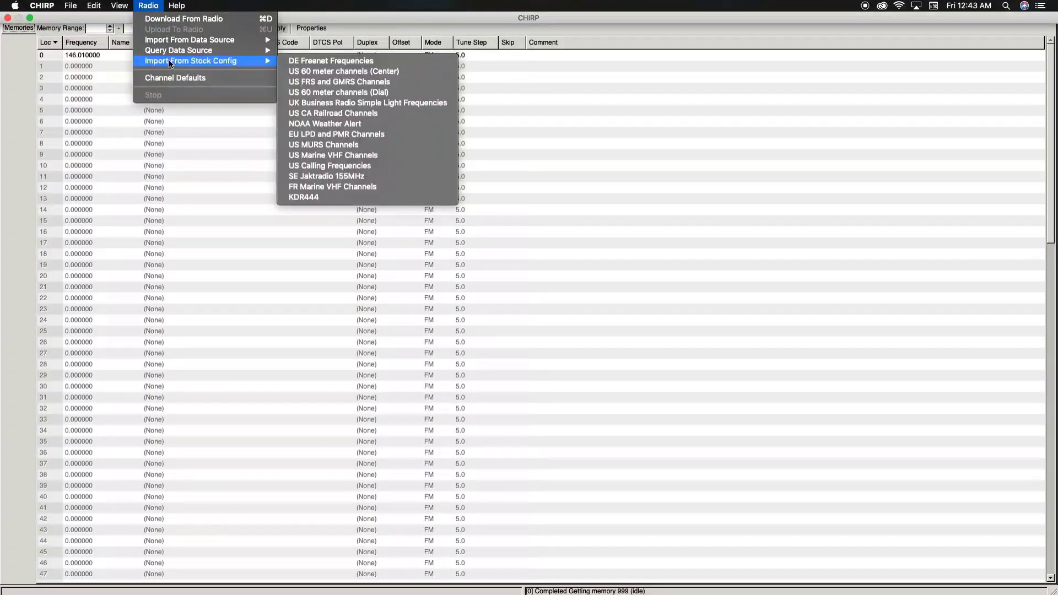
mouse_move(177, 4)
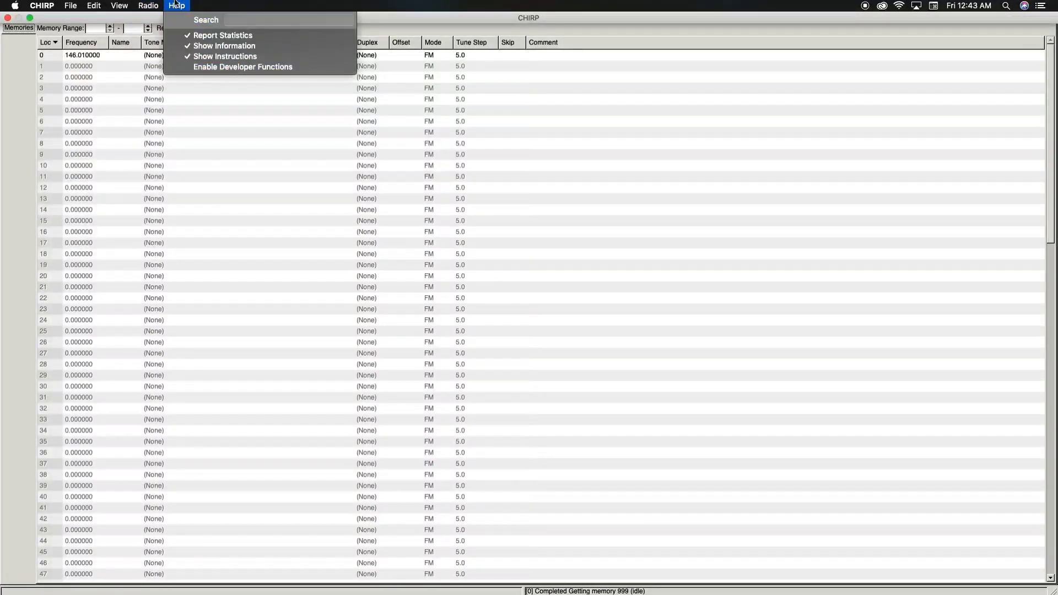
click(237, 4)
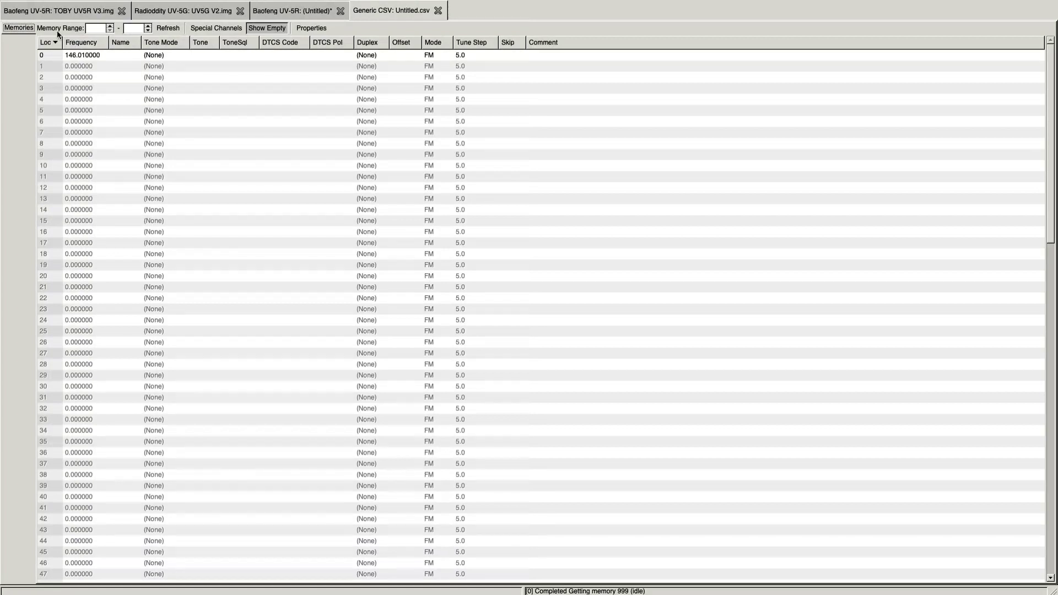
Step: Limit the blank file's memory range to 0 through 127, refresh the list and check it down to its last row
click(97, 31)
text(0)
click(130, 30)
text(127)
click(147, 100)
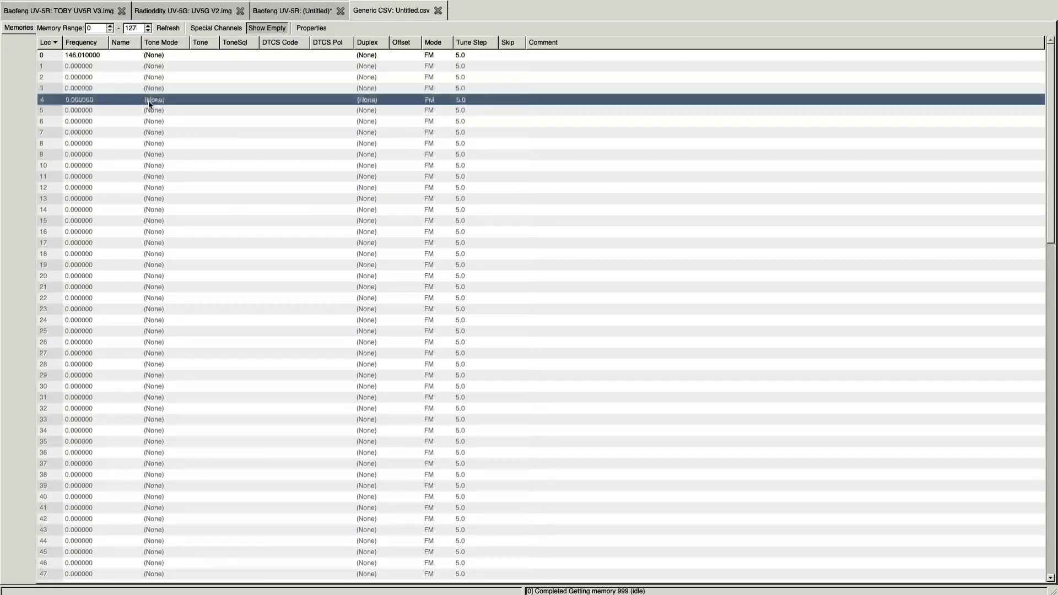
click(174, 29)
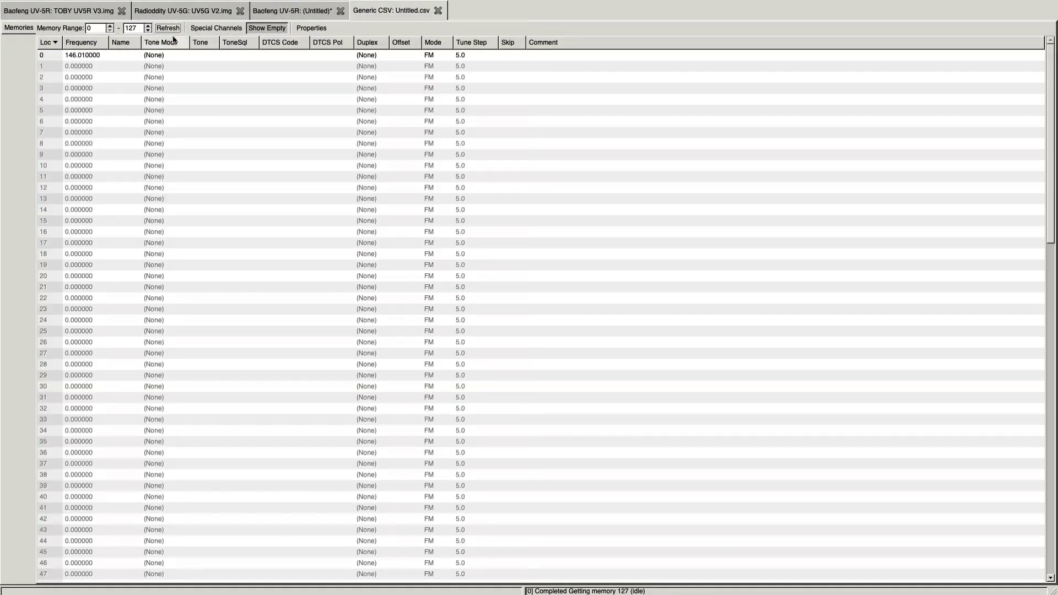
scroll(163, 82, down, 10)
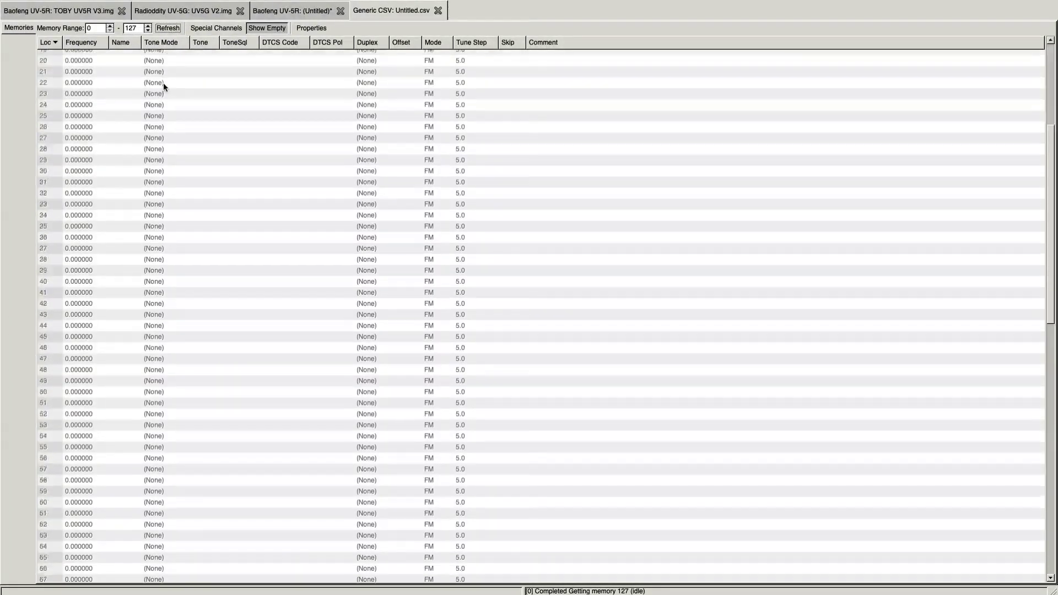
scroll(164, 81, down, 6)
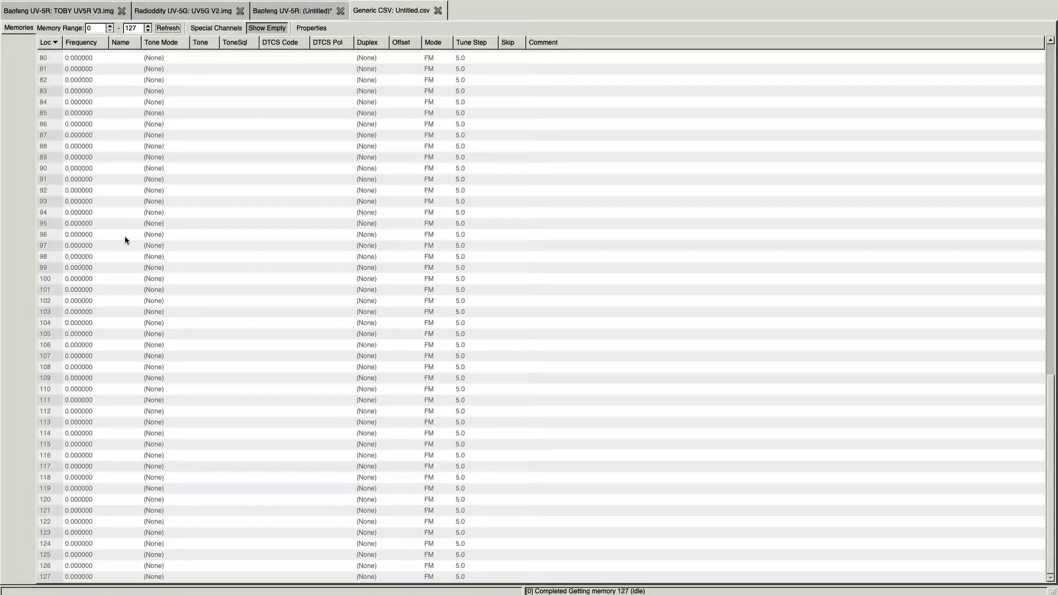
scroll(107, 307, up, 13)
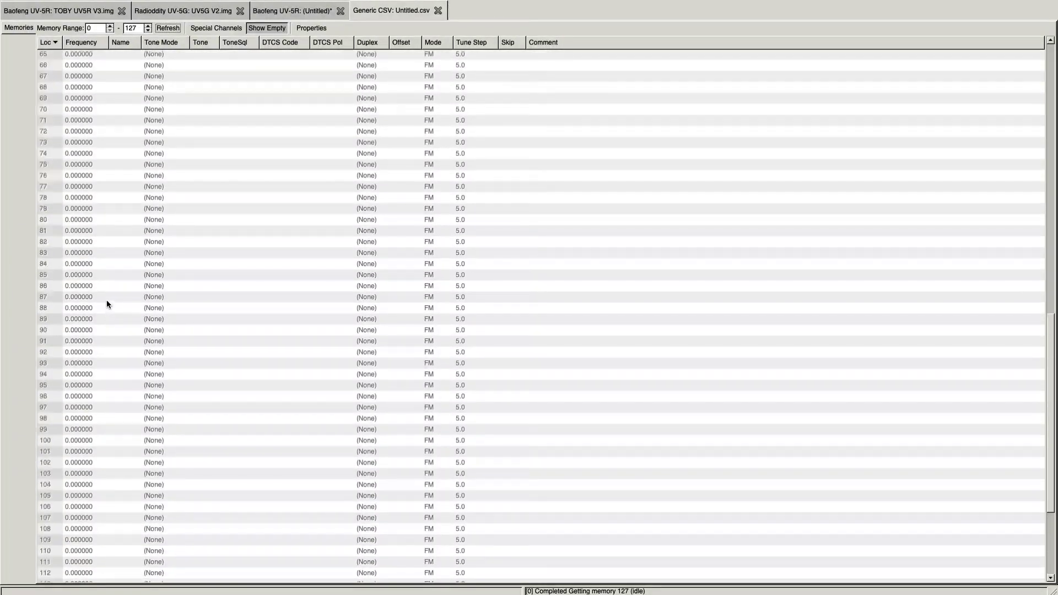
scroll(107, 299, up, 3)
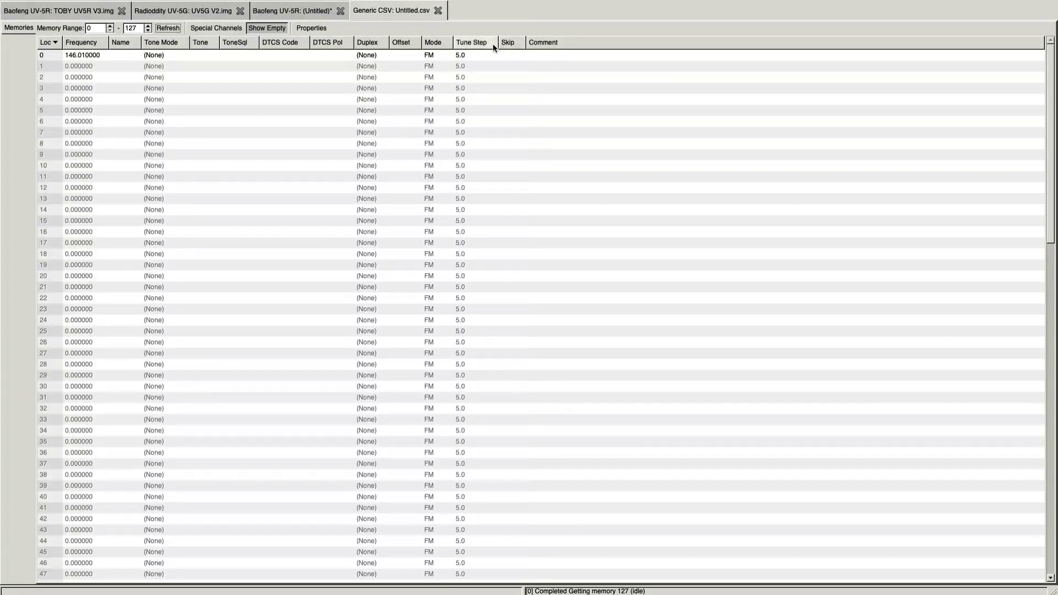
Step: Set the frequency of memory 0 to 462.562 and name the channel FRS 1
click(544, 54)
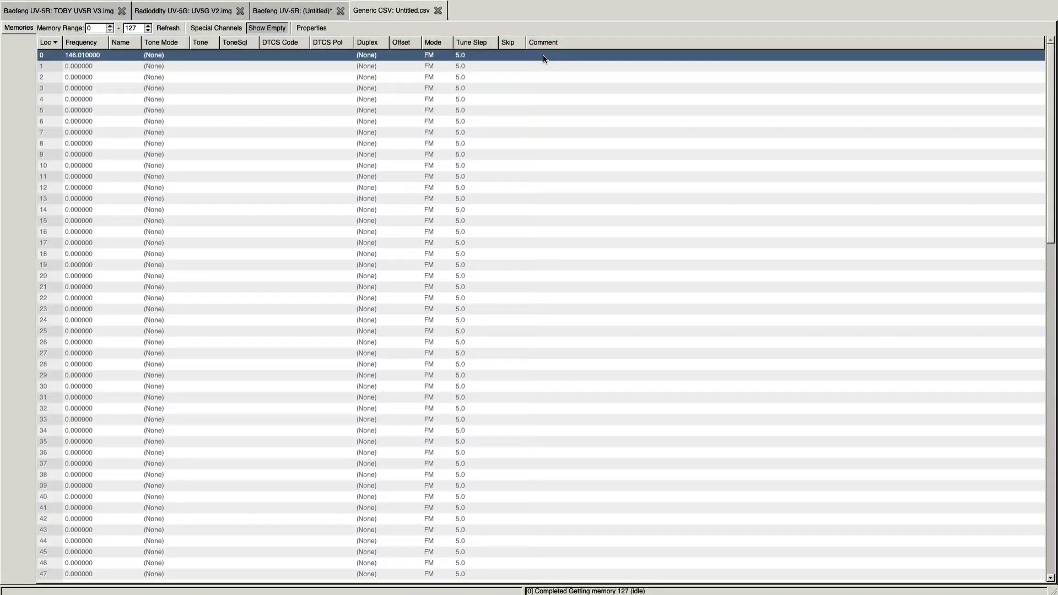
click(85, 57)
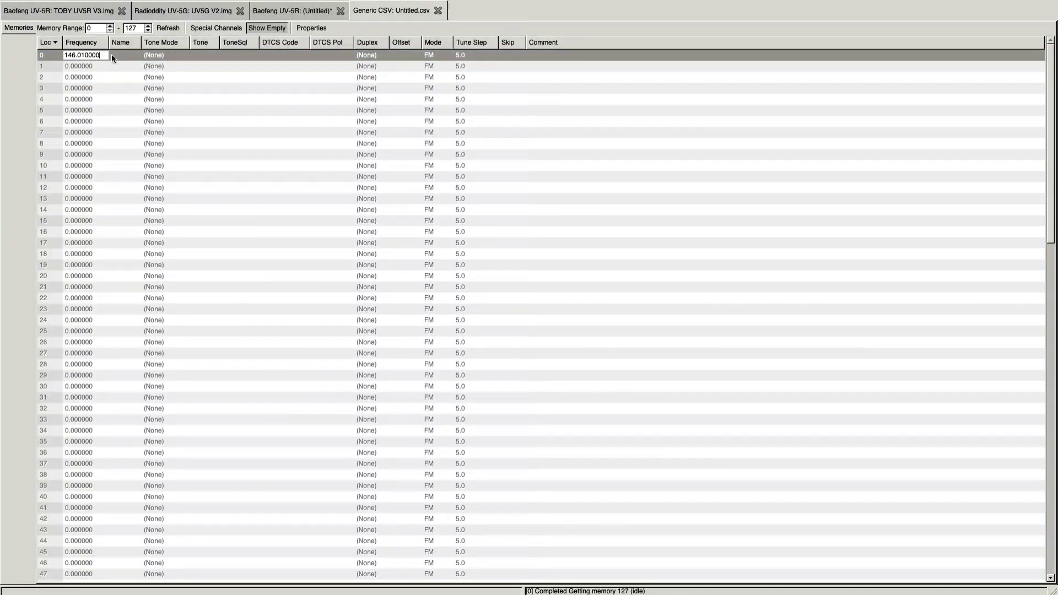
key(BackSpace)
key(BackSpace)
key(BackSpace)
key(BackSpace)
key(BackSpace)
key(BackSpace)
key(BackSpace)
key(BackSpace)
key(BackSpace)
key(BackSpace)
text(462.562)
click(125, 54)
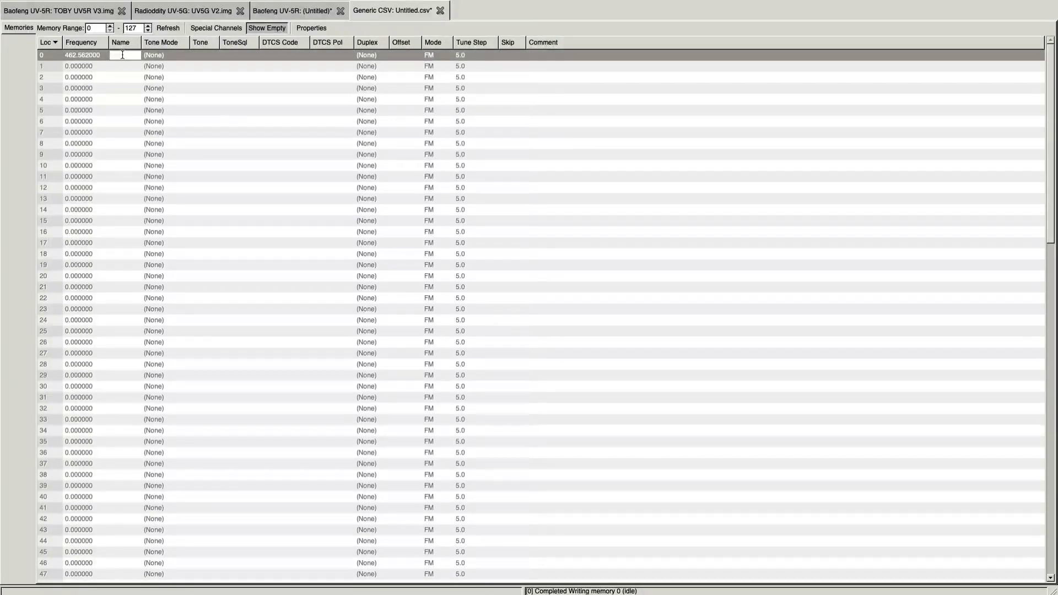
text(FRS 1)
Step: Set the frequency of memory 1 to 462.562 and name the channel 1111111
click(88, 65)
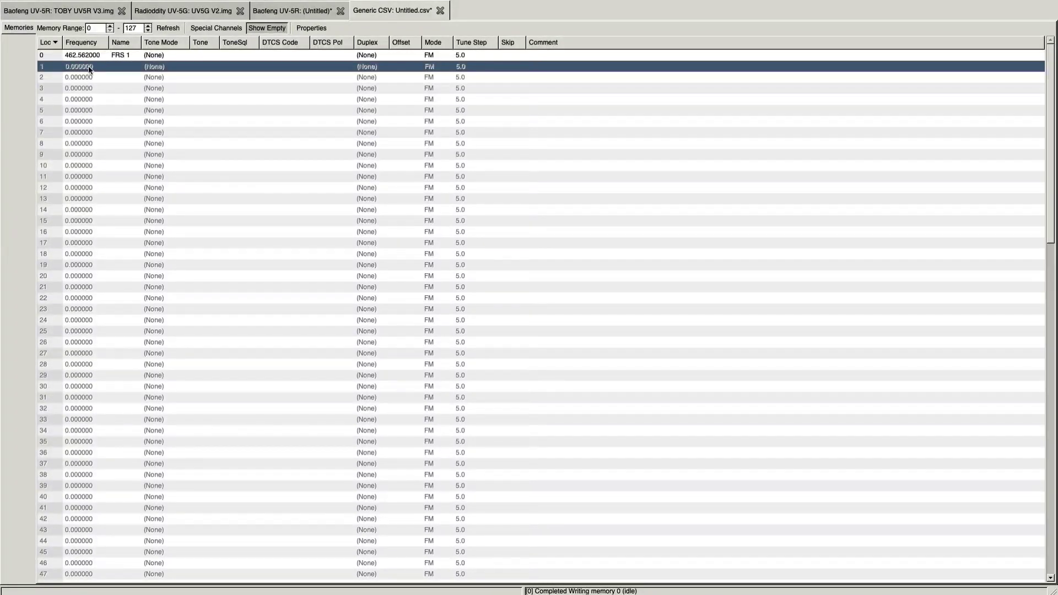
click(89, 65)
key(BackSpace)
key(BackSpace)
key(BackSpace)
text(462.562)
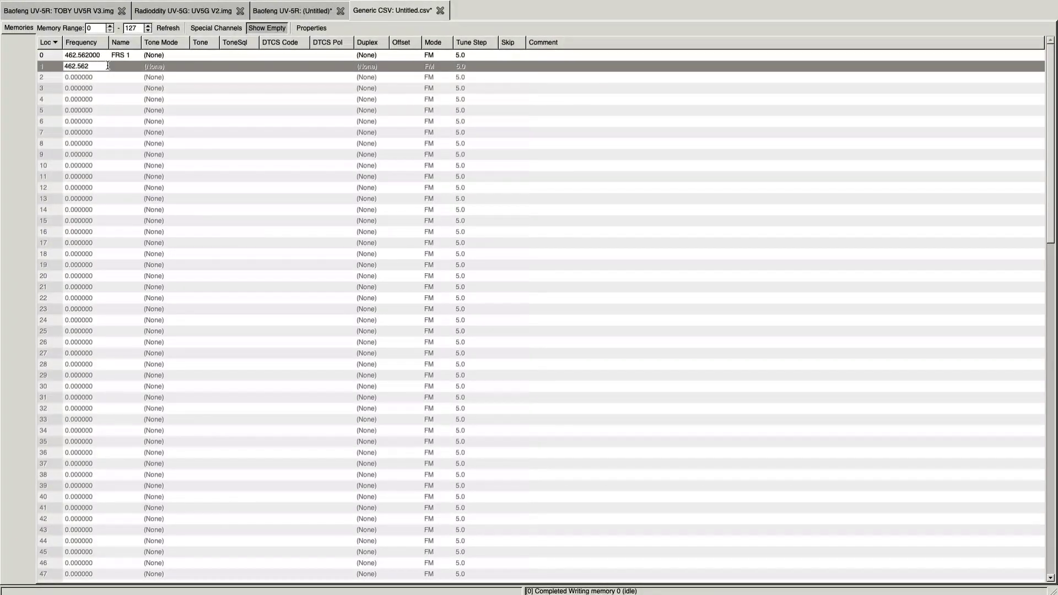
click(124, 65)
text(111111)
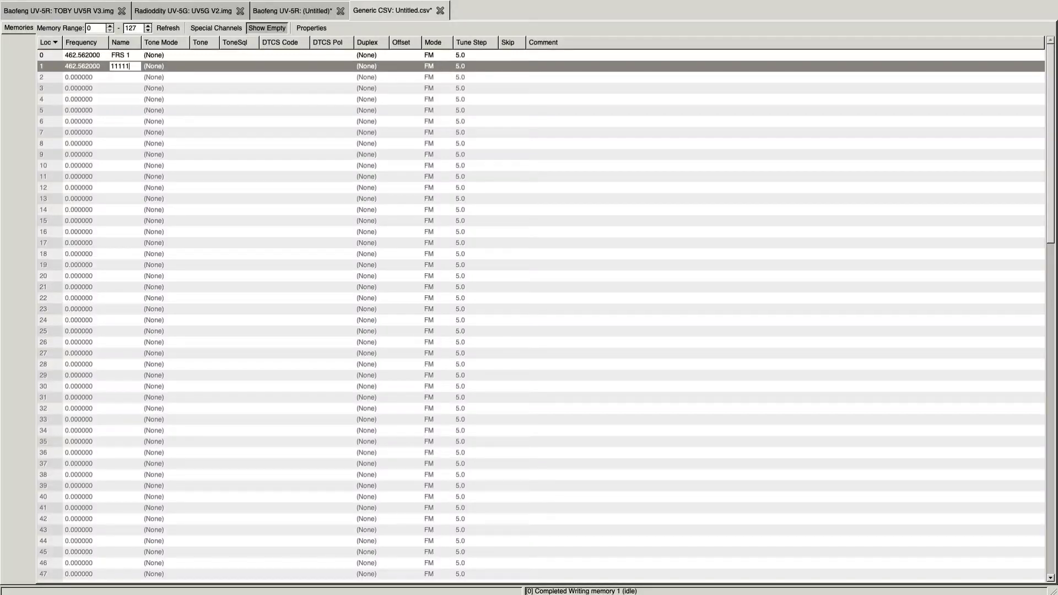
key(BackSpace)
key(BackSpace)
key(BackSpace)
key(BackSpace)
key(BackSpace)
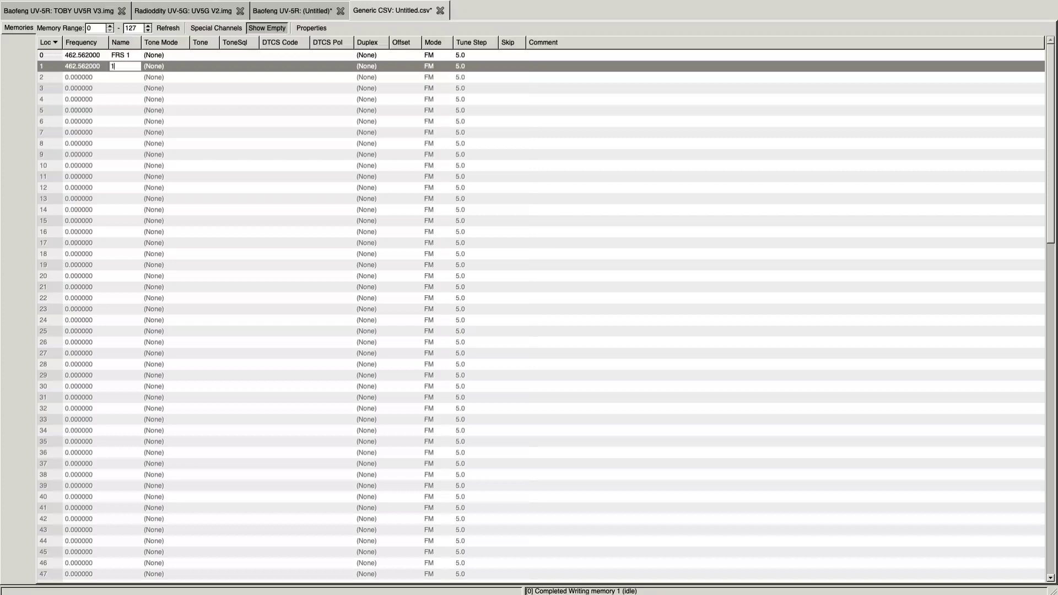
text(111111)
Step: Set the FRS 1 channel's tone mode to Tone and view the available tone values
click(167, 57)
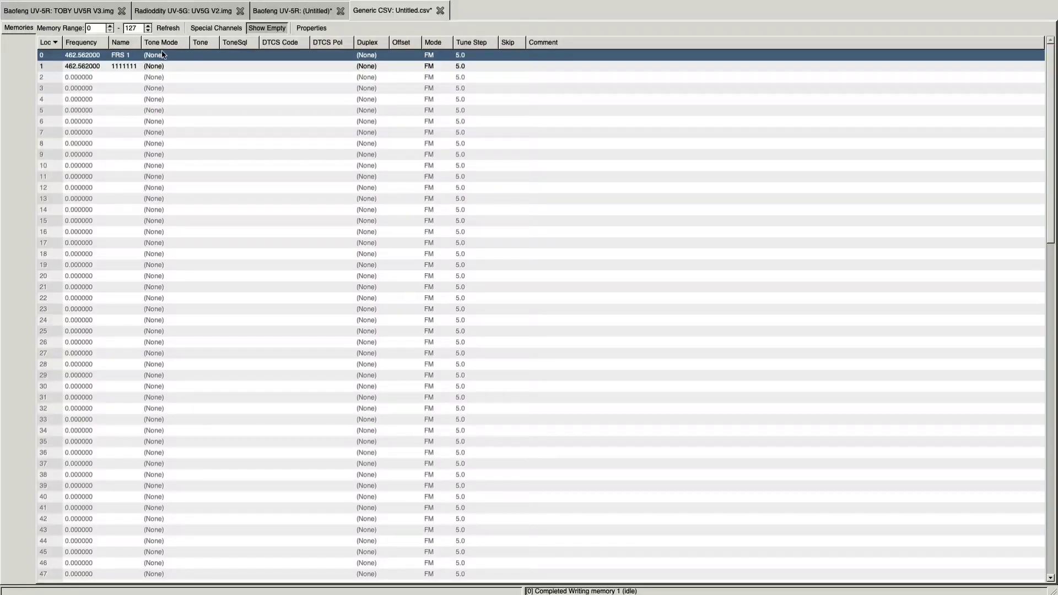
click(161, 57)
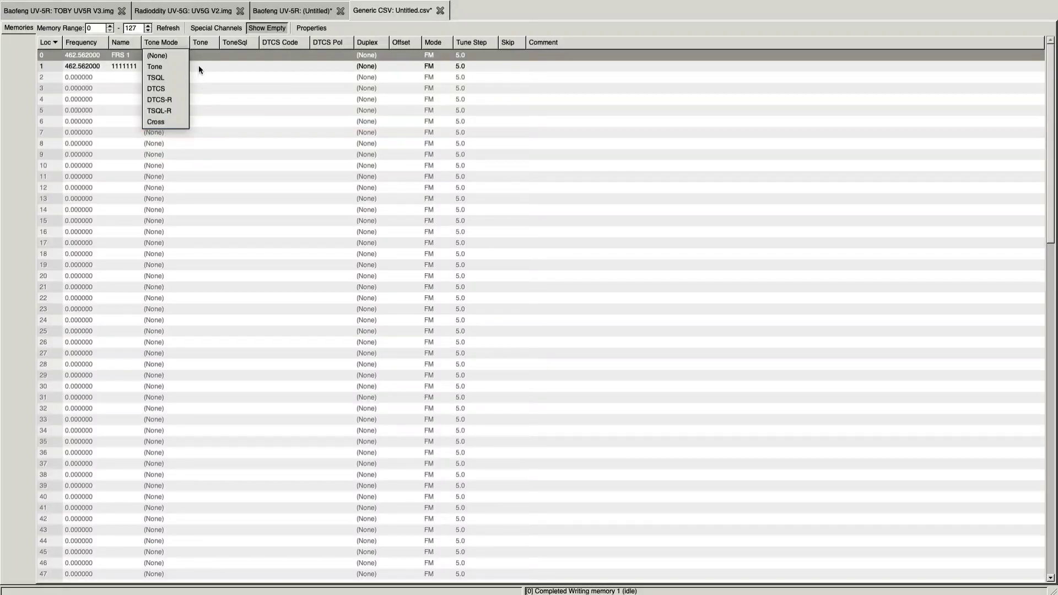
click(179, 66)
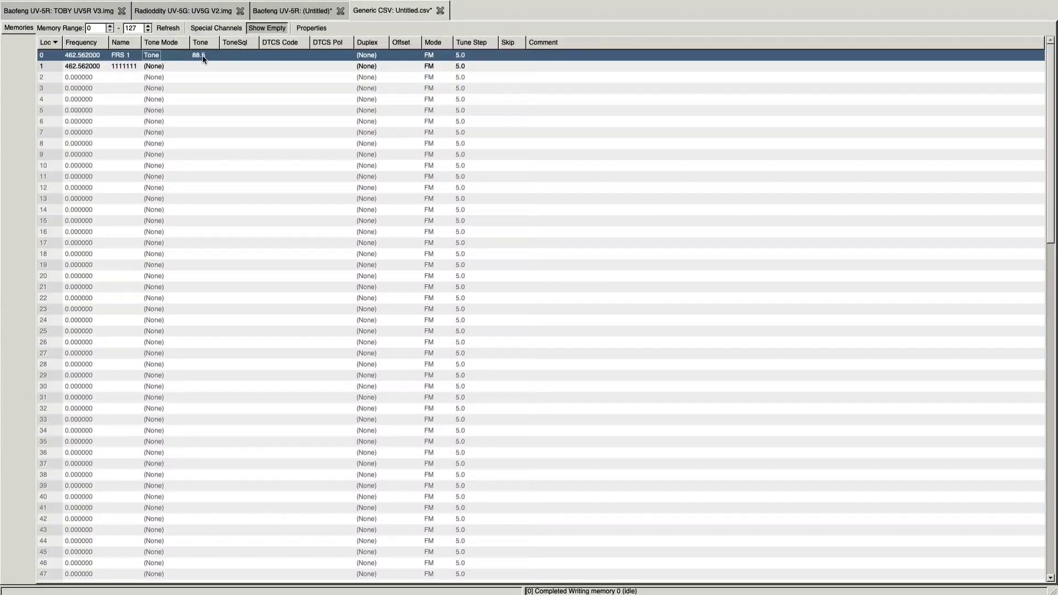
click(203, 56)
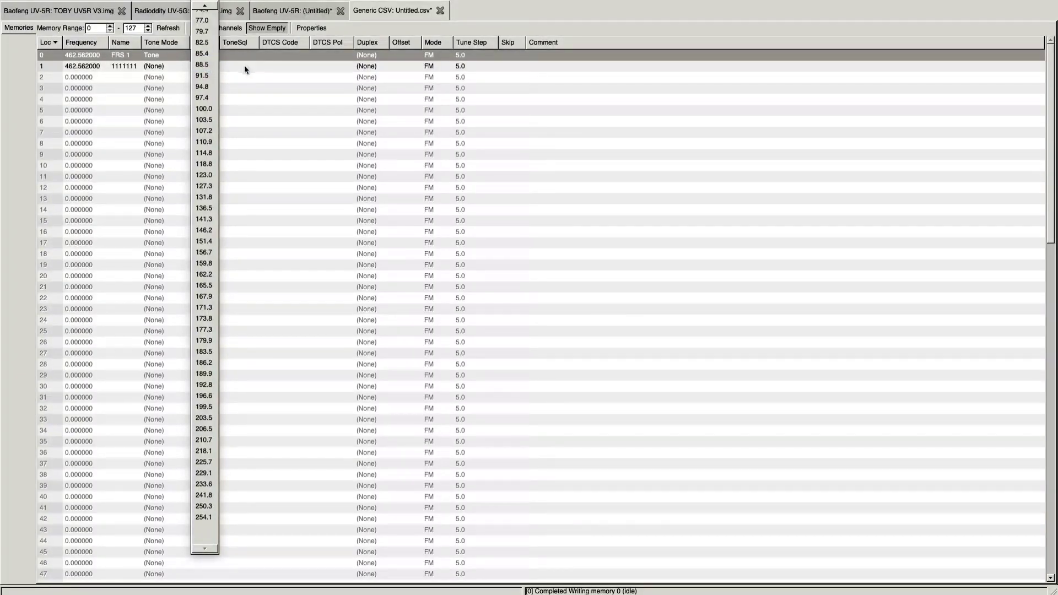
click(243, 65)
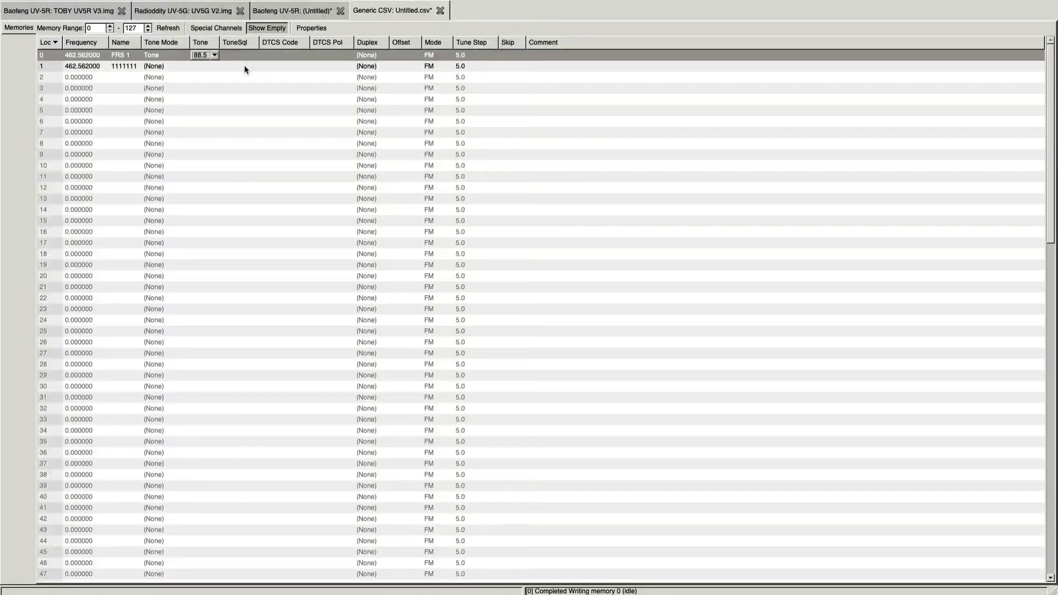
Step: Set both the tone and the tone squelch of the FRS 1 channel to 100.0
click(202, 57)
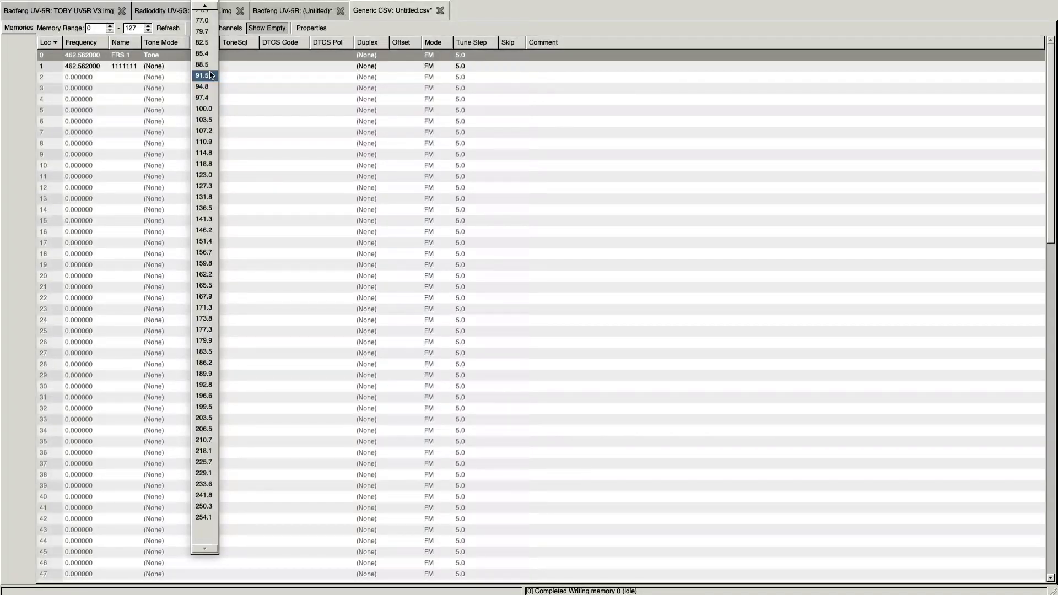
click(205, 109)
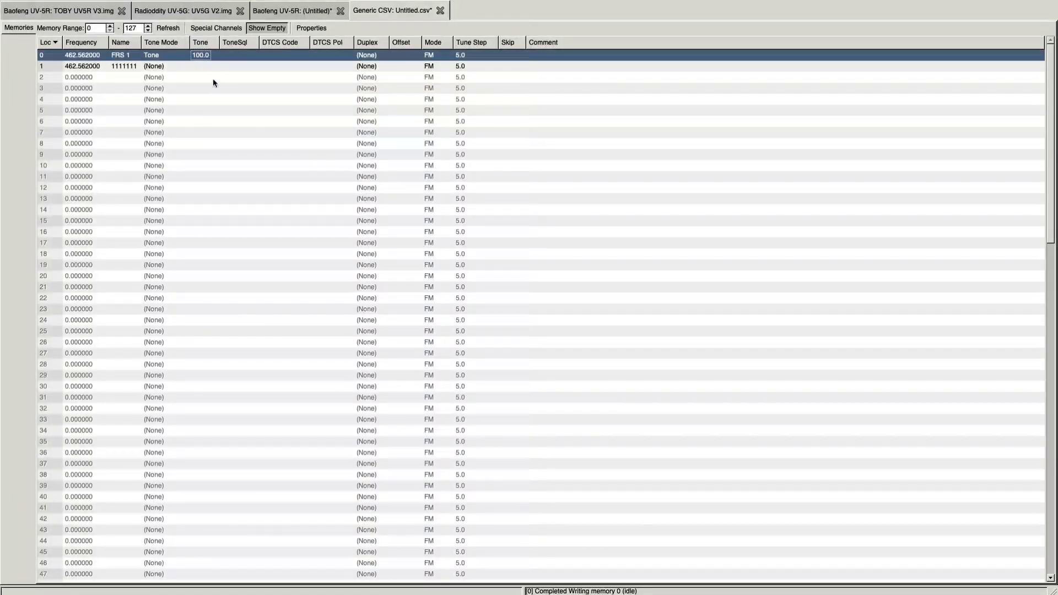
click(237, 55)
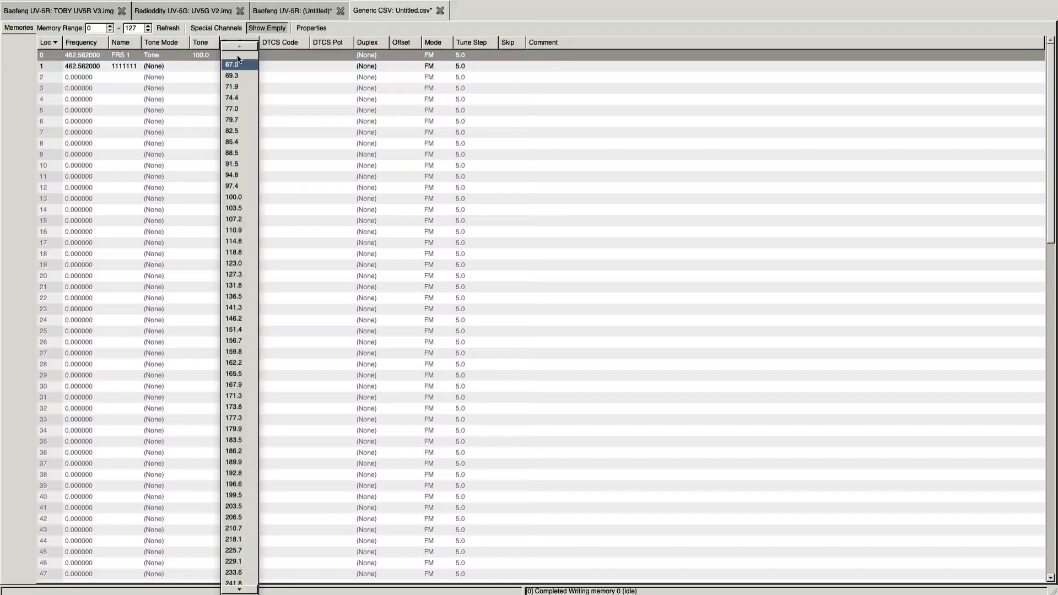
click(241, 197)
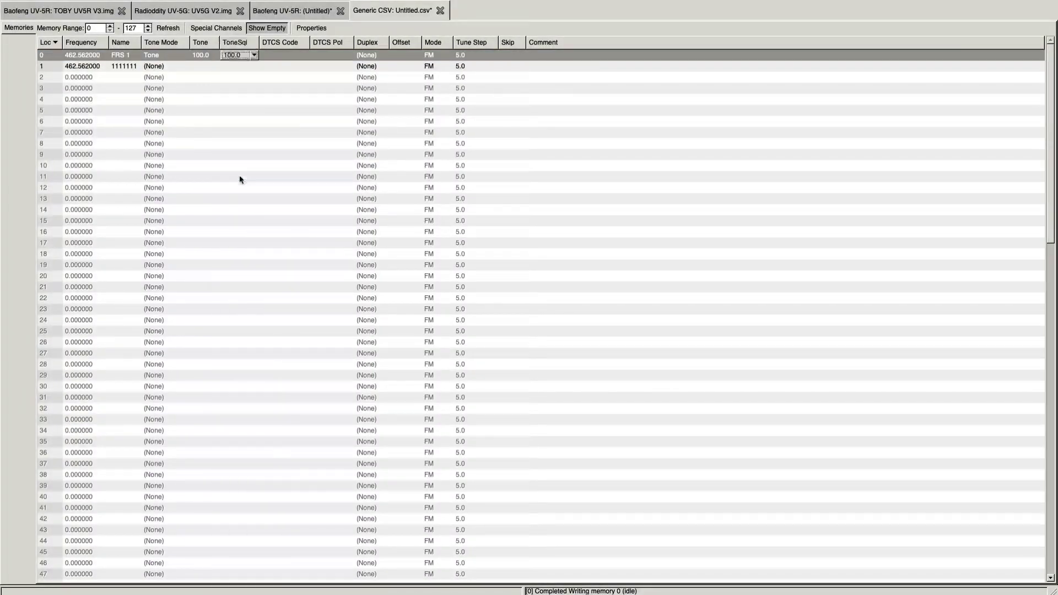
click(197, 56)
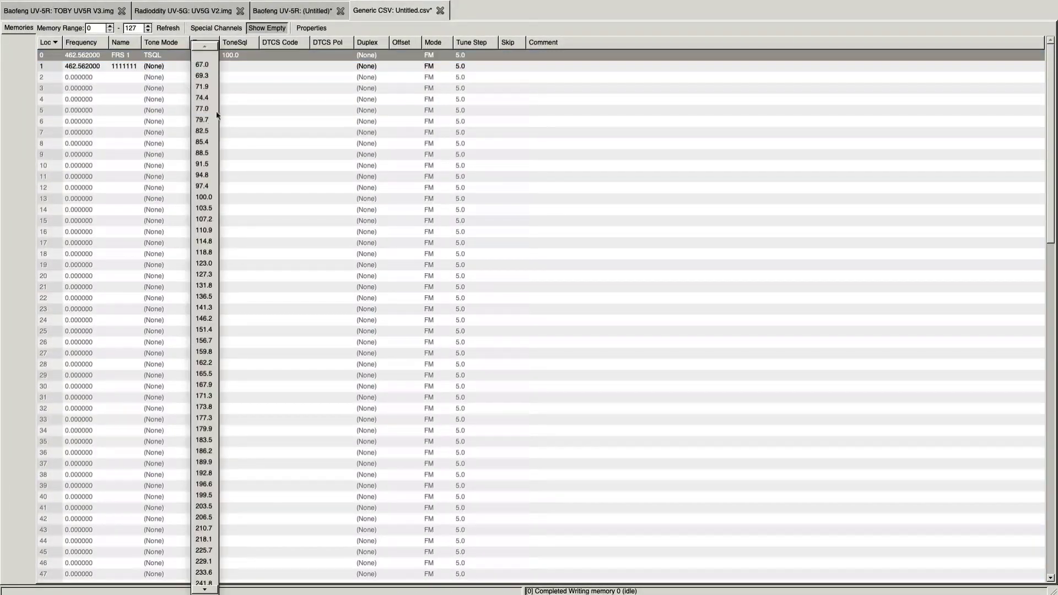
click(198, 199)
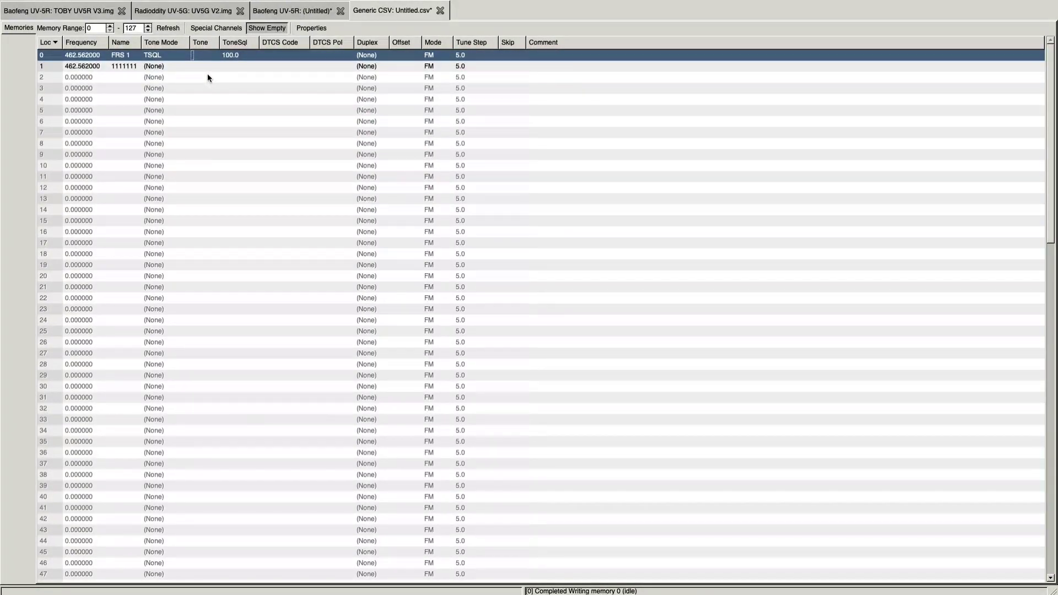
Step: Switch the FRS 1 channel's tone mode to DTCS and look through the available DTCS codes
click(157, 56)
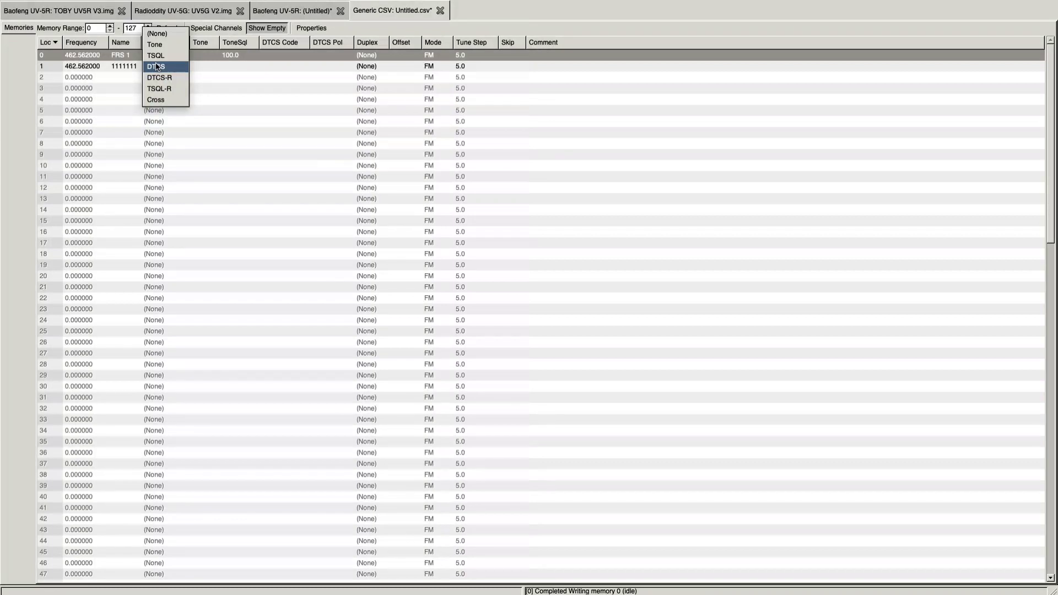
click(157, 67)
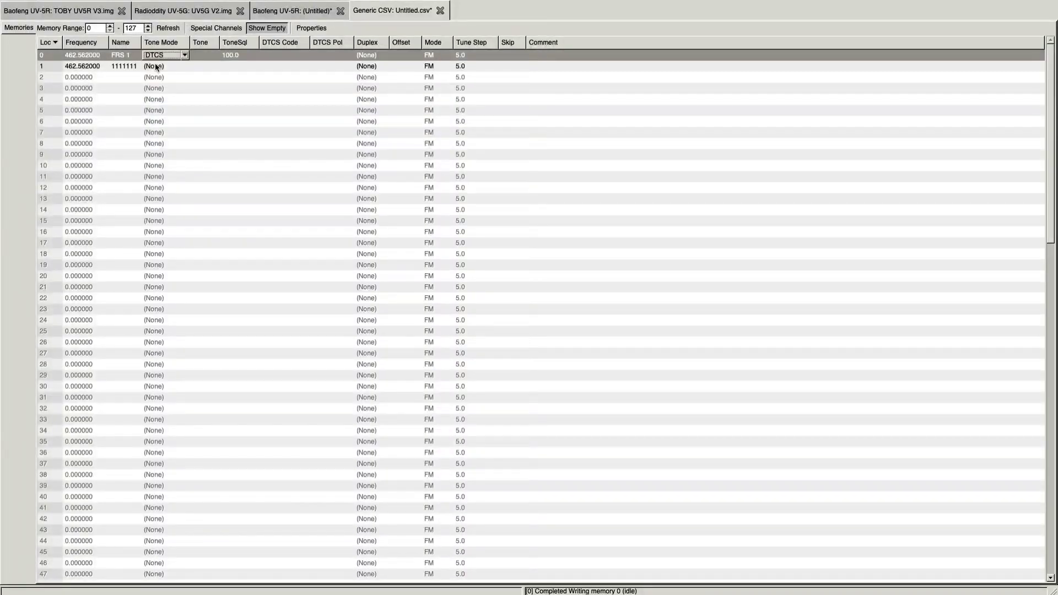
click(275, 55)
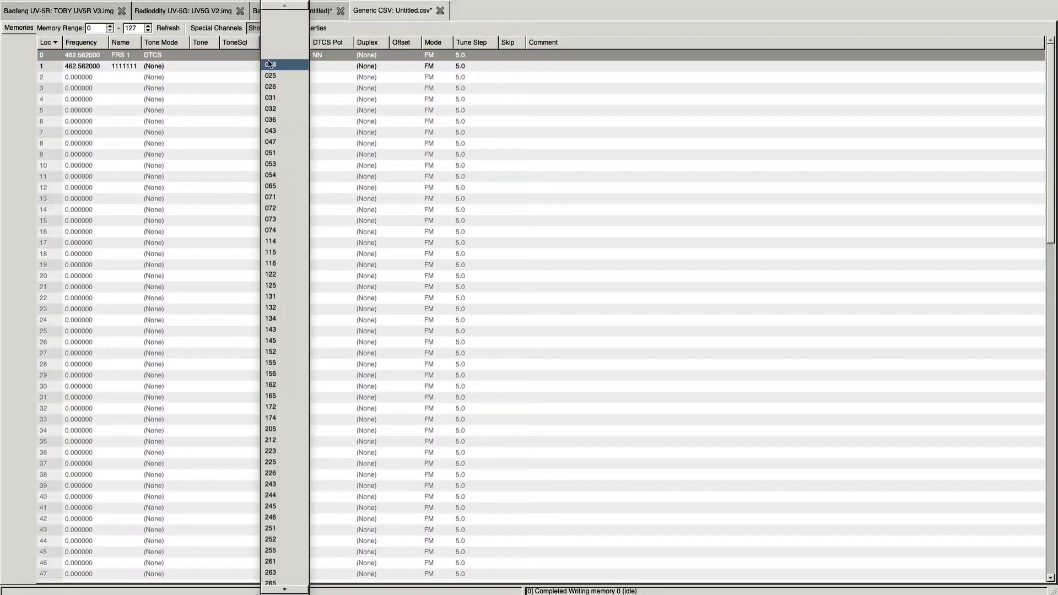
scroll(272, 84, down, 5)
scroll(273, 87, down, 9)
scroll(272, 88, up, 11)
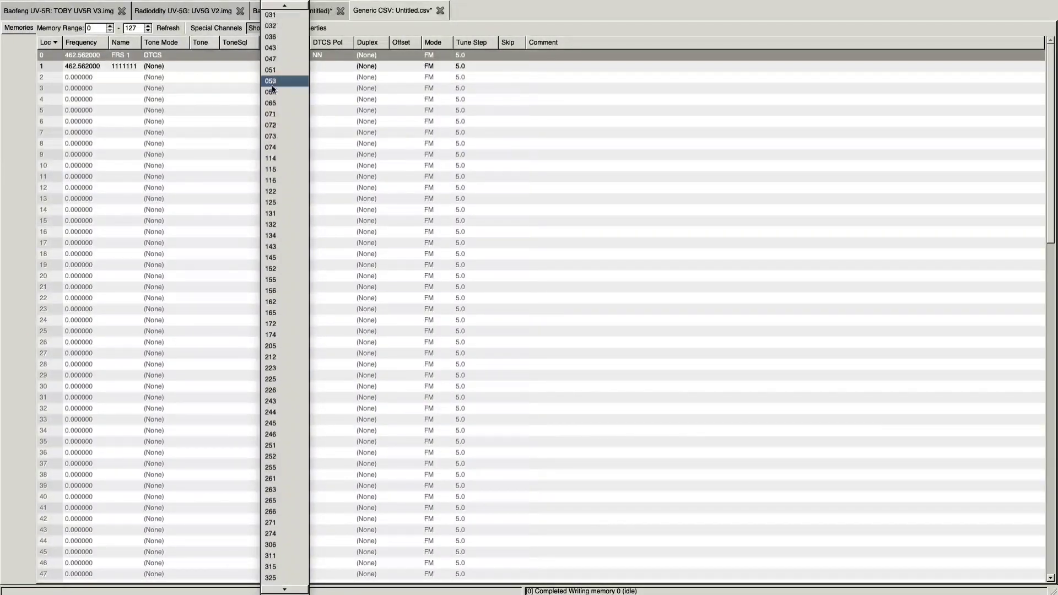
scroll(283, 16, up, 1)
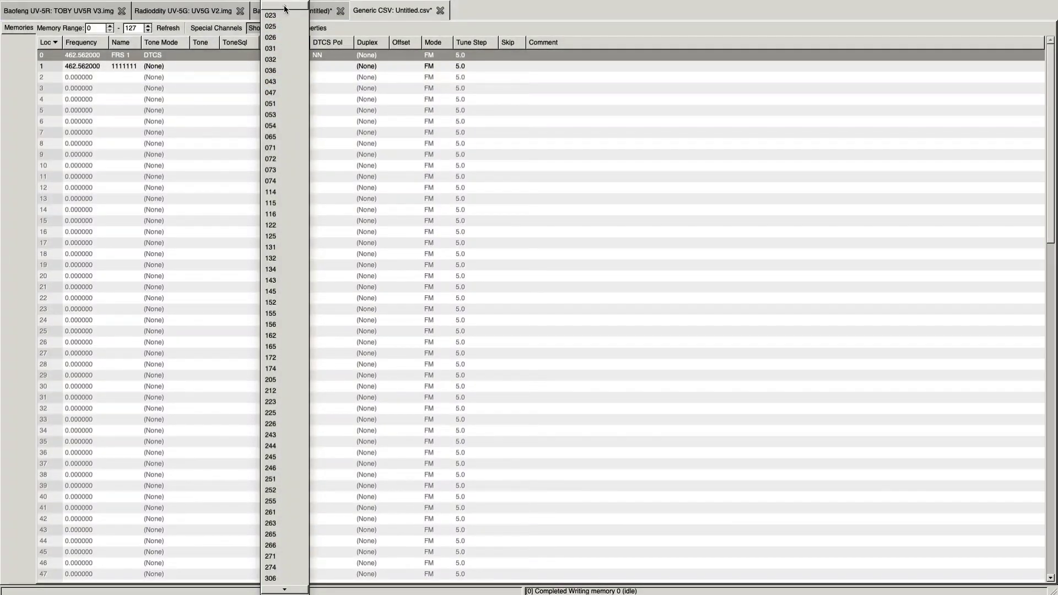
click(199, 57)
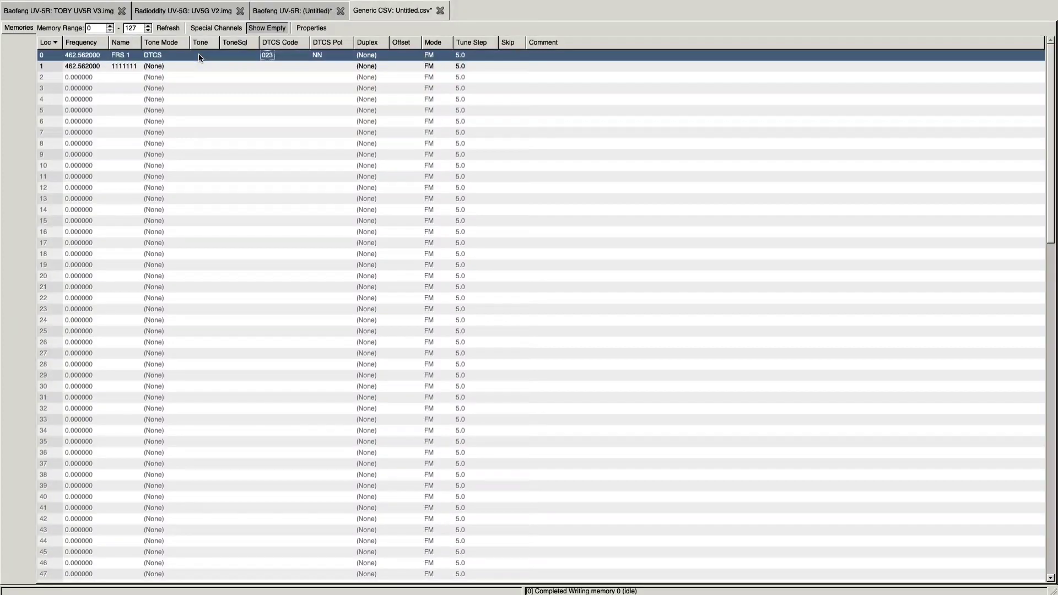
click(199, 56)
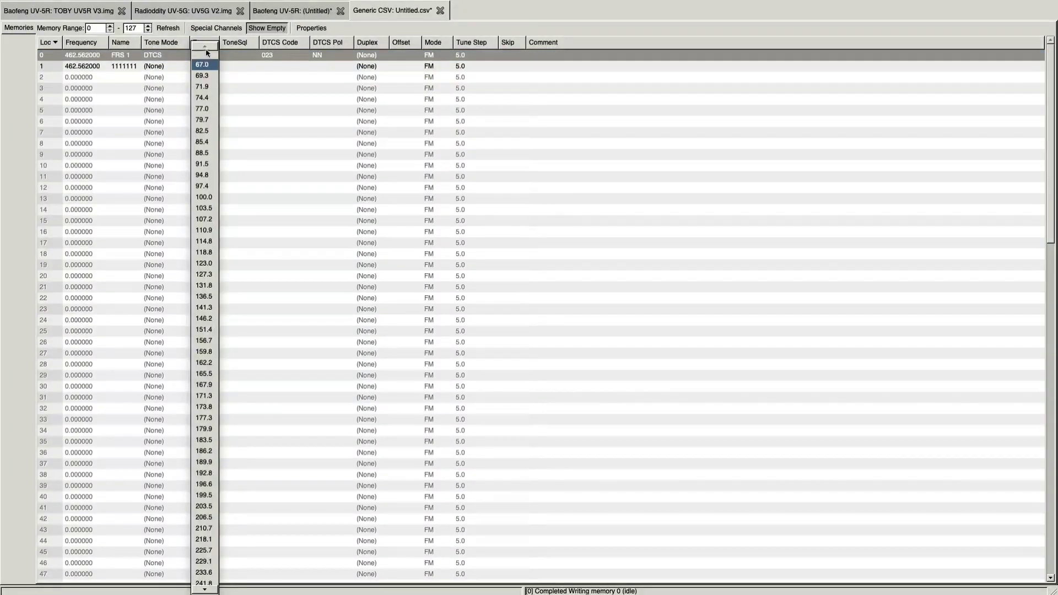
Step: Change the FRS 1 channel's tone mode to Cross
click(160, 59)
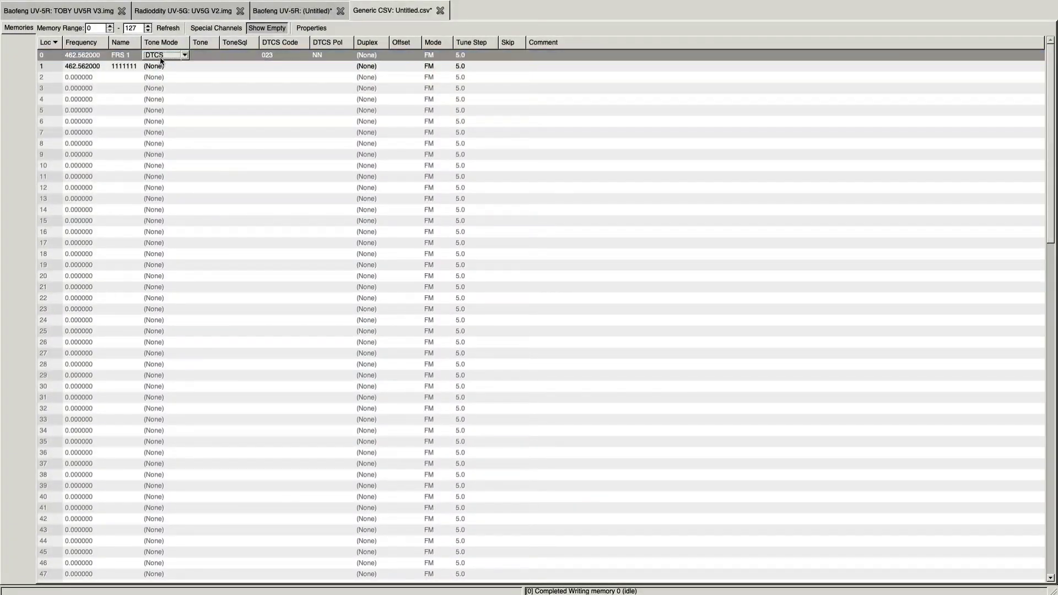
click(160, 60)
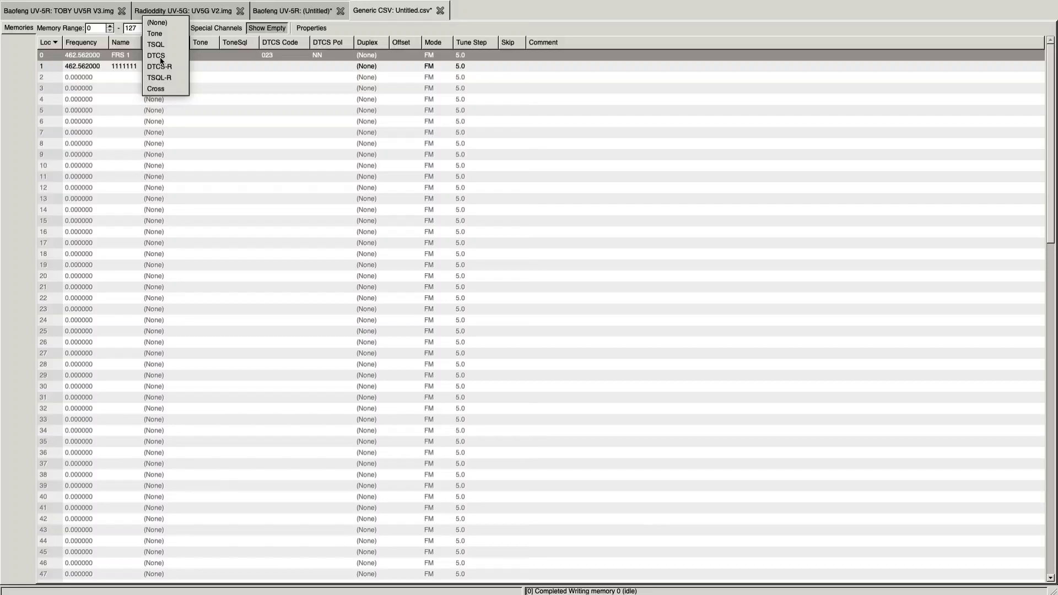
click(173, 90)
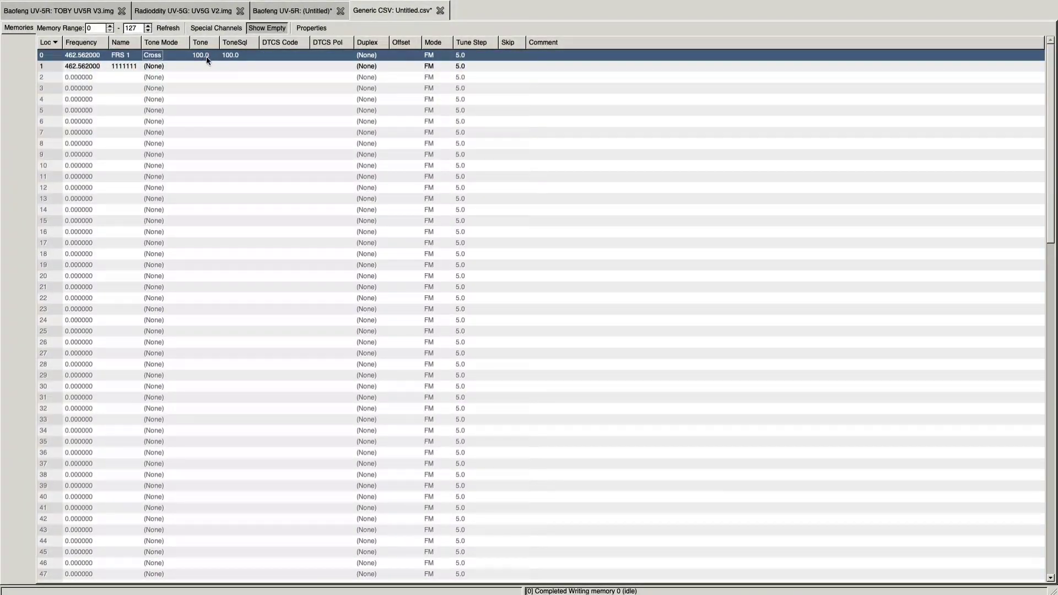
Step: Try the Tone and TSQL tone modes on the FRS 1 channel, viewing the tone squelch values in between
click(153, 56)
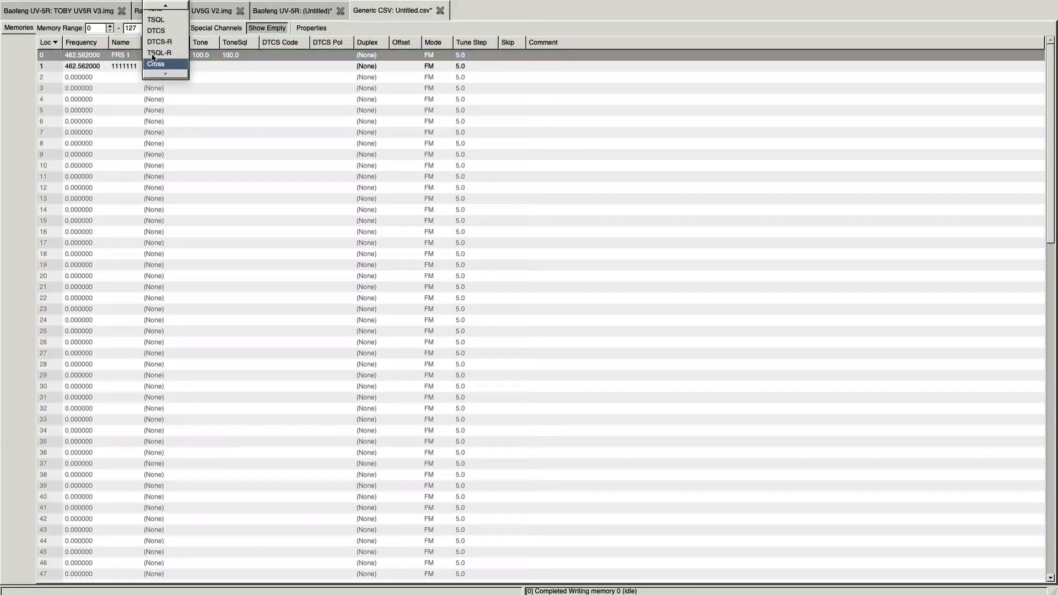
click(163, 22)
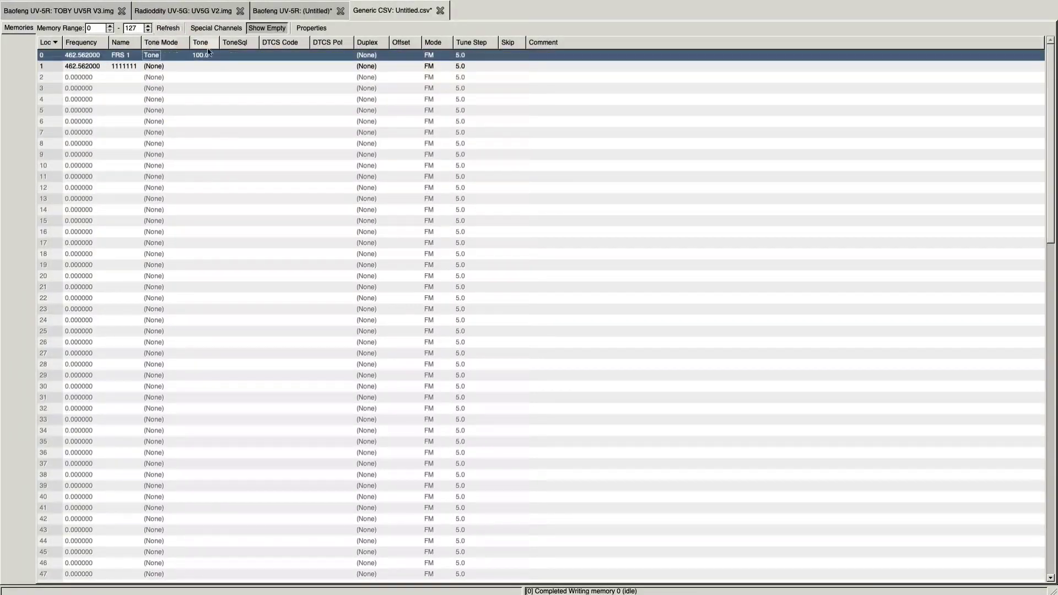
click(241, 55)
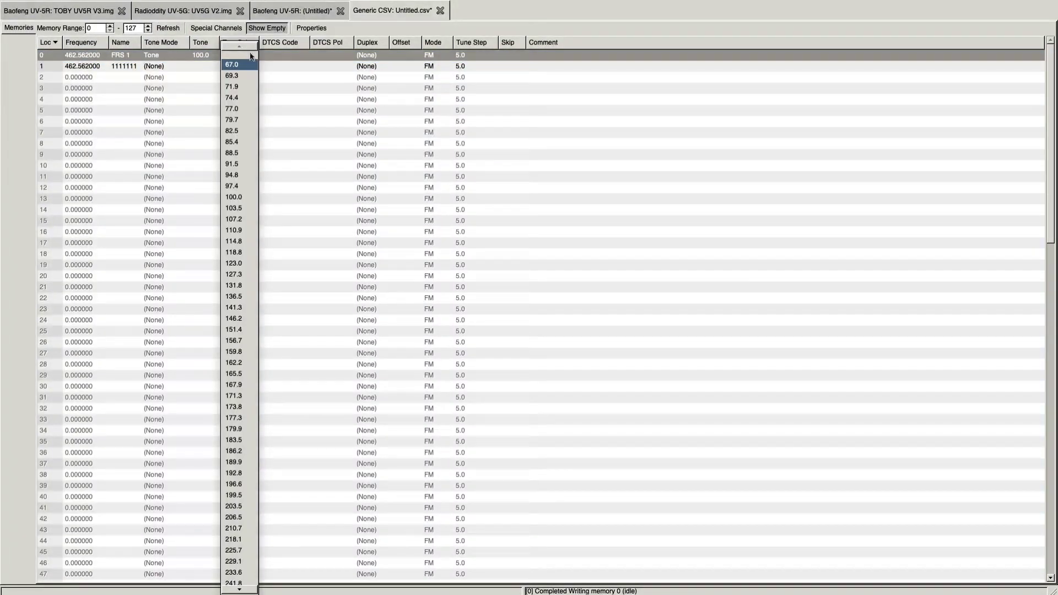
click(267, 57)
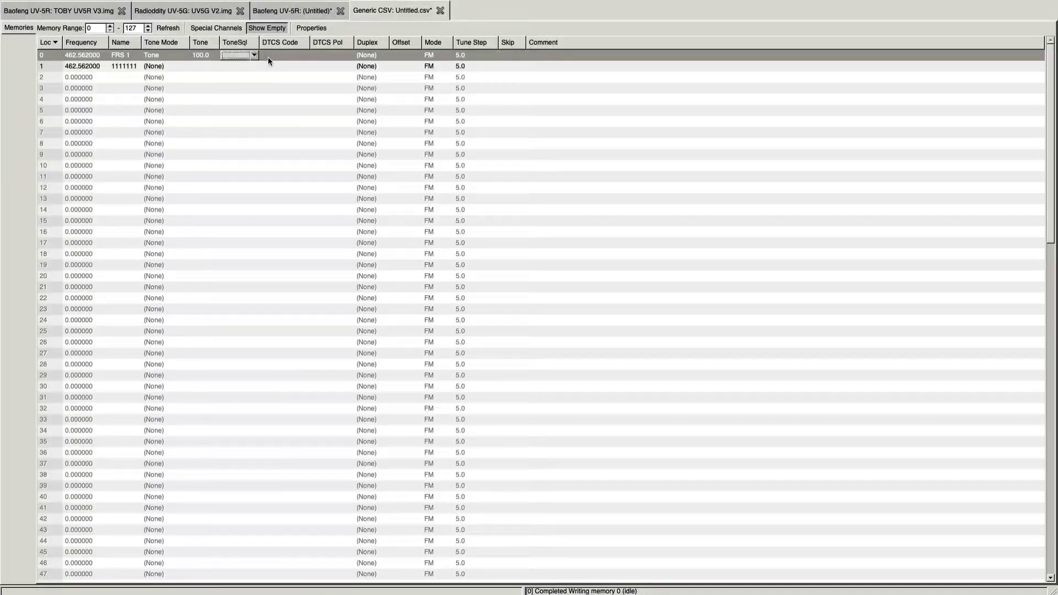
click(156, 55)
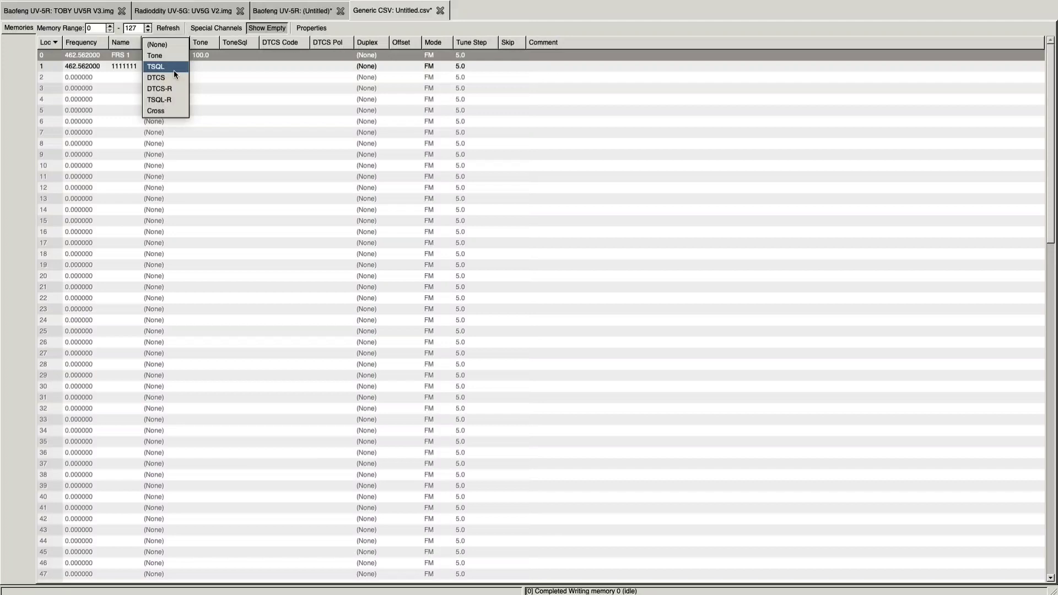
click(174, 69)
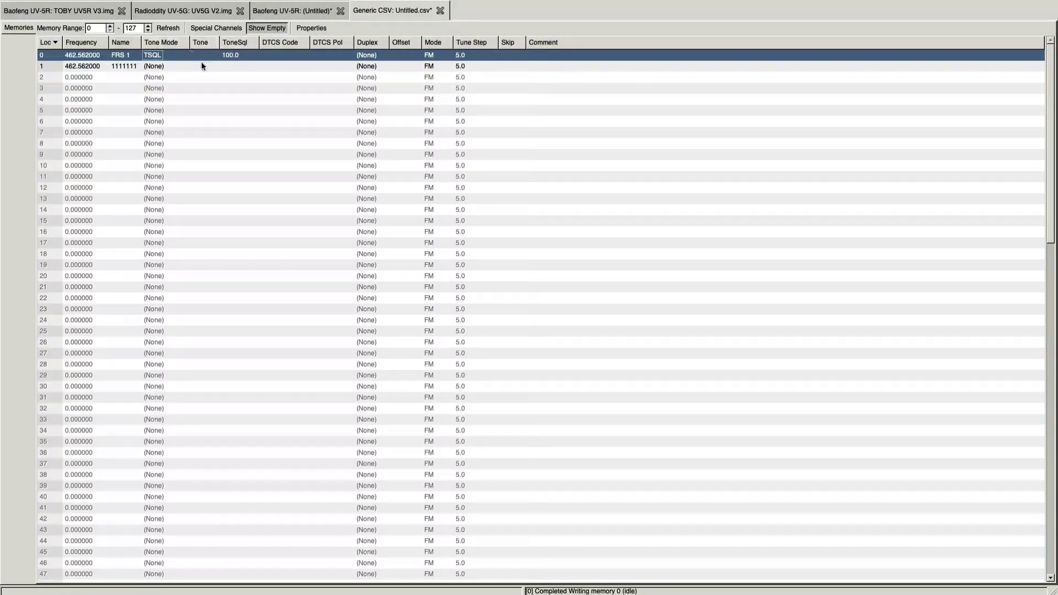
Step: Set the FRS 1 channel's tone mode back to Cross with a tone squelch of 100.0
click(160, 56)
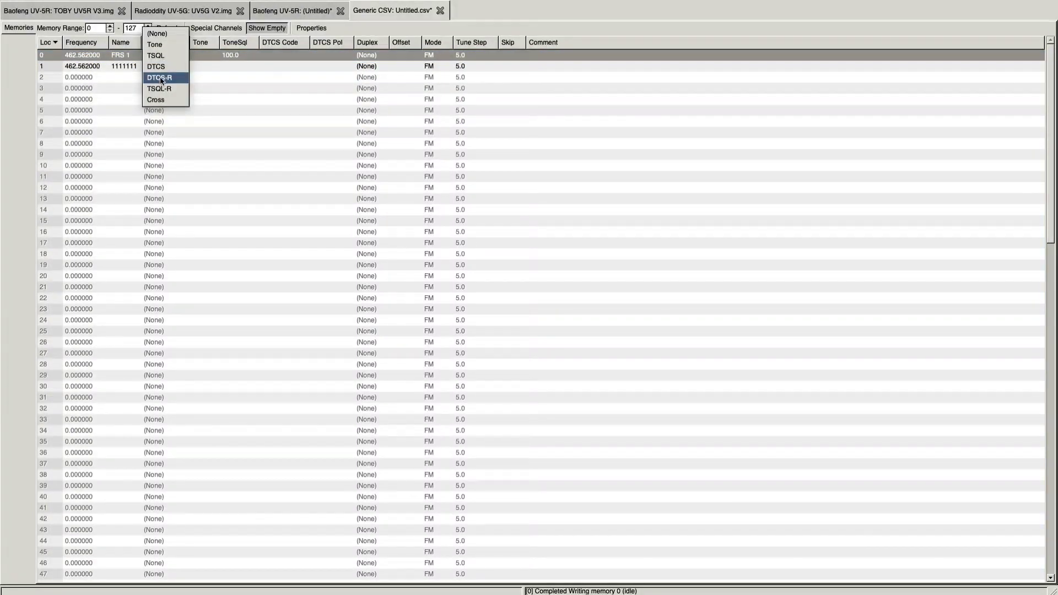
click(162, 99)
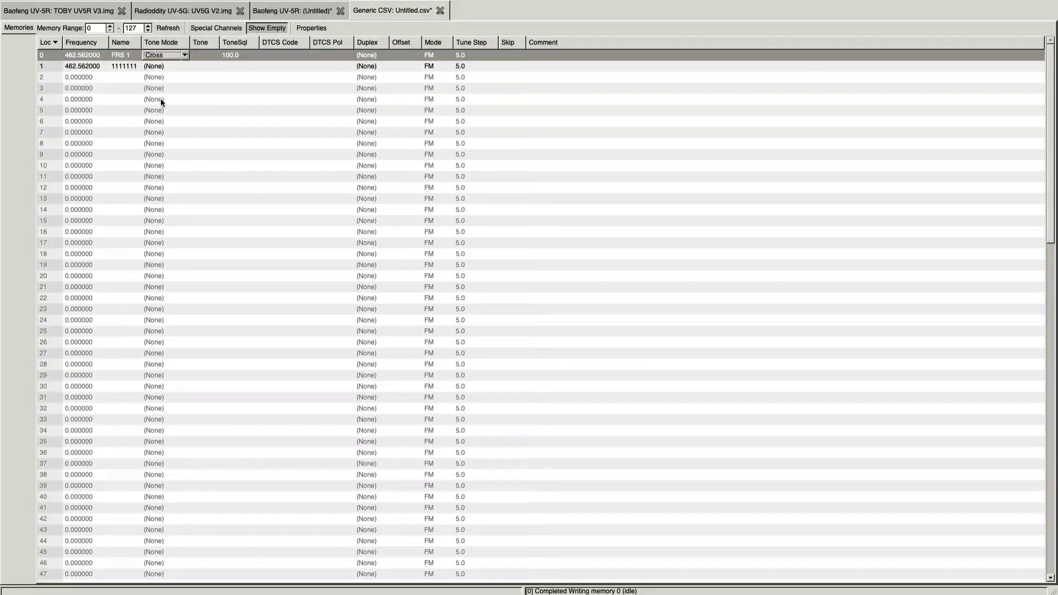
click(226, 55)
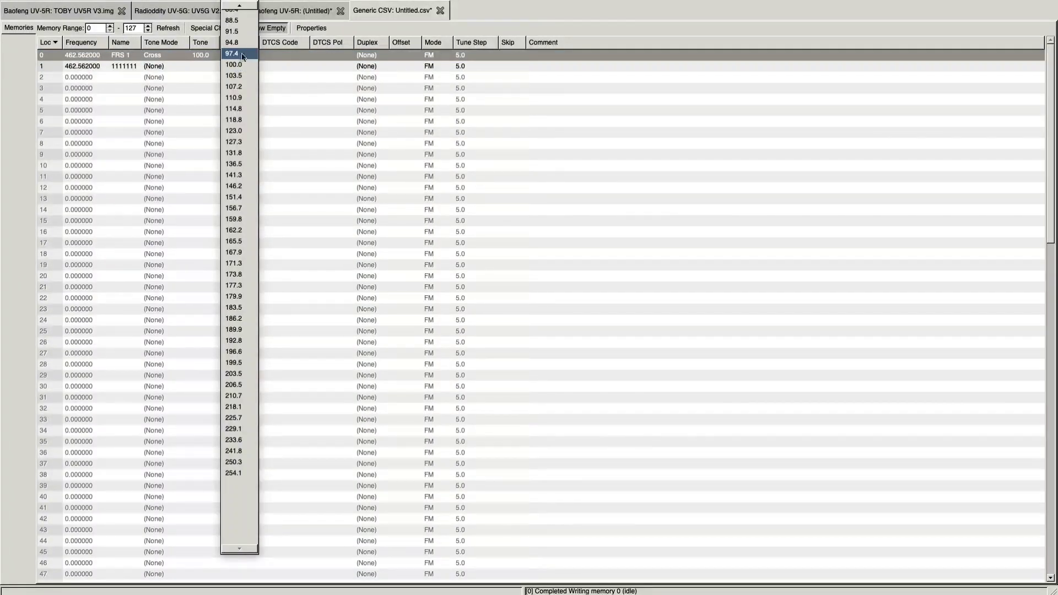
click(244, 55)
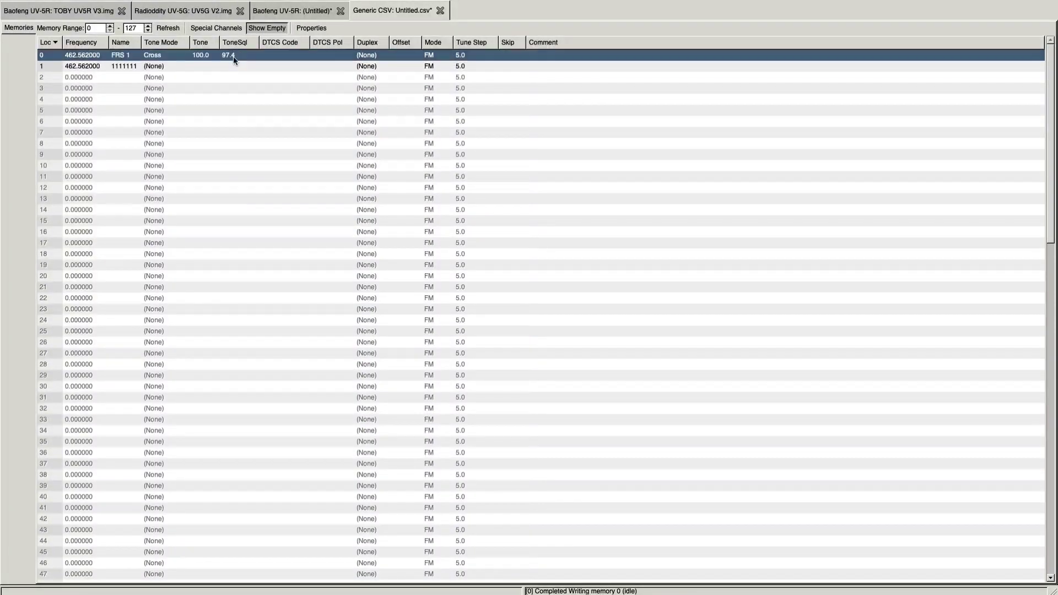
click(235, 54)
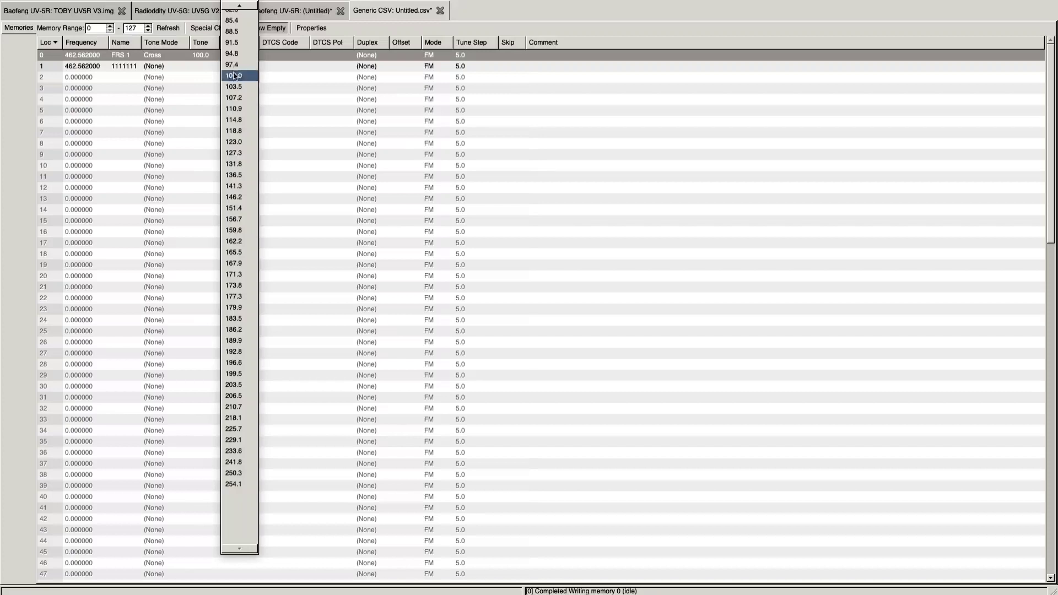
click(234, 75)
click(246, 77)
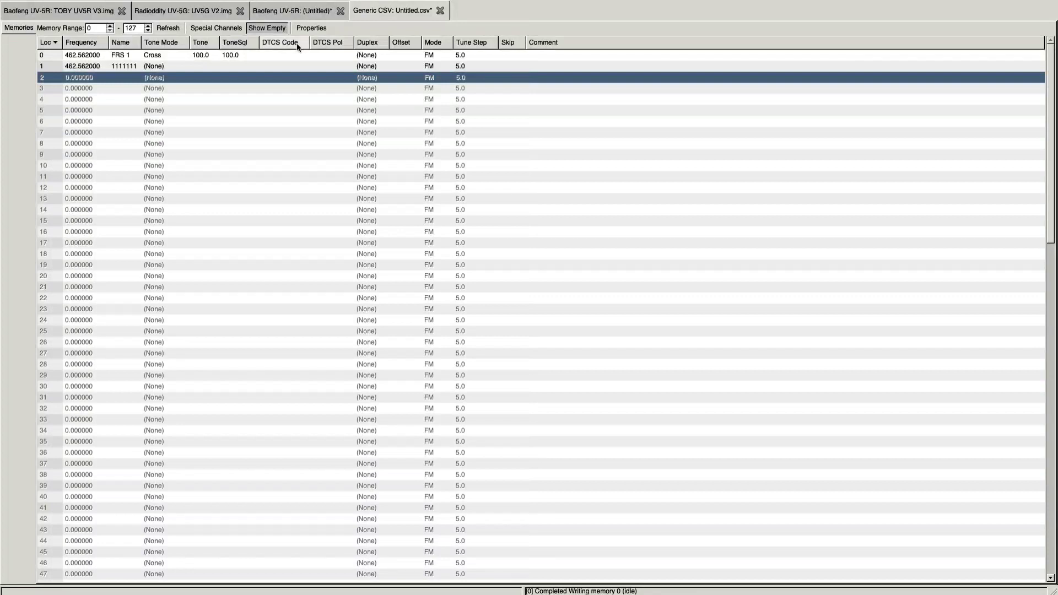
Step: View the duplex options available for the FRS 1 channel, leaving the list without choosing one
click(283, 55)
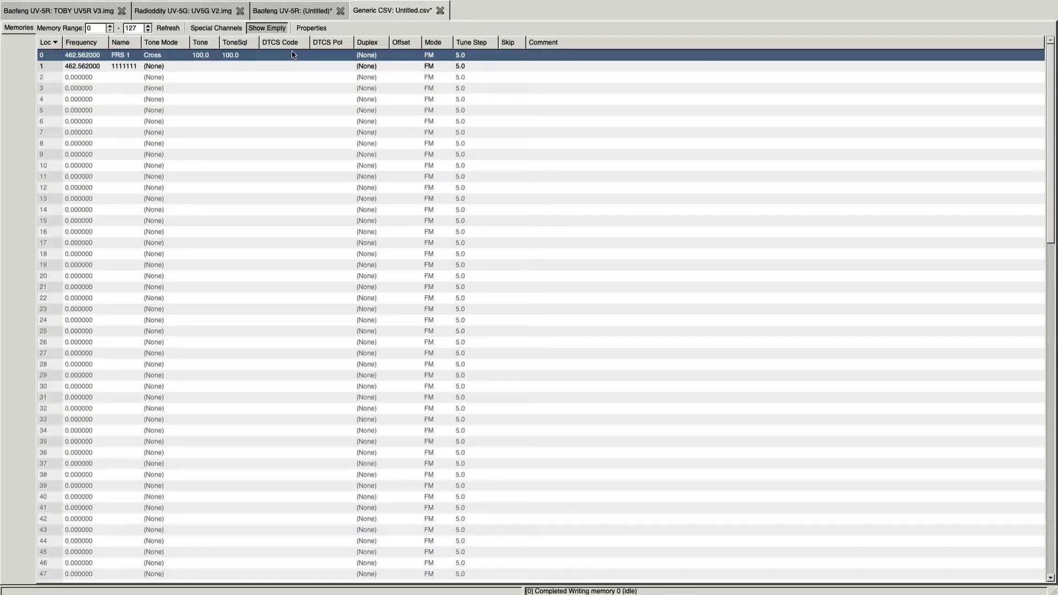
click(375, 55)
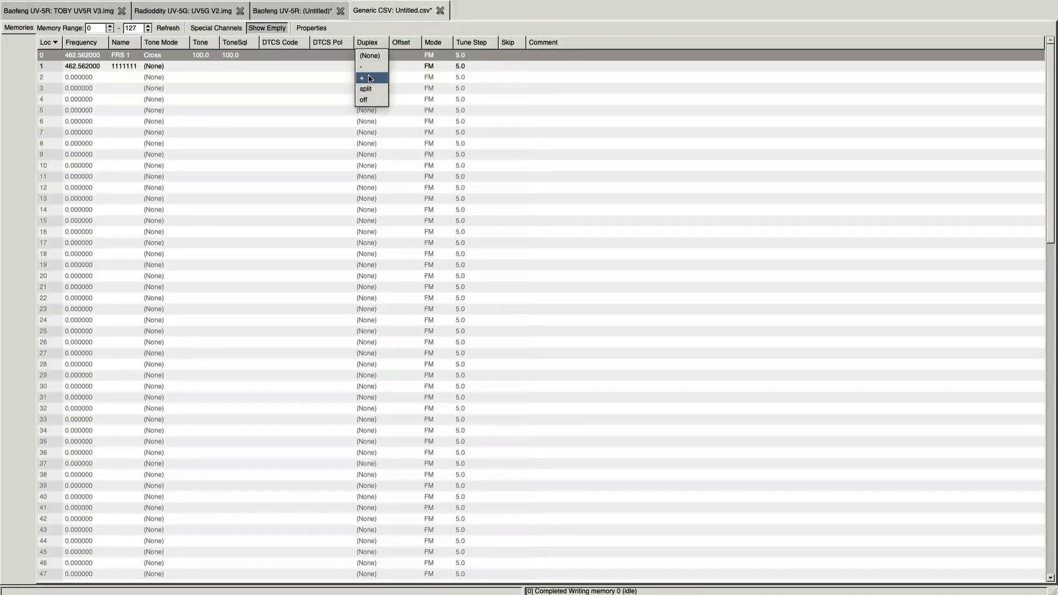
click(269, 84)
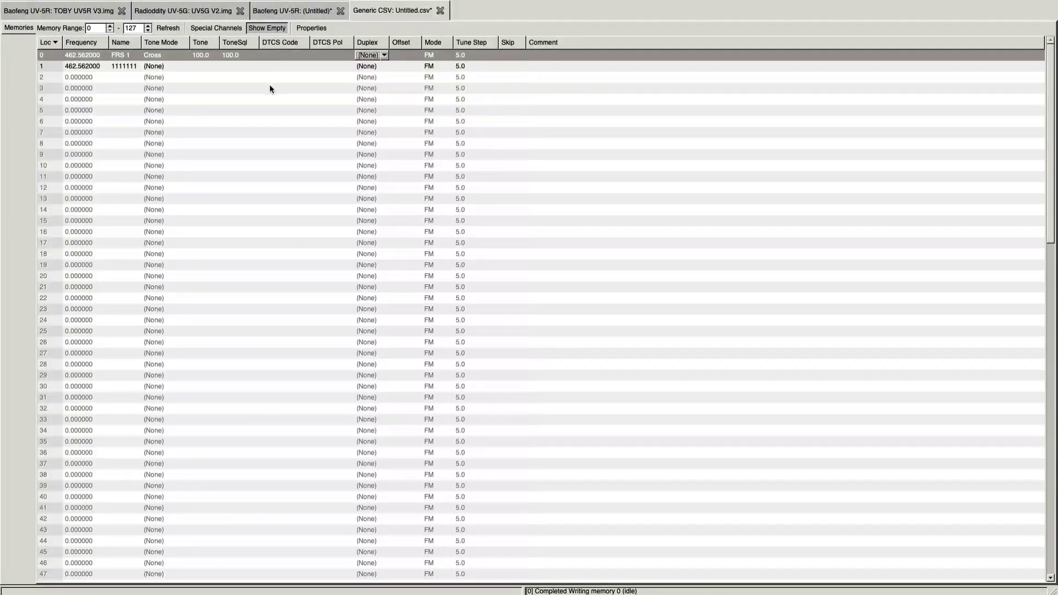
Step: Fill in memory 2 with the frequency 462.550, the name 15 and the tone mode Cross
click(125, 78)
click(82, 76)
double_click(85, 77)
triple_click(85, 77)
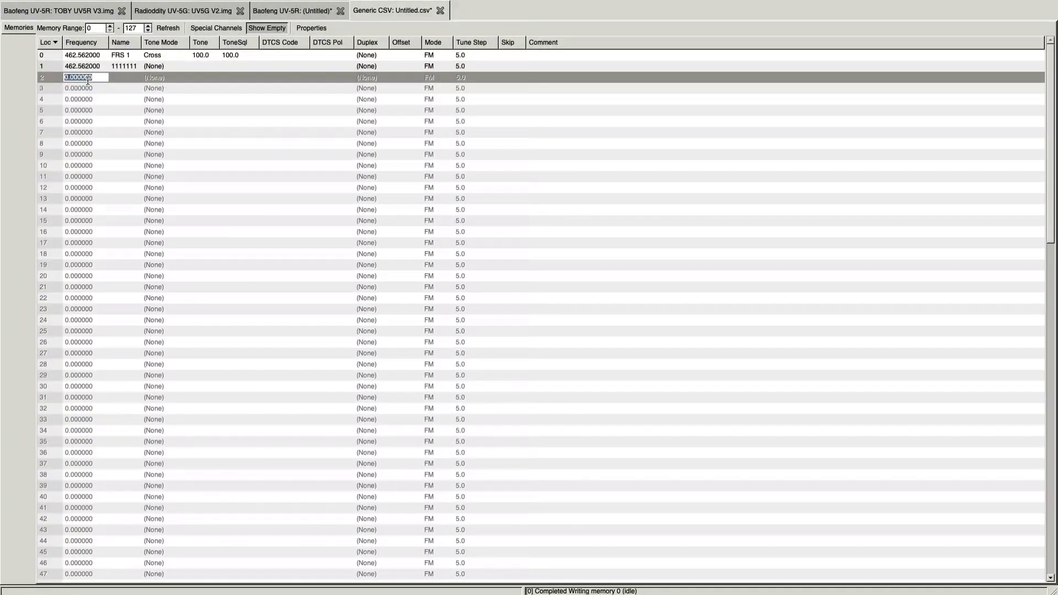
text(462.550)
click(132, 76)
text(15)
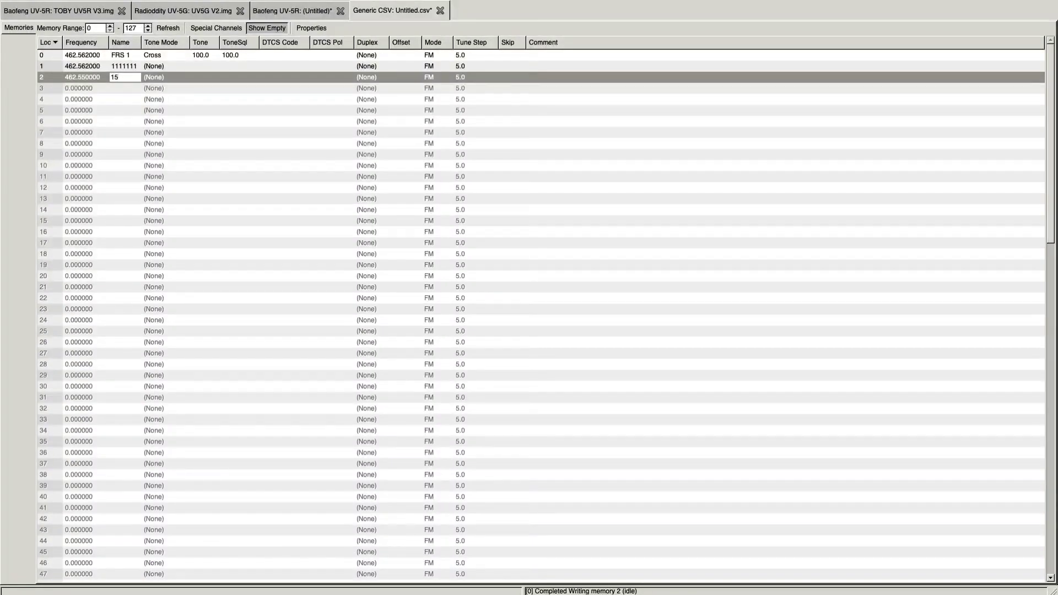
click(164, 76)
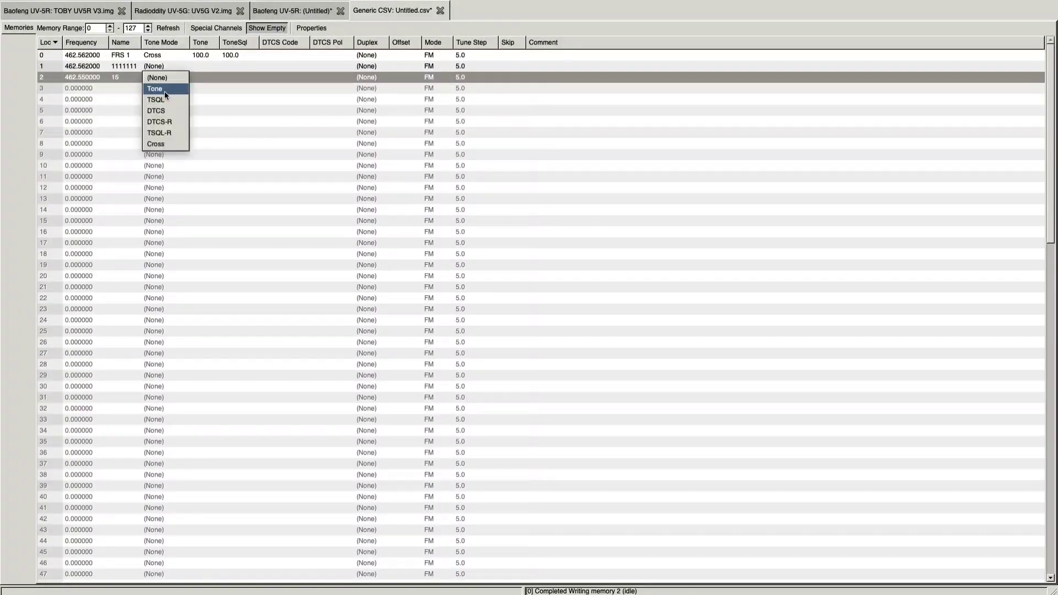
click(164, 143)
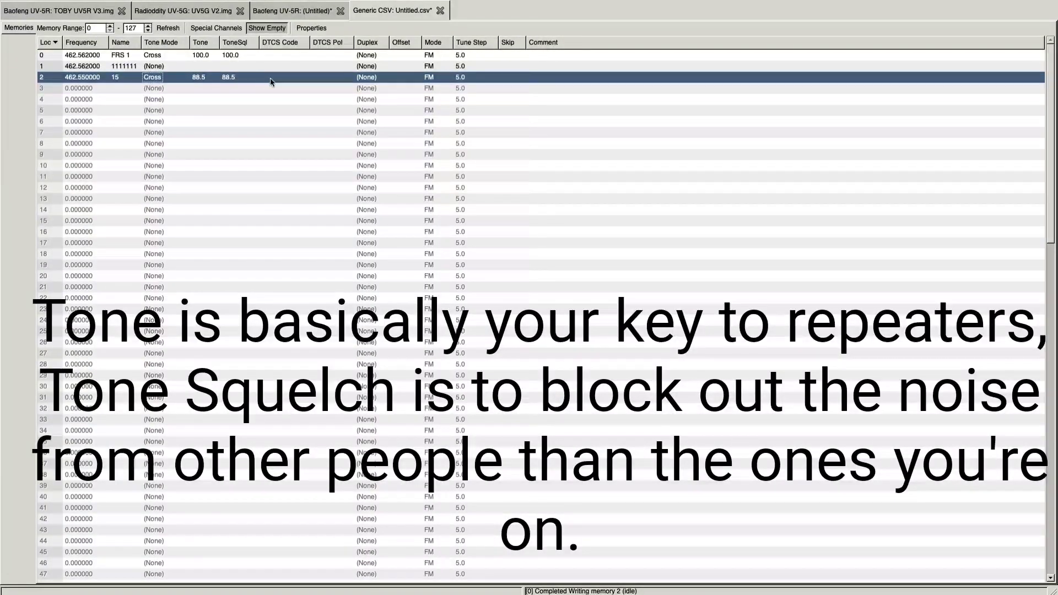
Step: Set the duplex of memory 2 (462.550, name 15) to +
click(283, 78)
click(230, 80)
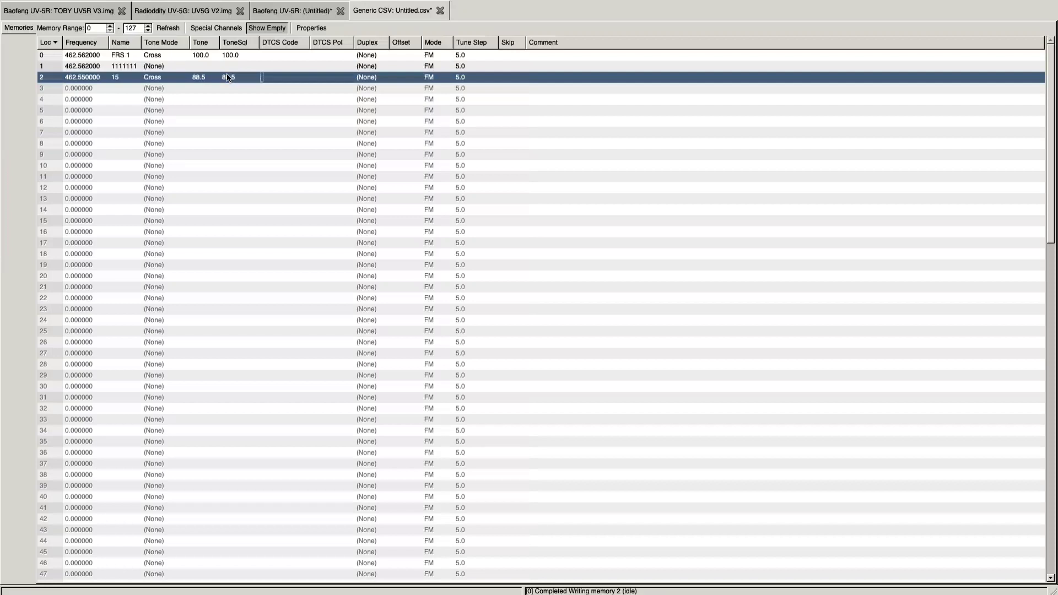
click(366, 77)
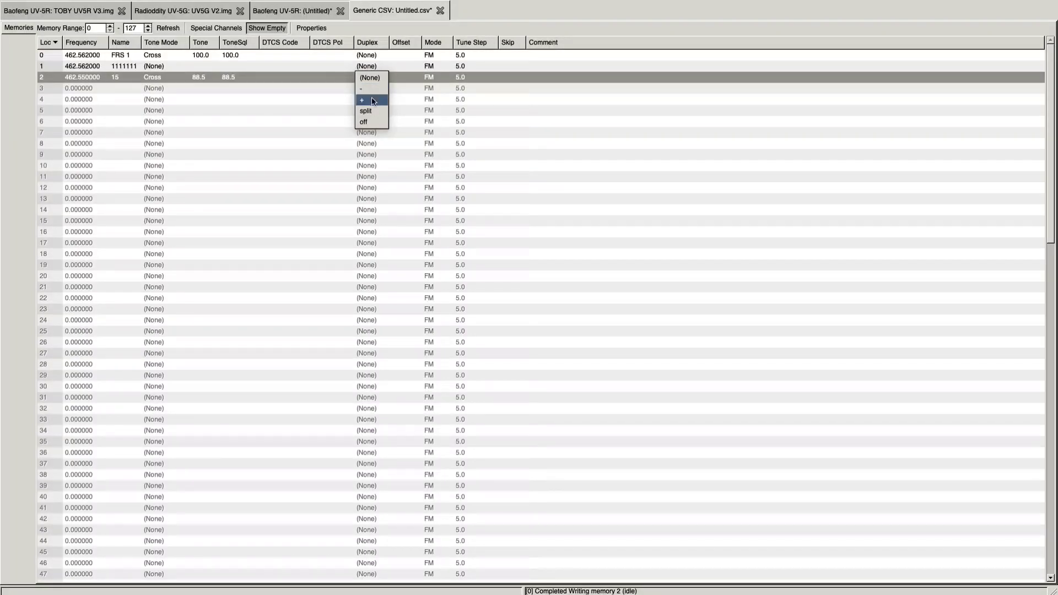
click(373, 101)
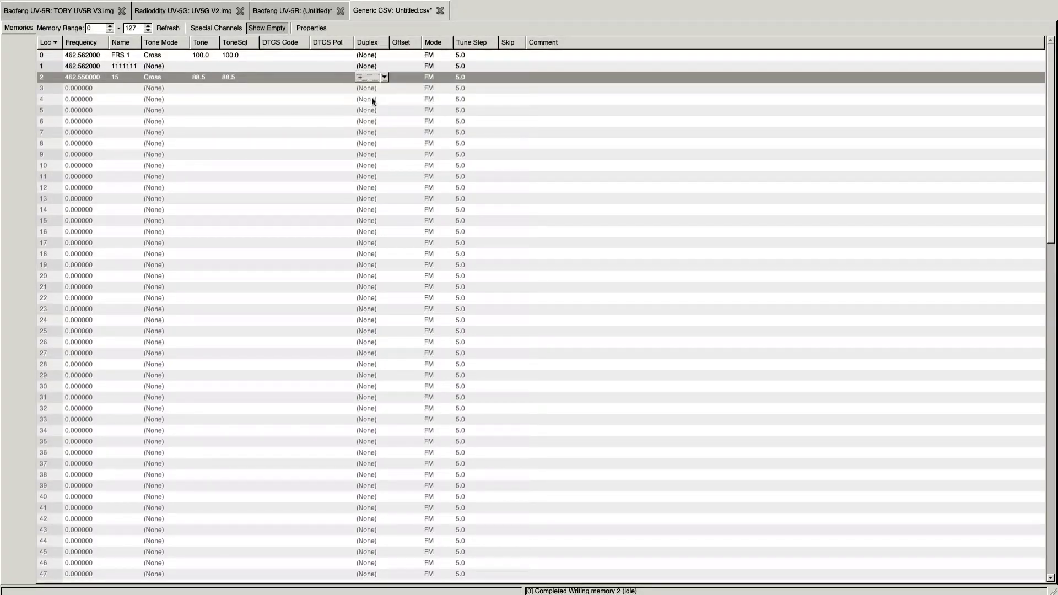
click(408, 88)
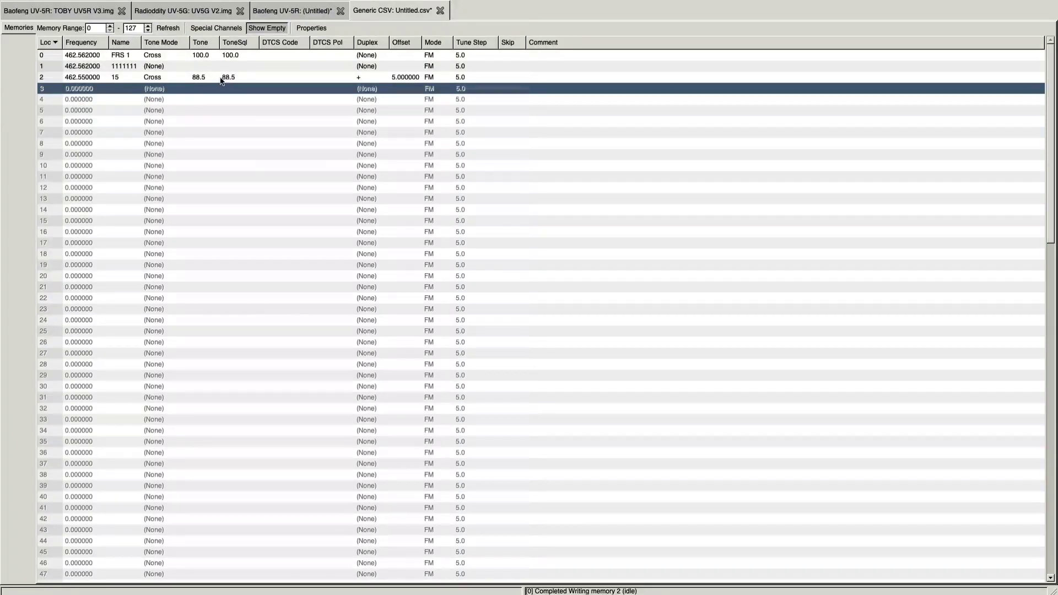
Step: Fill in memory 3 with the frequency 144.44 and the duplex +, leaving its name empty
click(80, 88)
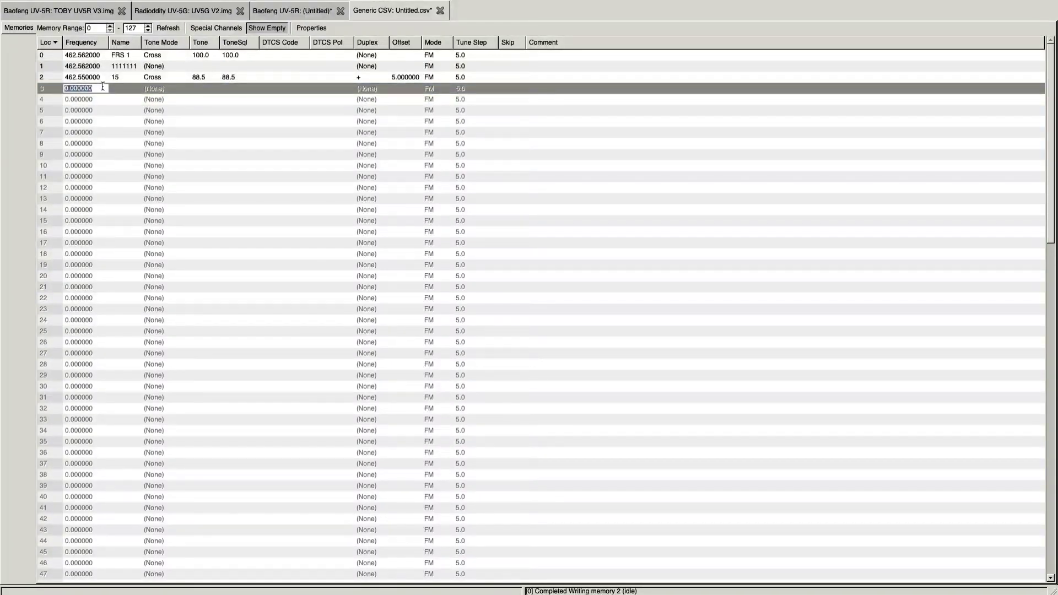
text(144.44)
key(Tab)
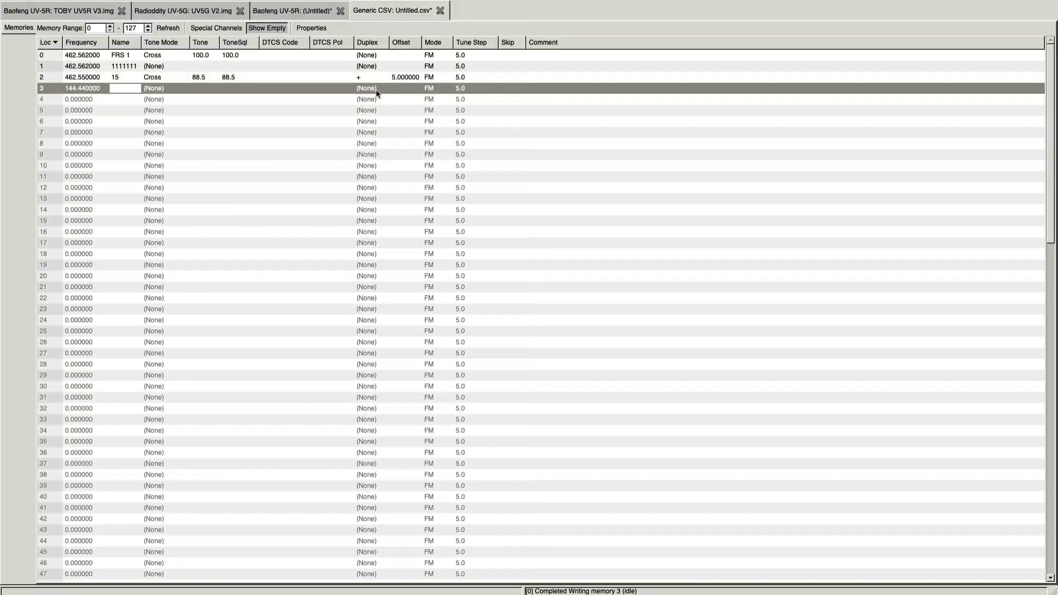
click(377, 89)
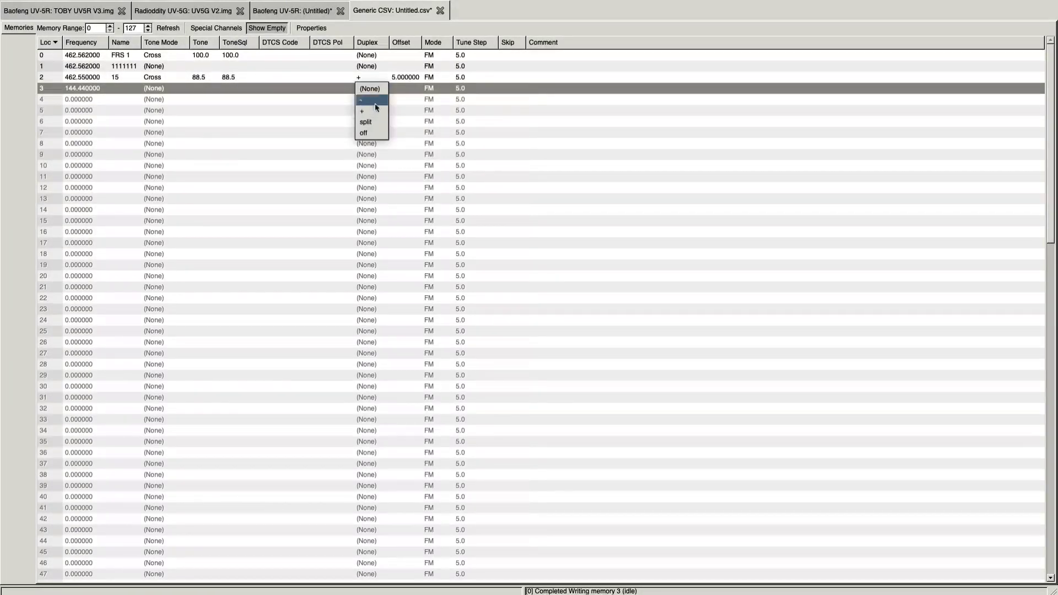
click(373, 110)
Step: Set memory 3's offset to 0.600000
click(397, 89)
click(397, 89)
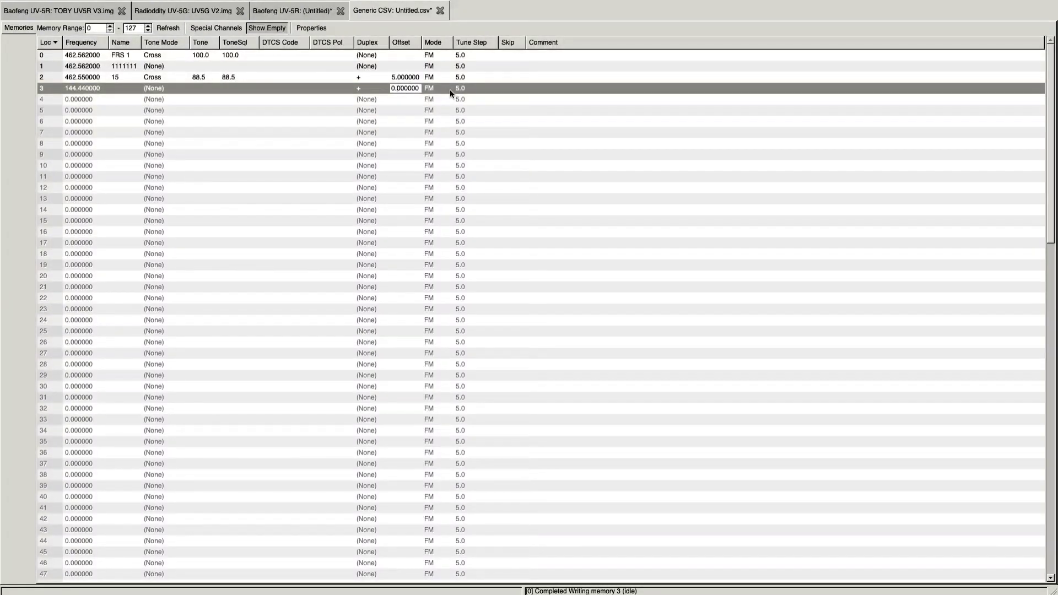
click(423, 101)
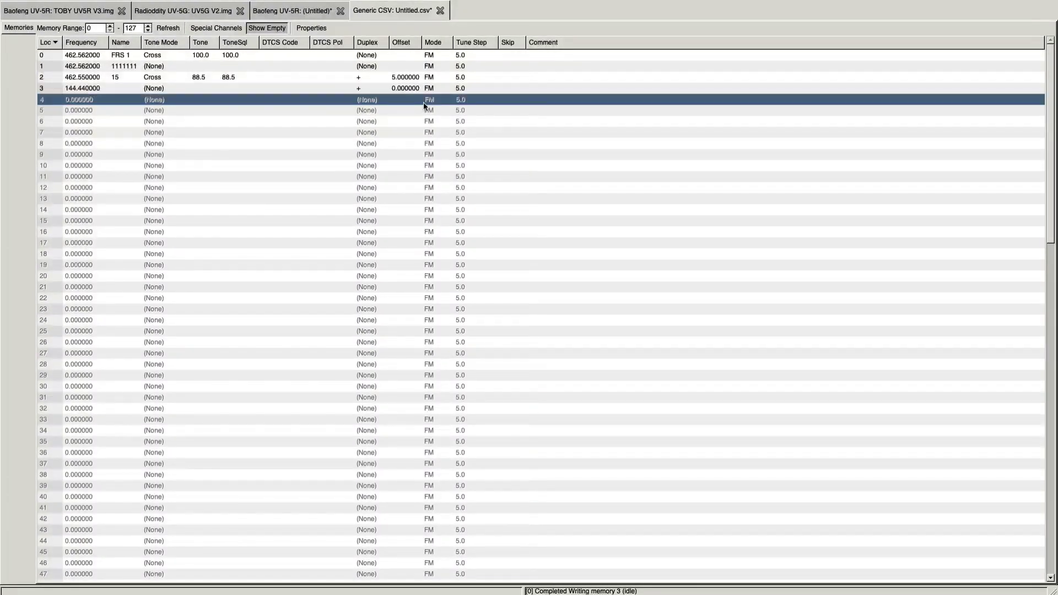
click(409, 90)
click(409, 91)
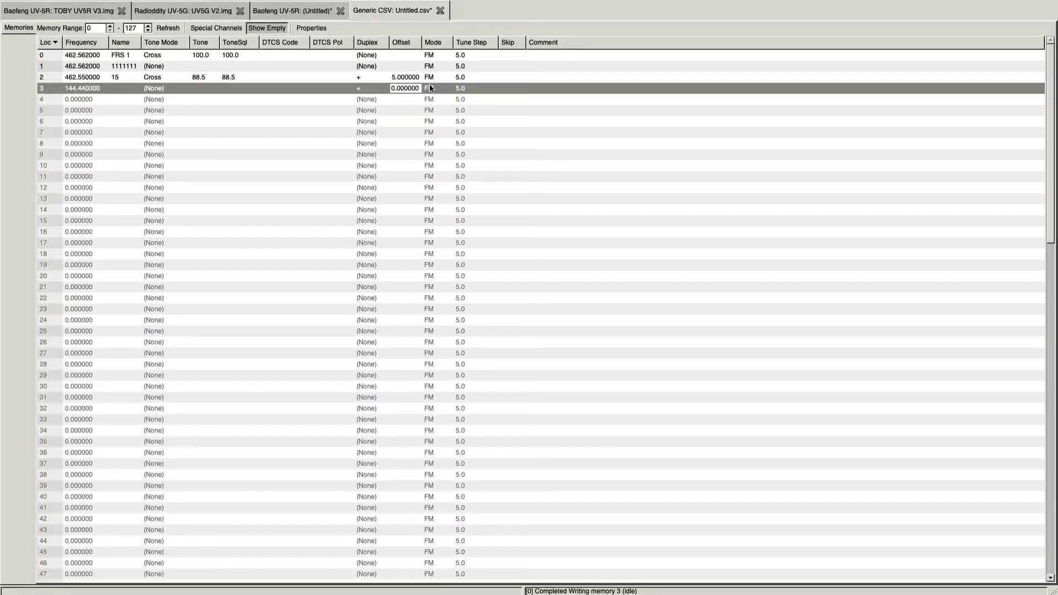
text(6)
click(396, 110)
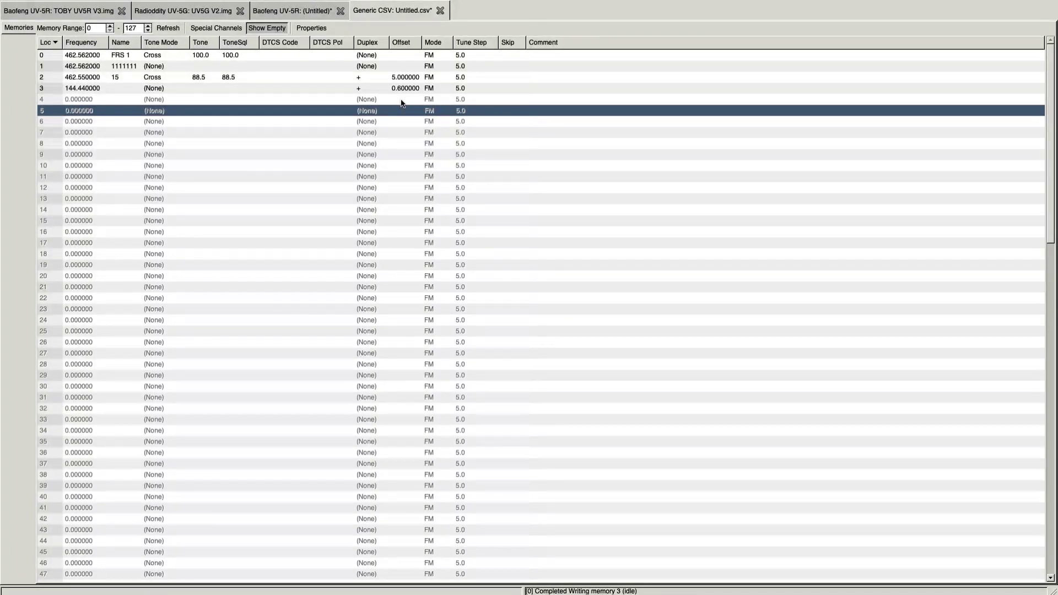
Step: Try the NFM mode on memory 2 and set it back to FM
click(431, 79)
click(430, 78)
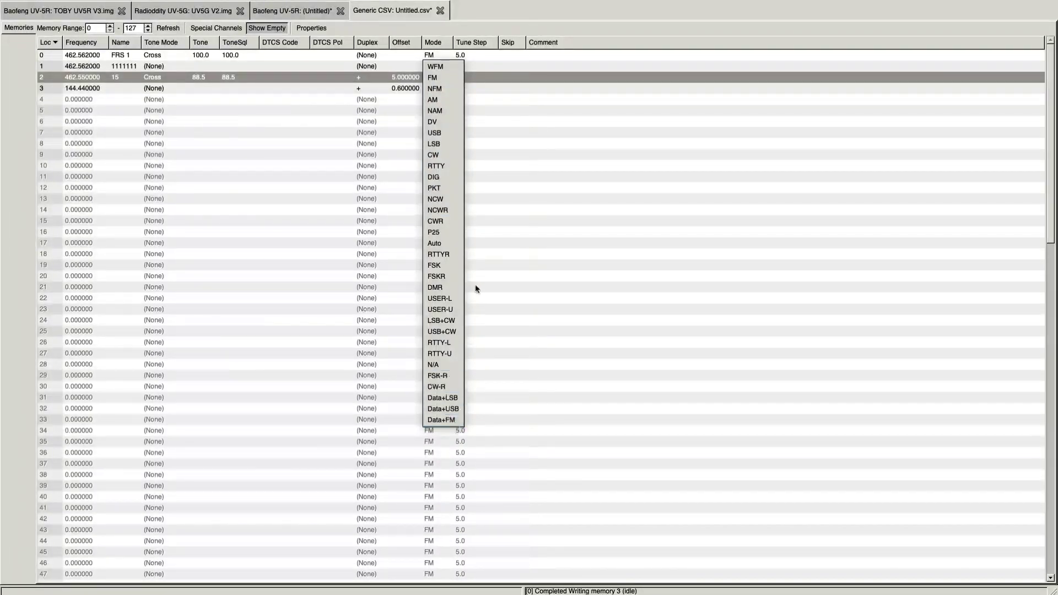
click(449, 90)
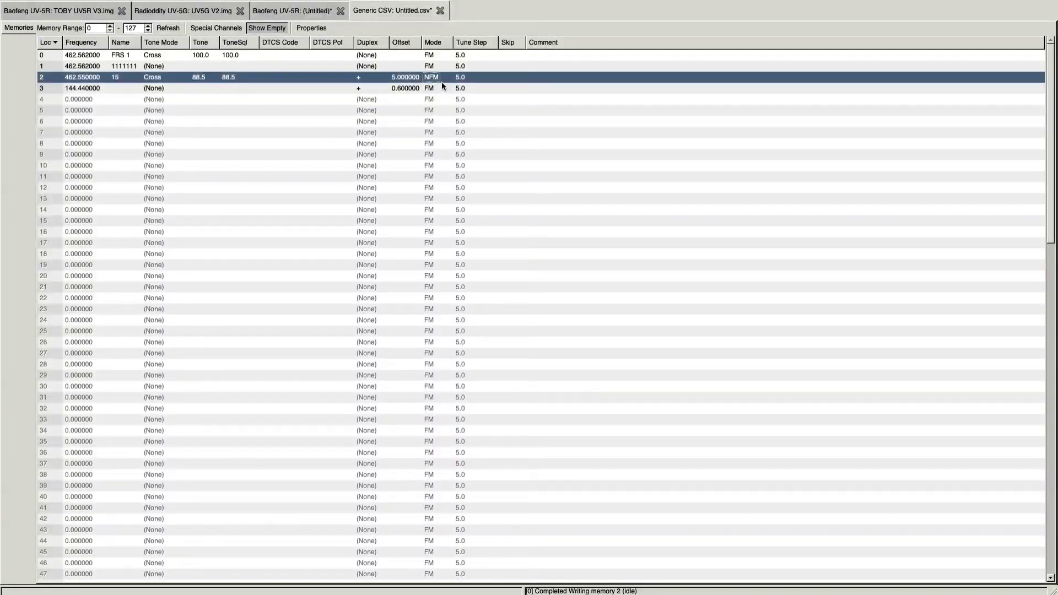
click(440, 77)
click(439, 74)
Step: View the tune step options for memory 2 without choosing a different one
click(475, 78)
click(474, 69)
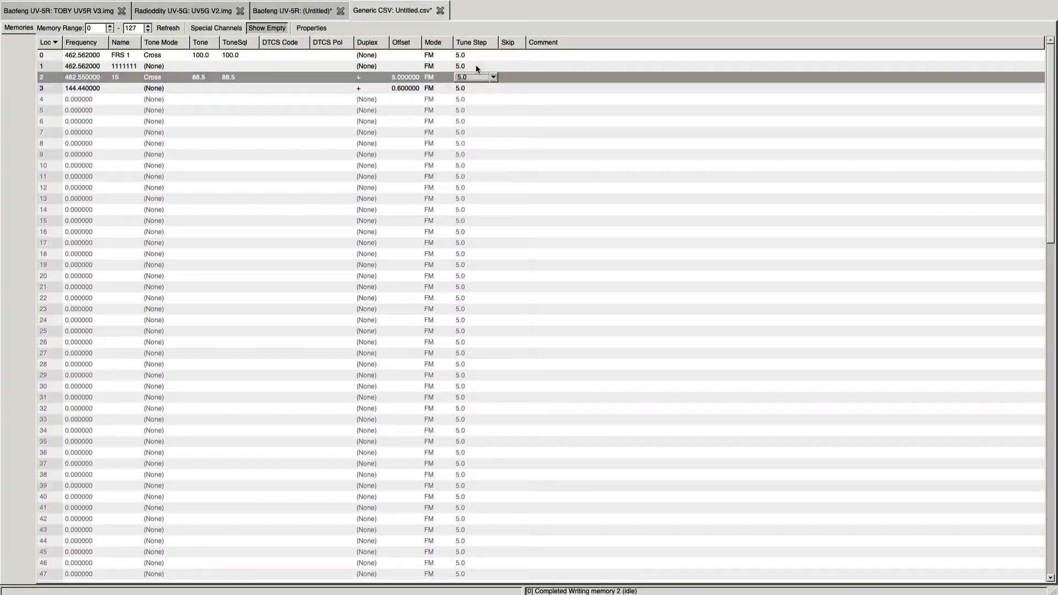
click(474, 67)
click(472, 86)
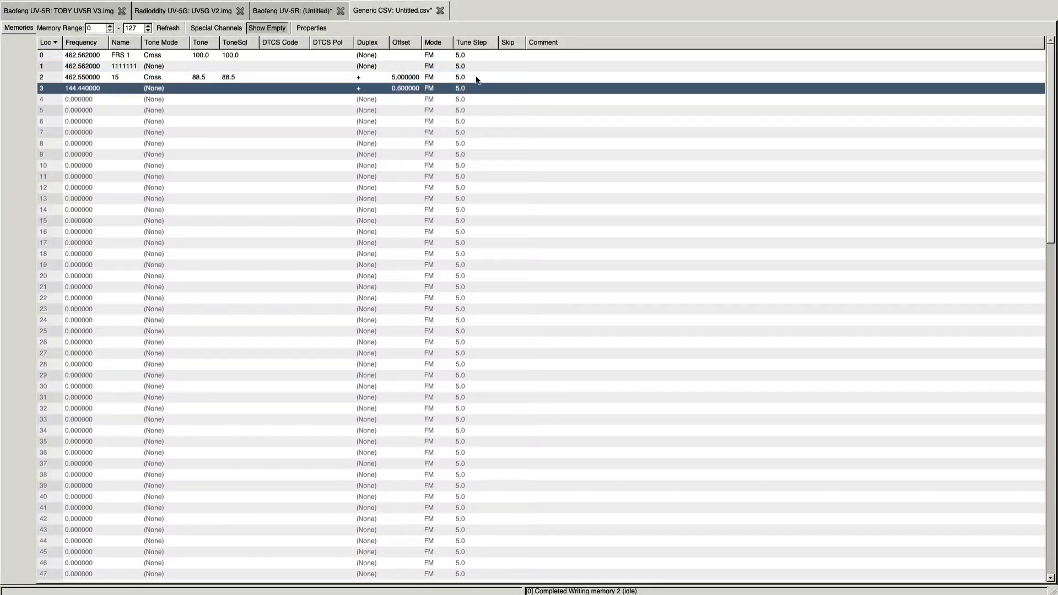
click(476, 75)
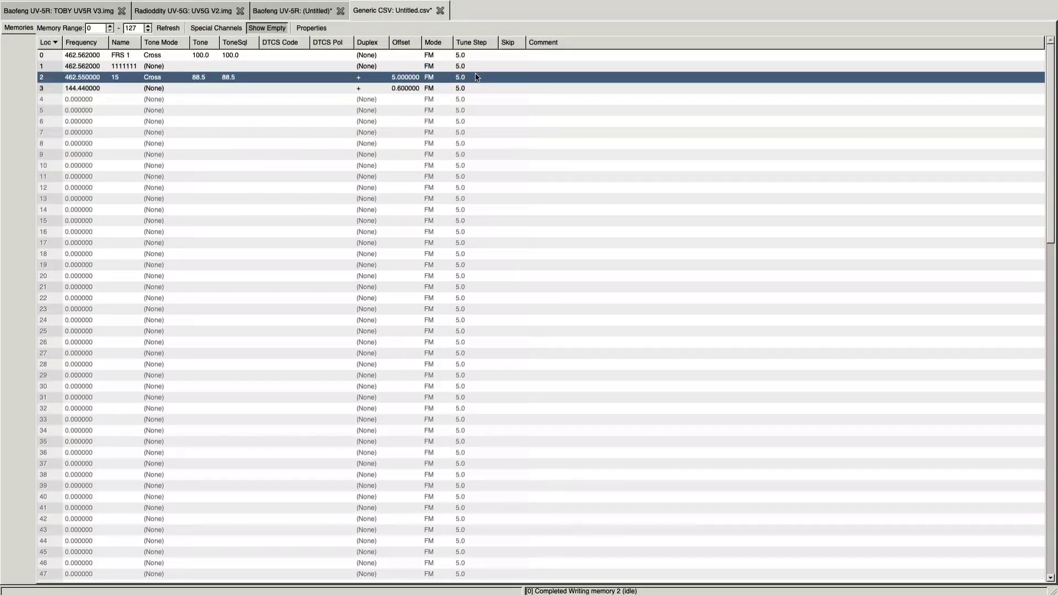
Step: Mark memory 1 to be skipped when scanning by setting its skip value to S
click(508, 67)
click(506, 68)
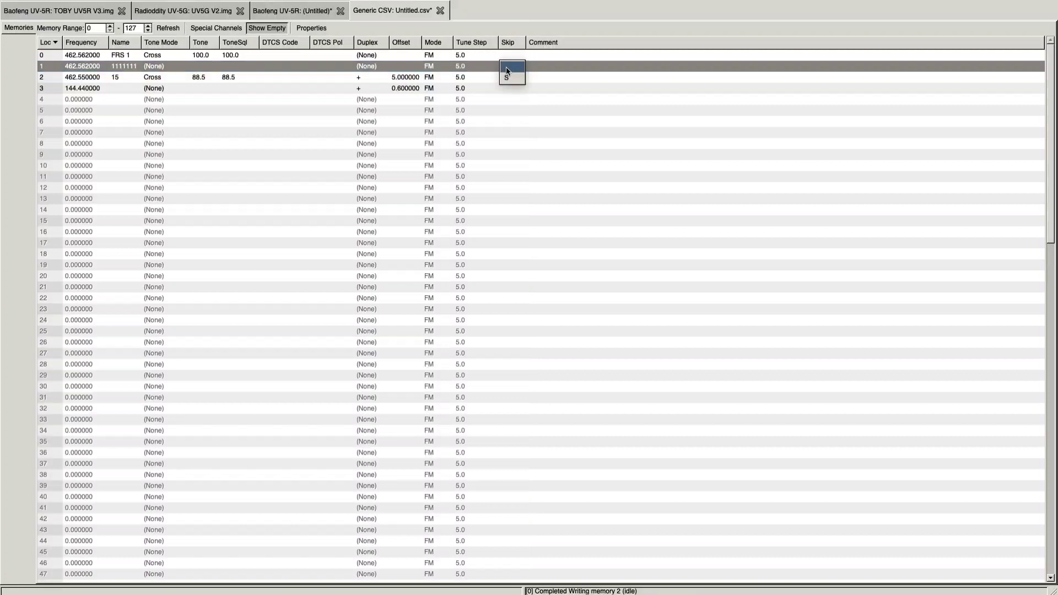
click(508, 78)
click(508, 57)
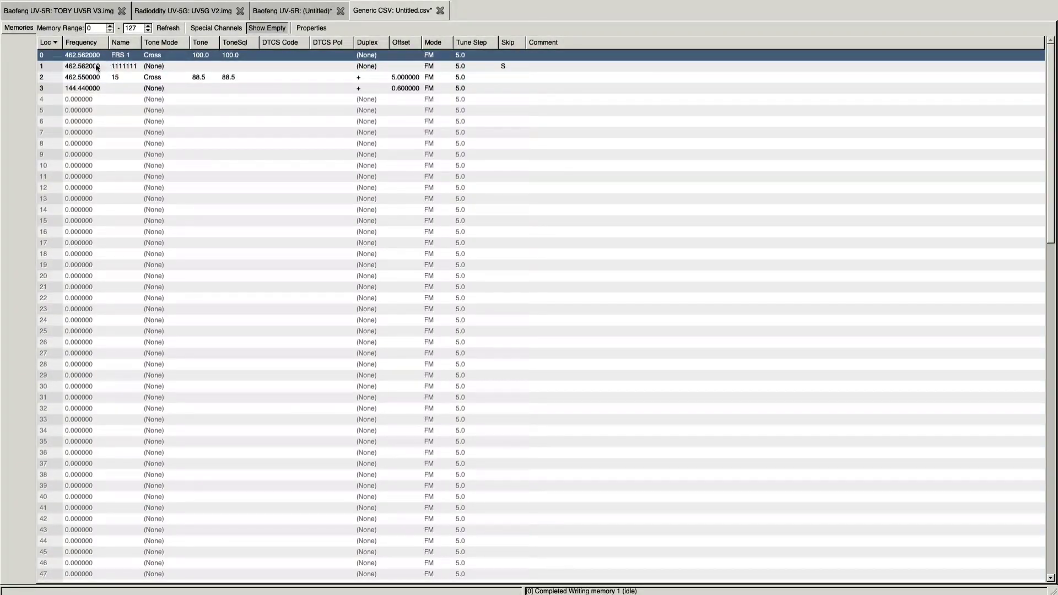
Step: Add the comment "i hate this channel" to memory 1
click(114, 67)
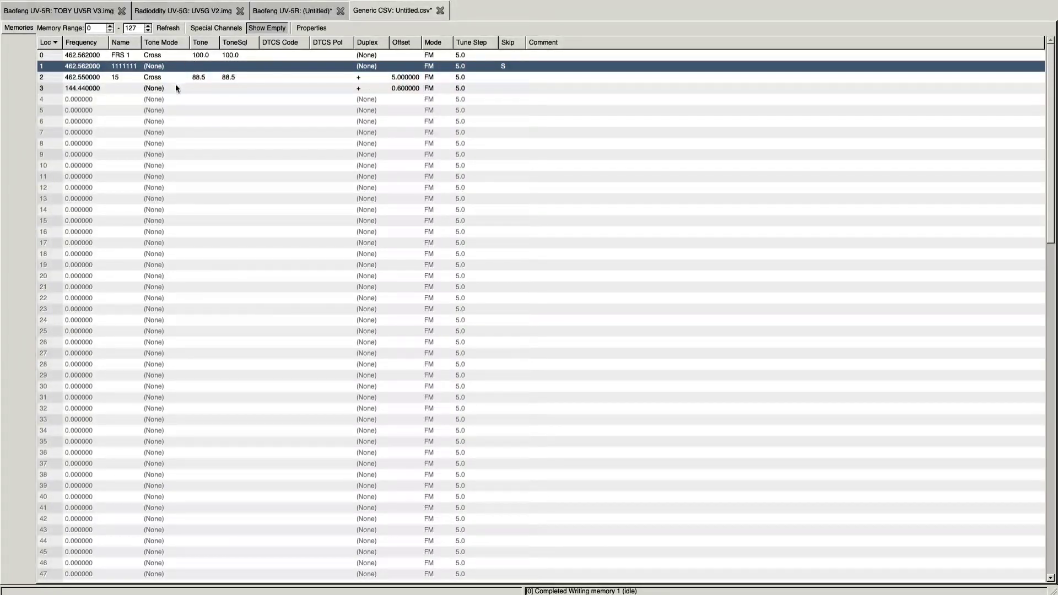
click(566, 67)
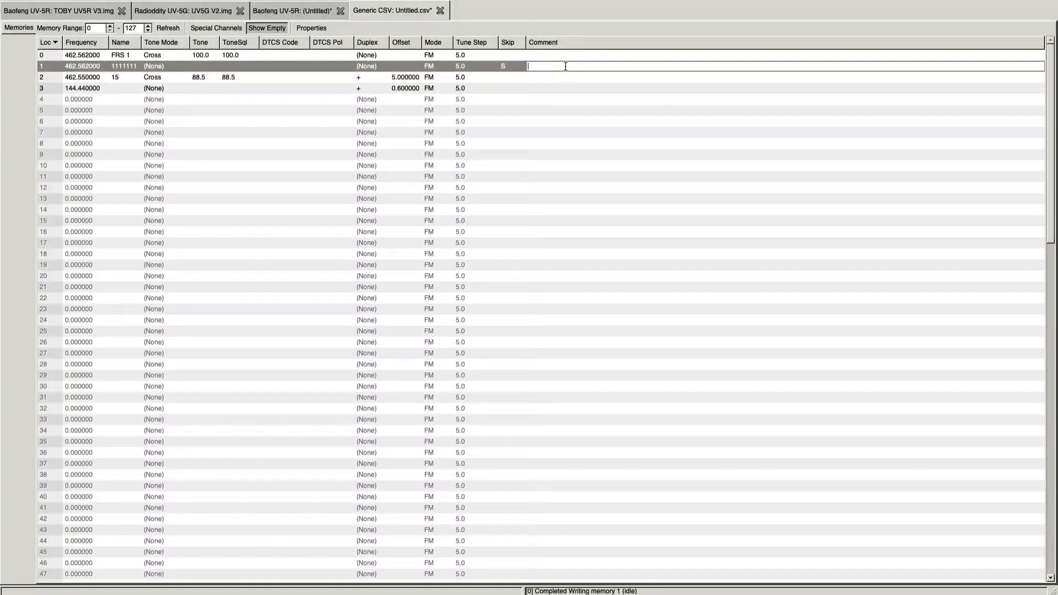
text(i hate this channel)
click(579, 80)
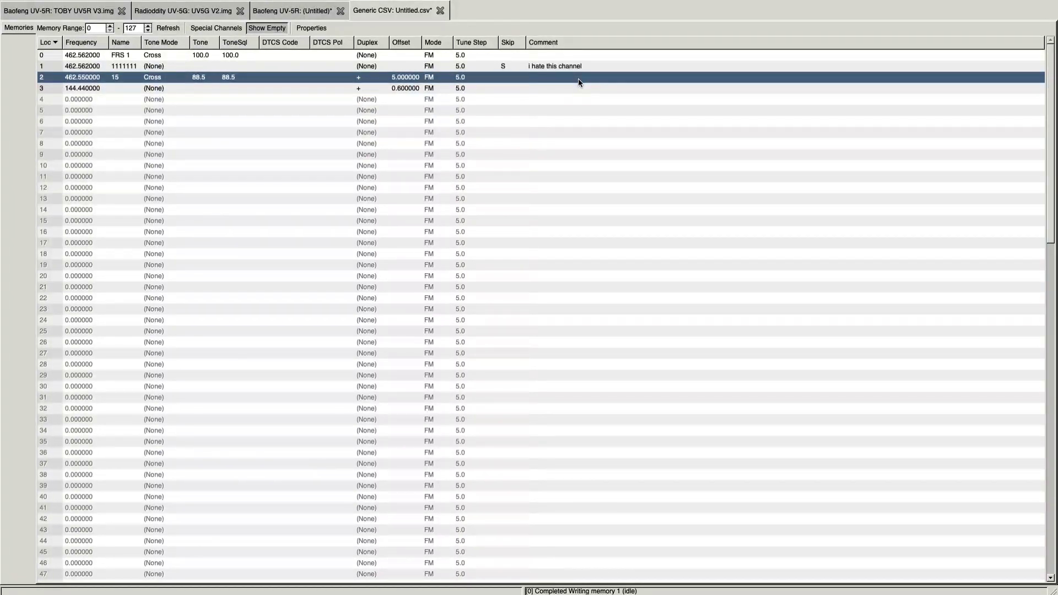
Step: Set memory 4's duplex to +, leaving its offset and skip value as they are
click(91, 101)
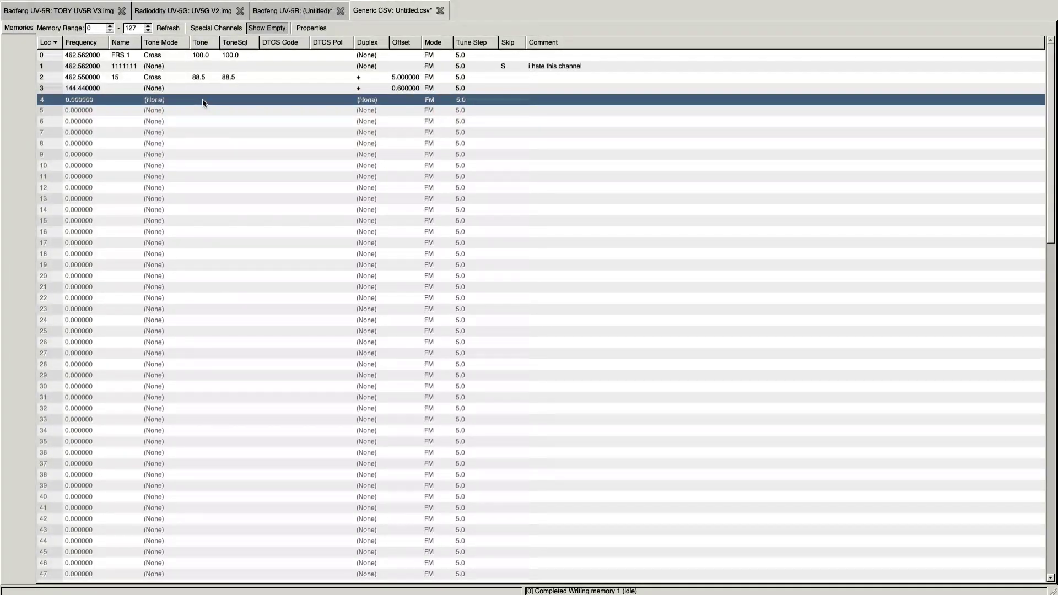
click(376, 101)
click(366, 111)
click(407, 101)
click(85, 96)
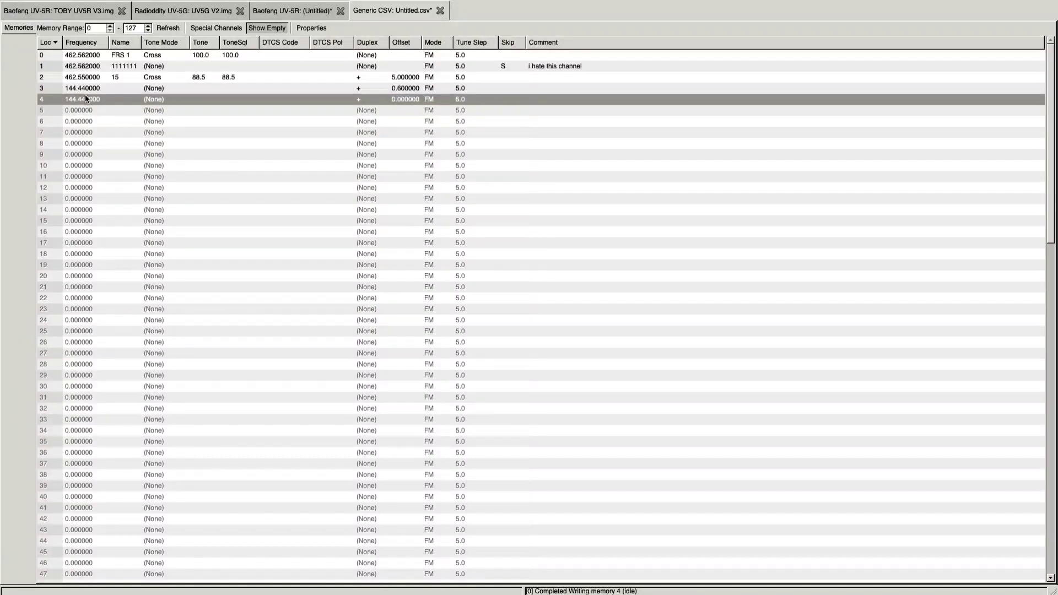
click(512, 106)
click(511, 102)
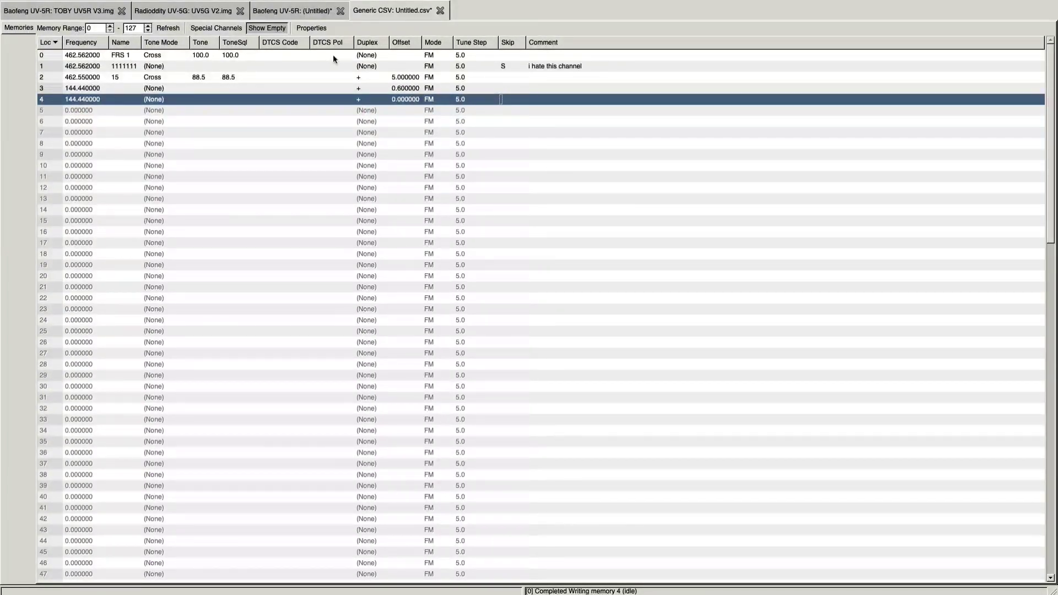
Step: Switch to the untitled Baofeng UV-5R file and look through its whole channel list
click(312, 13)
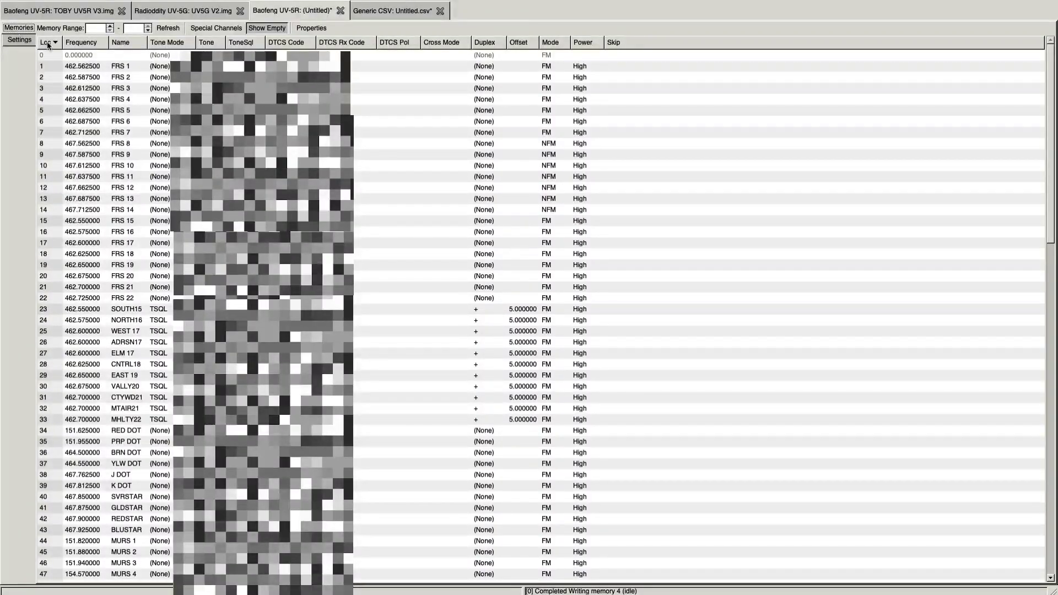
scroll(540, 314, down, 20)
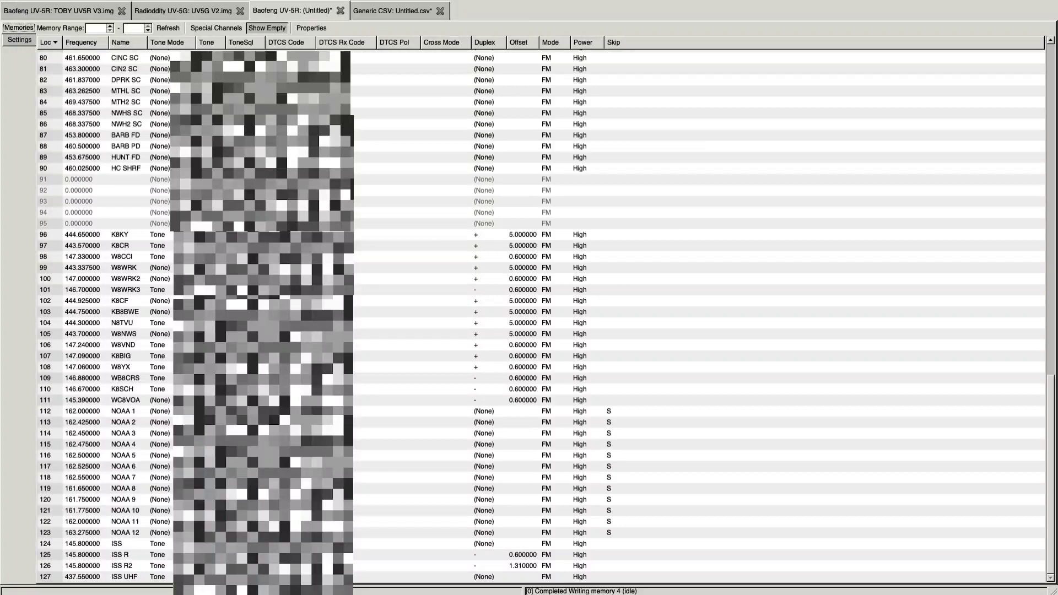
scroll(540, 314, up, 18)
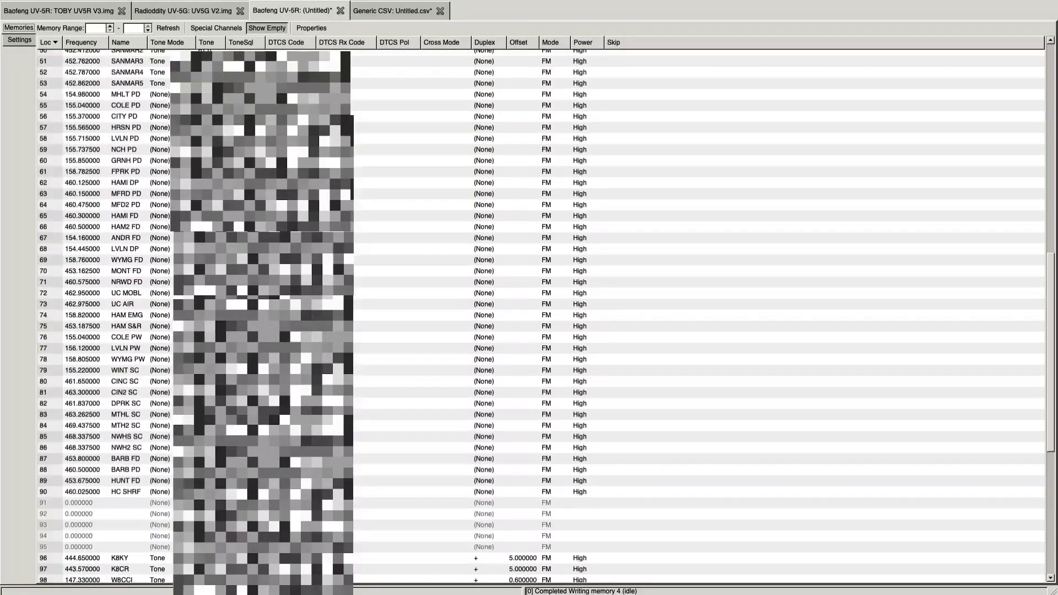
scroll(540, 314, up, 12)
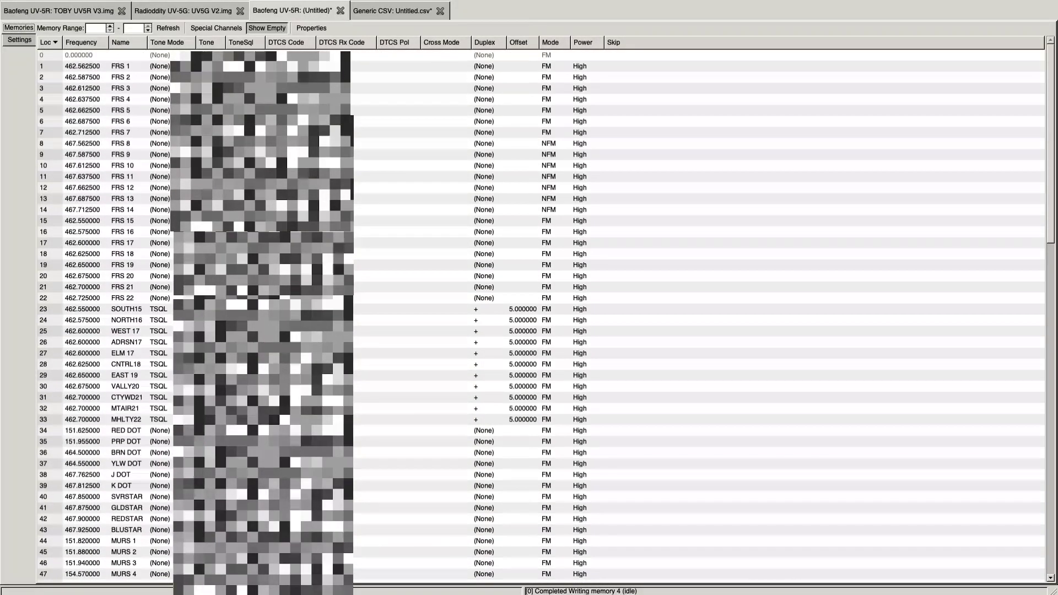
Step: Review the radio's basic settings, checking the Battery Saver and Display Mode (A) options and keeping 1:3 and Name
click(25, 39)
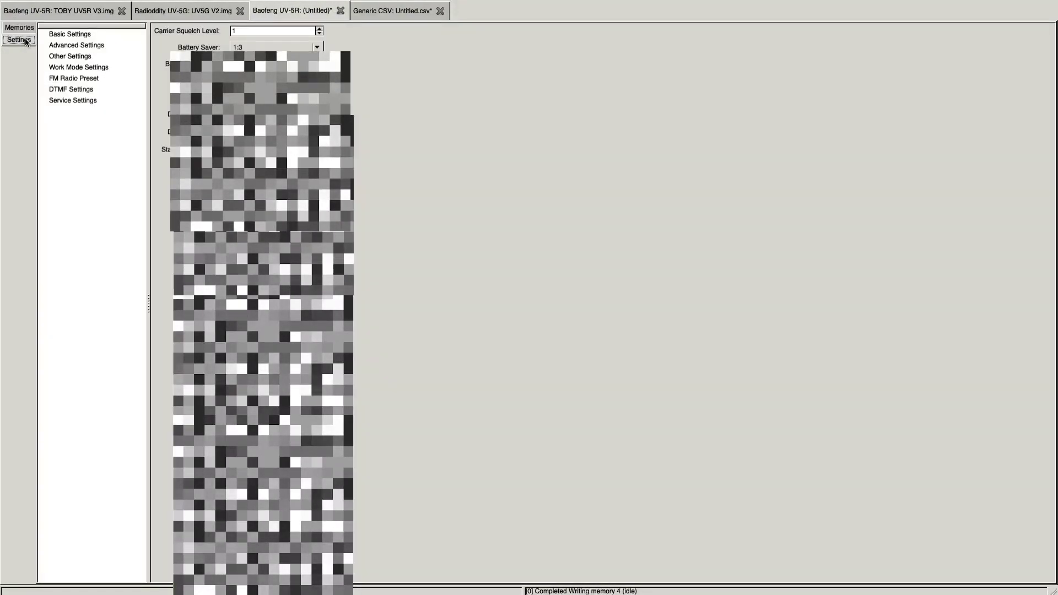
click(62, 37)
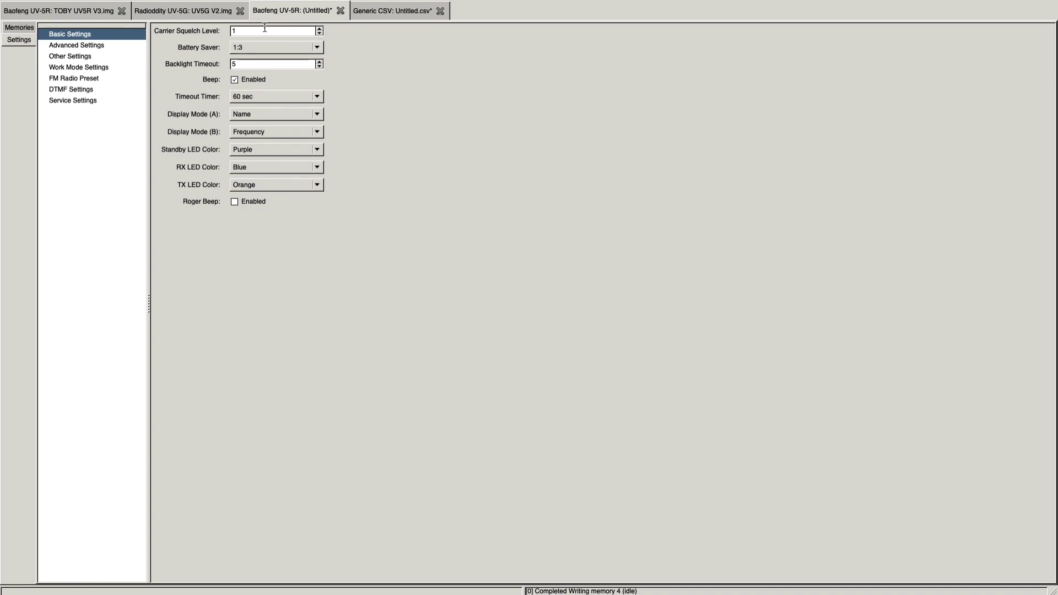
click(252, 47)
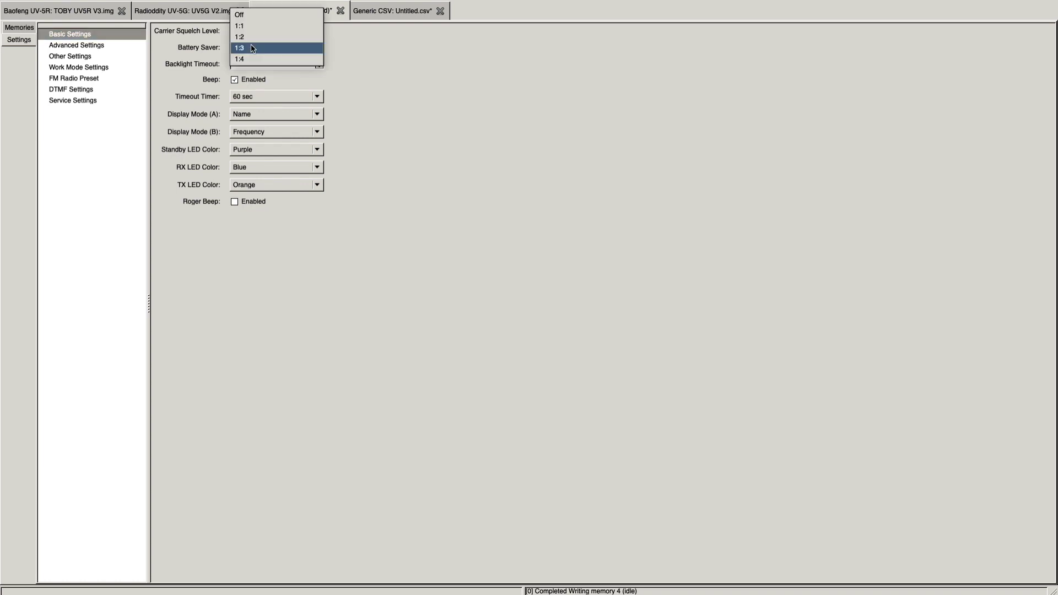
click(252, 48)
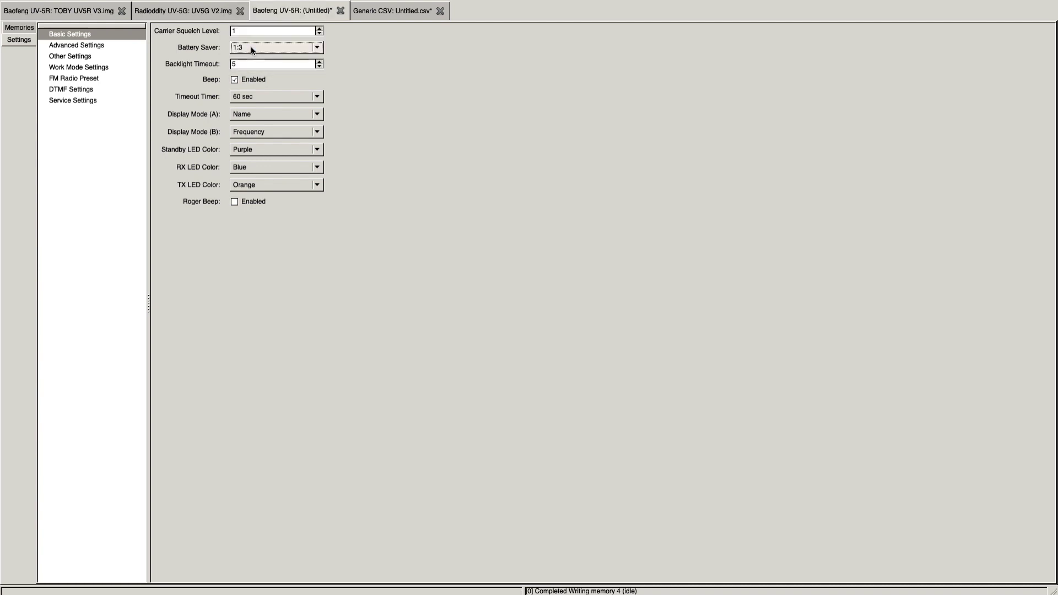
click(294, 63)
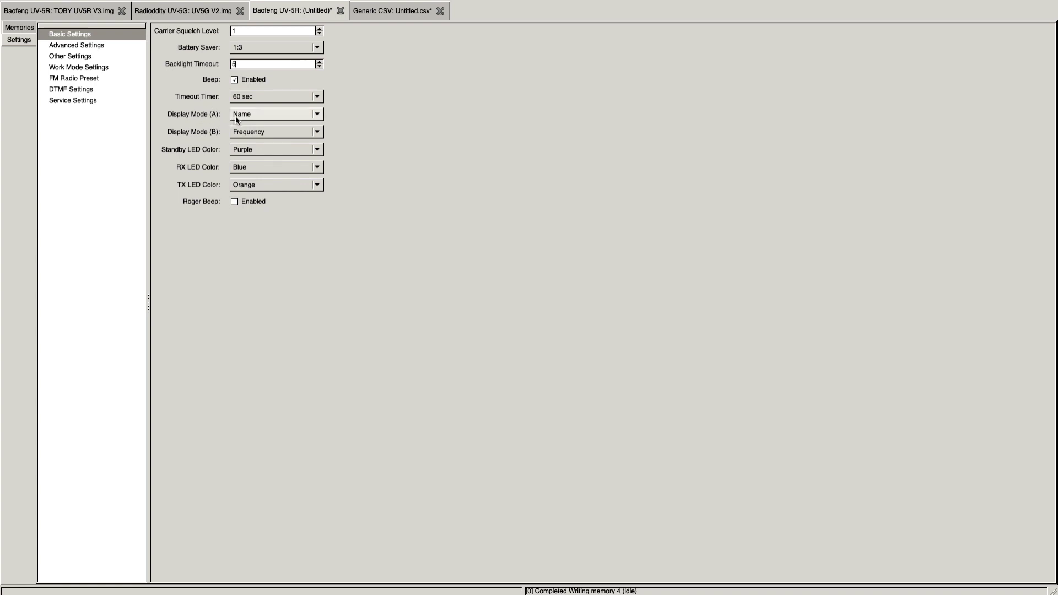
click(254, 115)
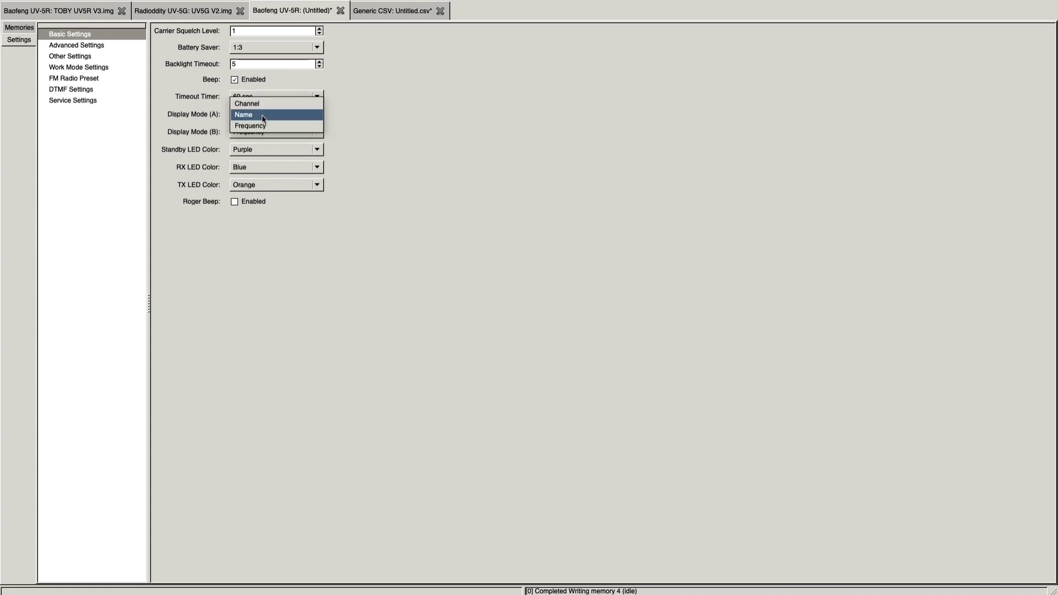
click(260, 115)
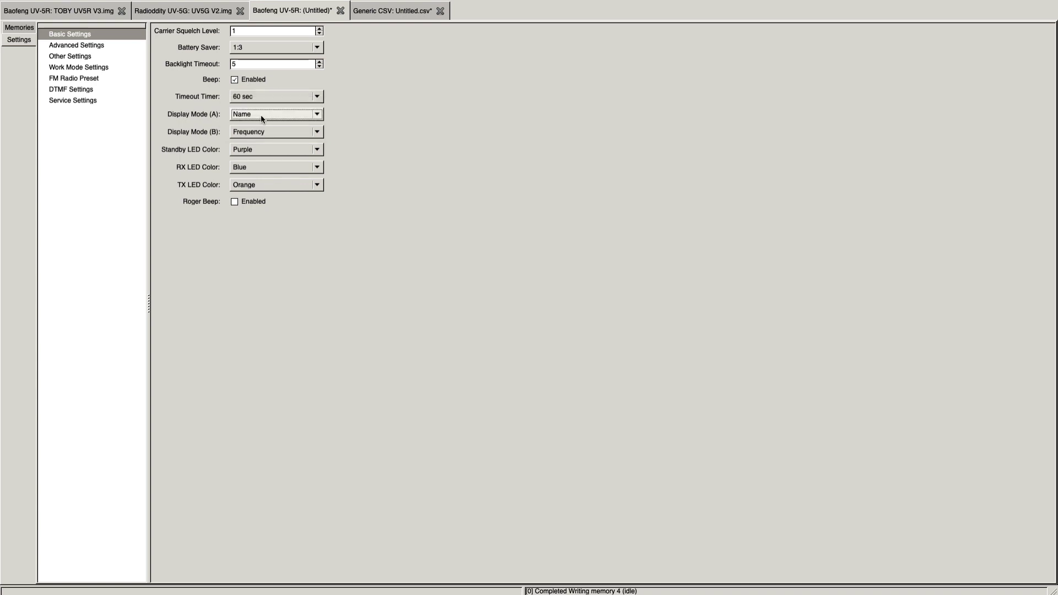
Step: Check the Display Mode (B) and Display Mode (A) options, keeping Frequency for B and Name for A
click(253, 132)
click(253, 132)
click(257, 116)
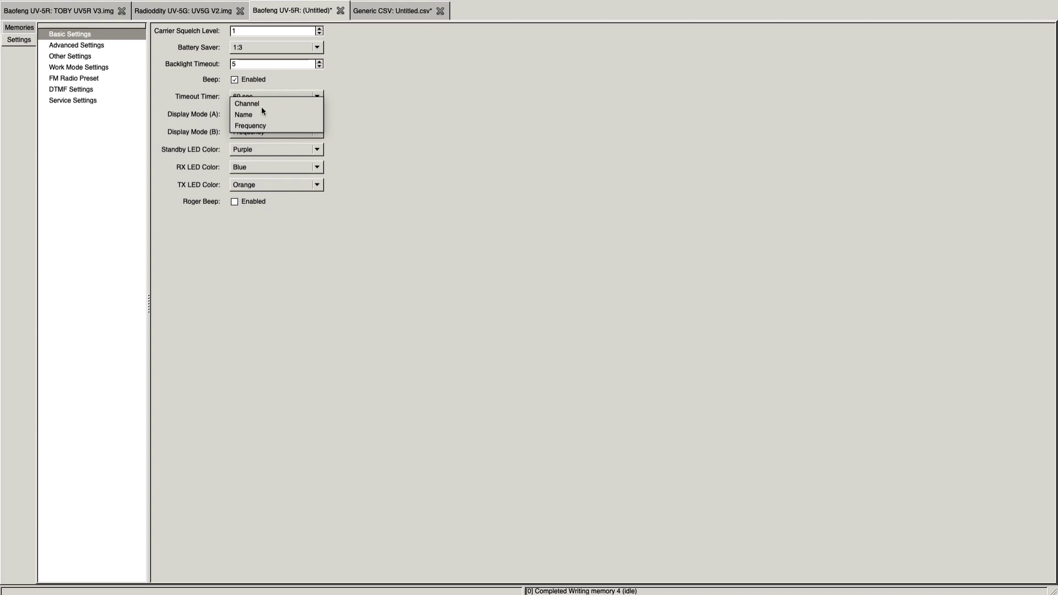
click(252, 113)
click(258, 111)
click(251, 117)
Step: Examine the name entry of memory 3 in the untitled Generic CSV file, and recheck the untitled UV-5R file's Display Mode (A) options
click(381, 12)
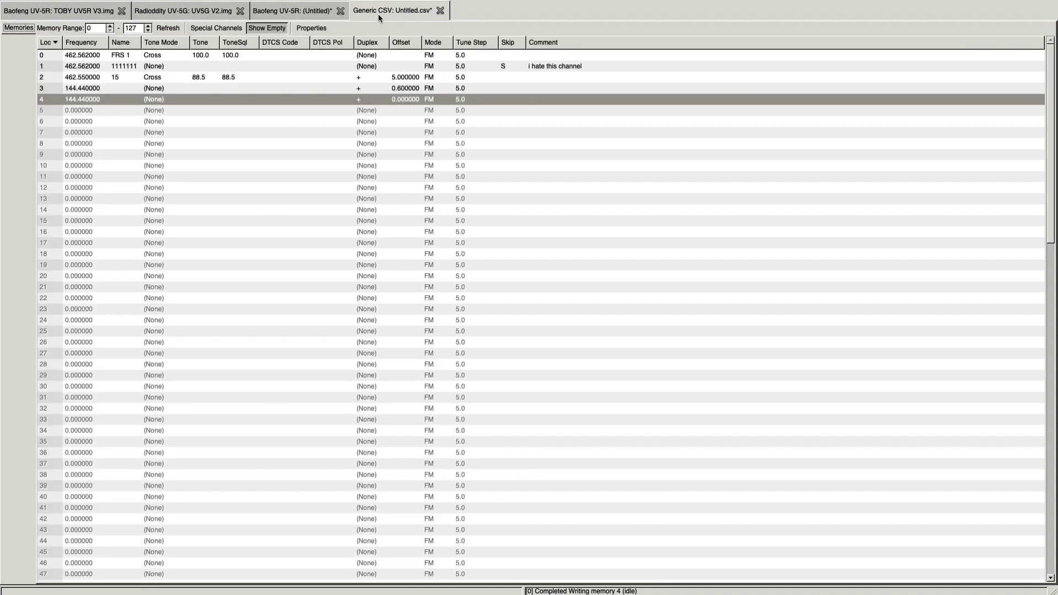
click(120, 88)
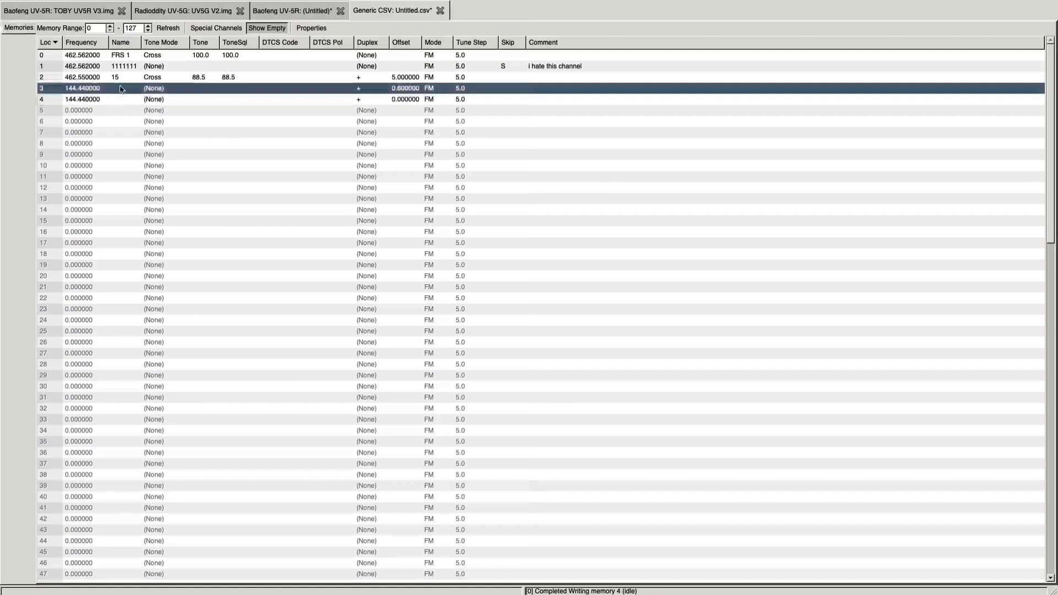
click(285, 13)
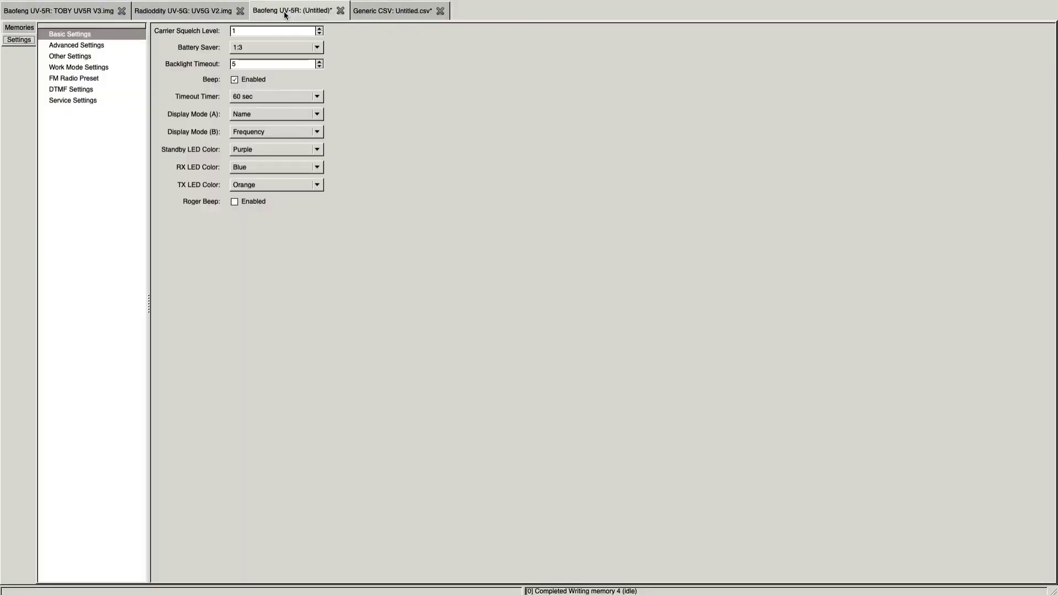
click(263, 113)
click(250, 116)
Step: Look through the channel names in the untitled UV-5R file's memory list and select memory 1, FRS 1
click(19, 27)
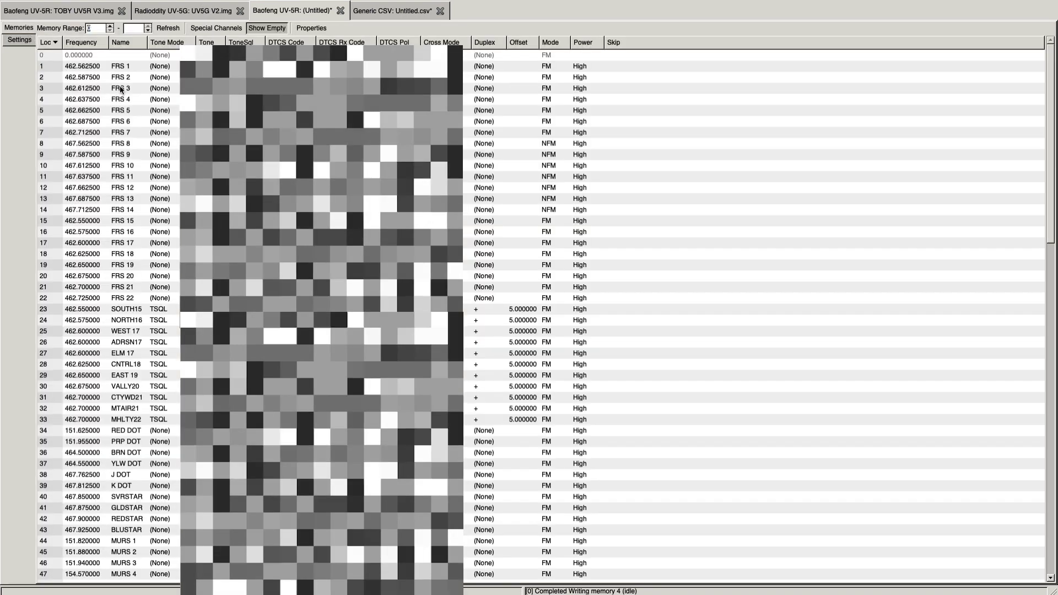
scroll(128, 399, down, 4)
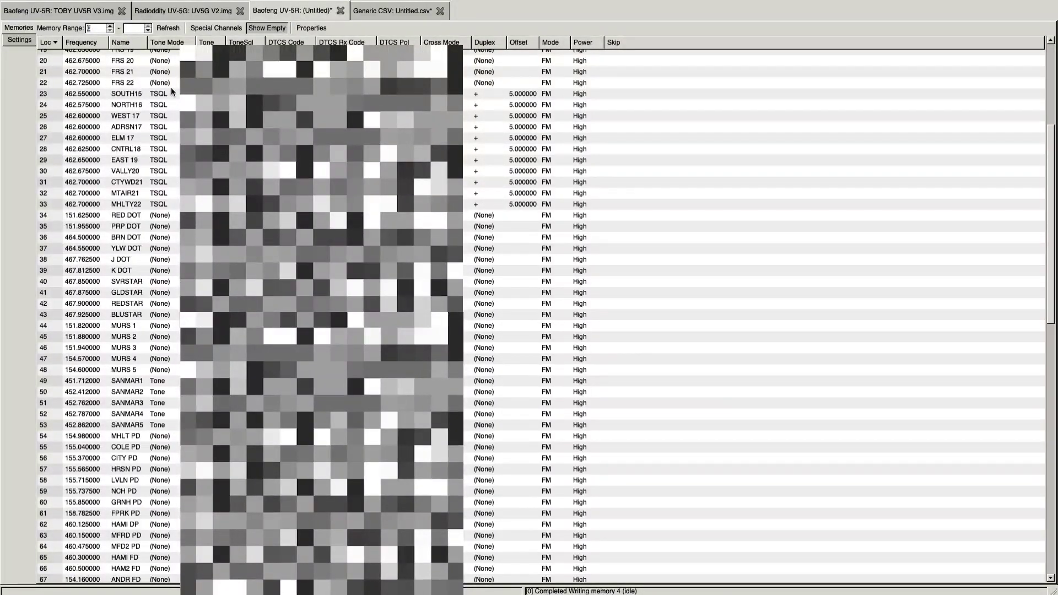
click(15, 40)
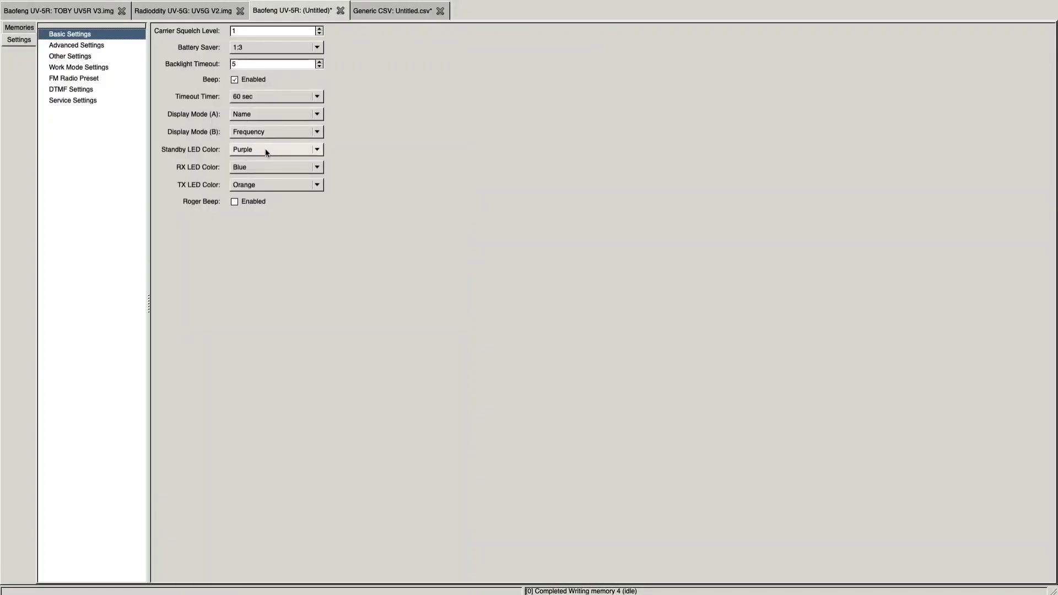
click(31, 27)
scroll(60, 93, up, 2)
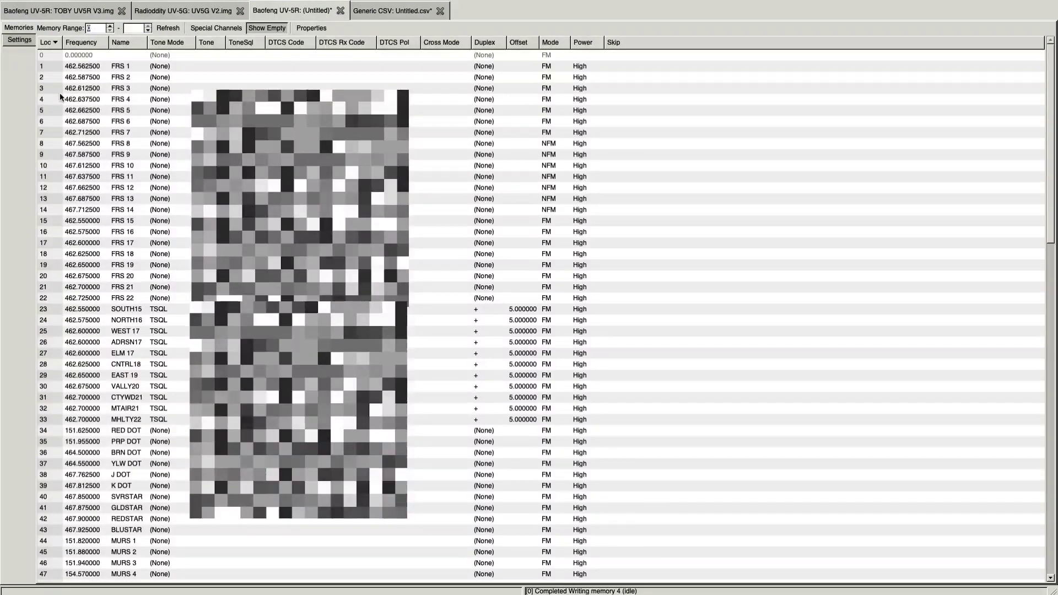
click(121, 68)
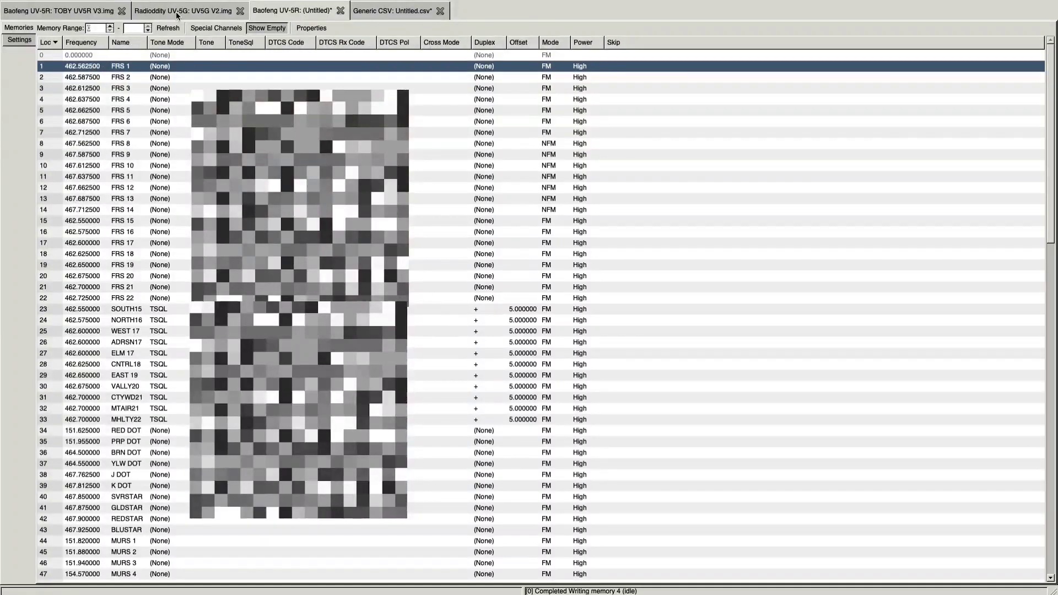
Step: Enable Roger Beep in the radio's basic settings
click(19, 40)
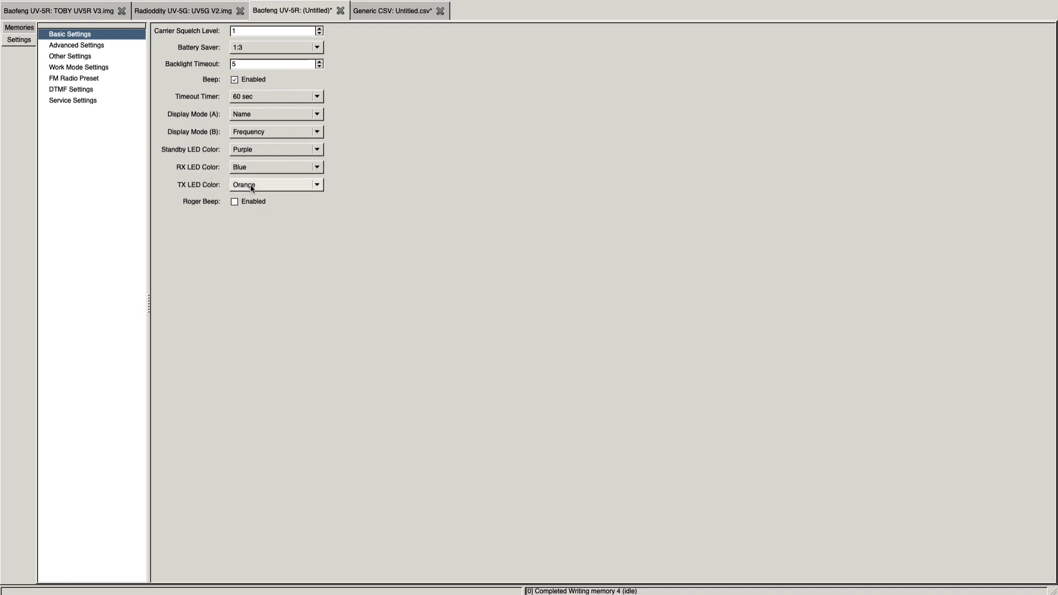
click(236, 201)
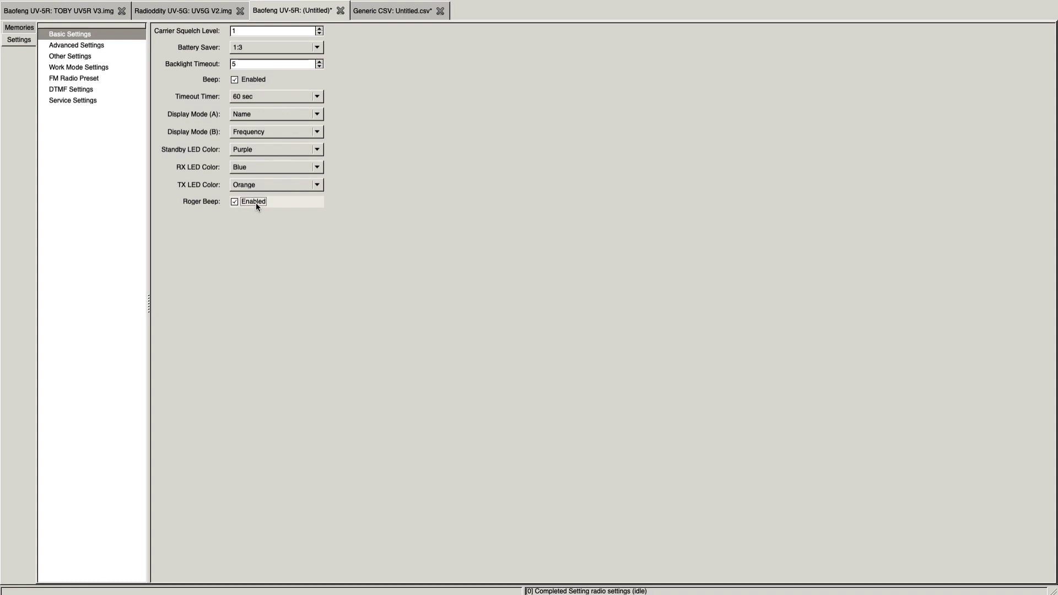
Step: Review Dual Watch and the Dual Watch TX Priority options in the advanced settings, trying A and setting the priority back to Off
click(83, 46)
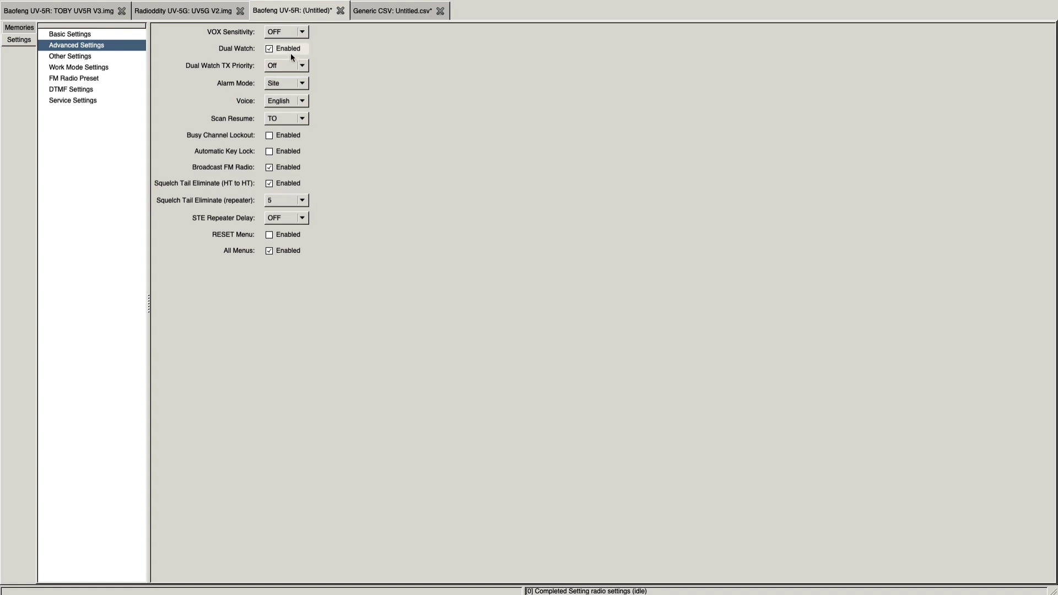
click(269, 49)
click(285, 66)
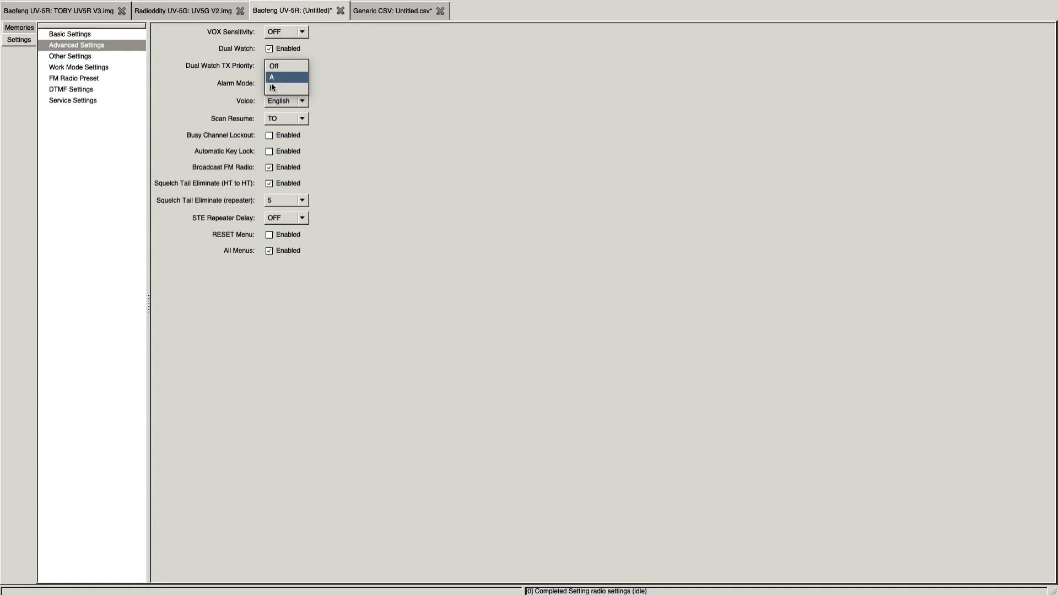
click(277, 66)
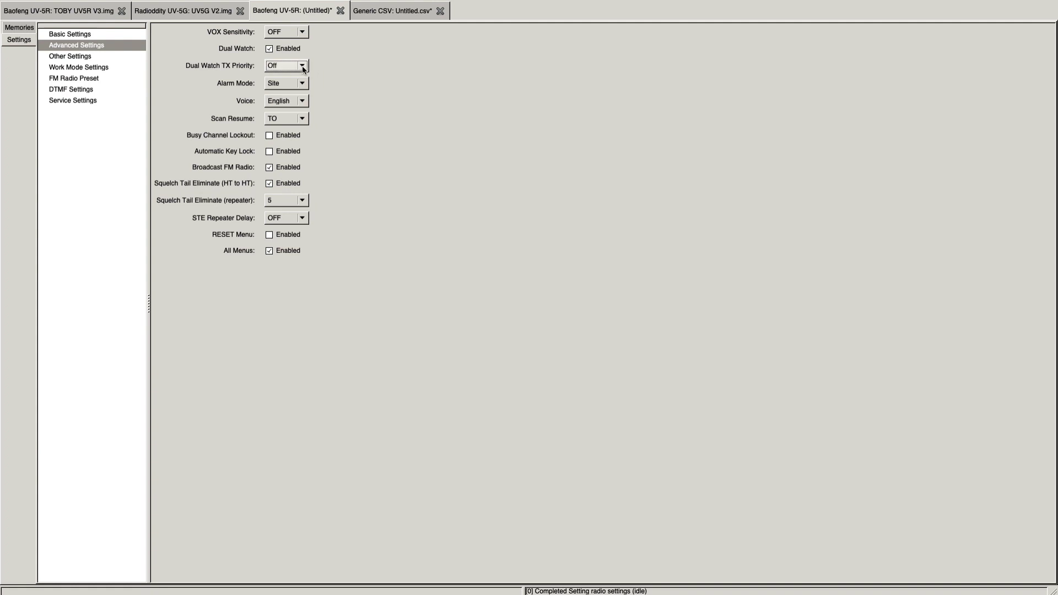
click(302, 66)
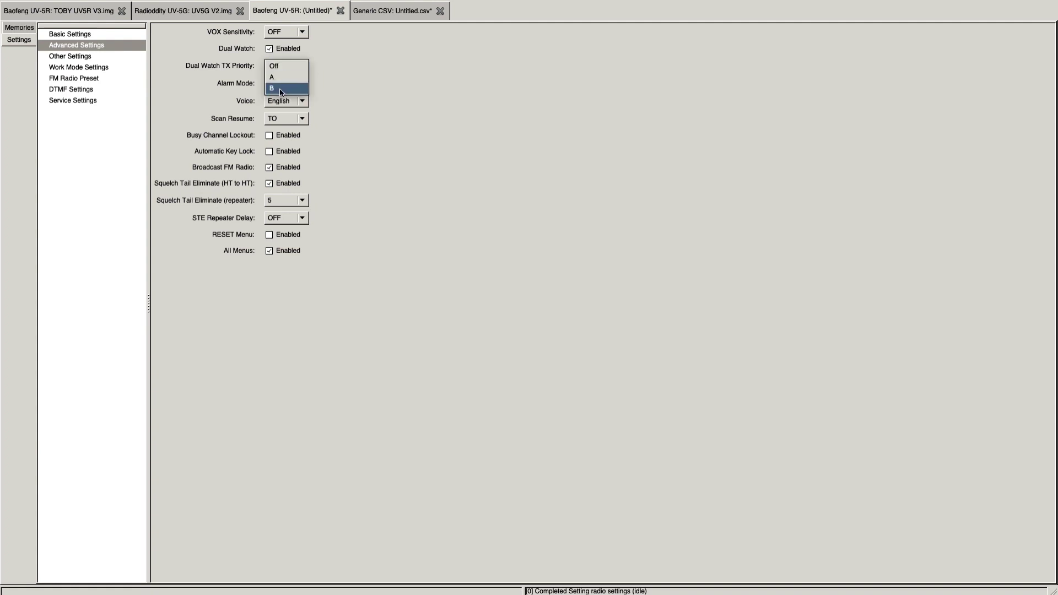
click(280, 78)
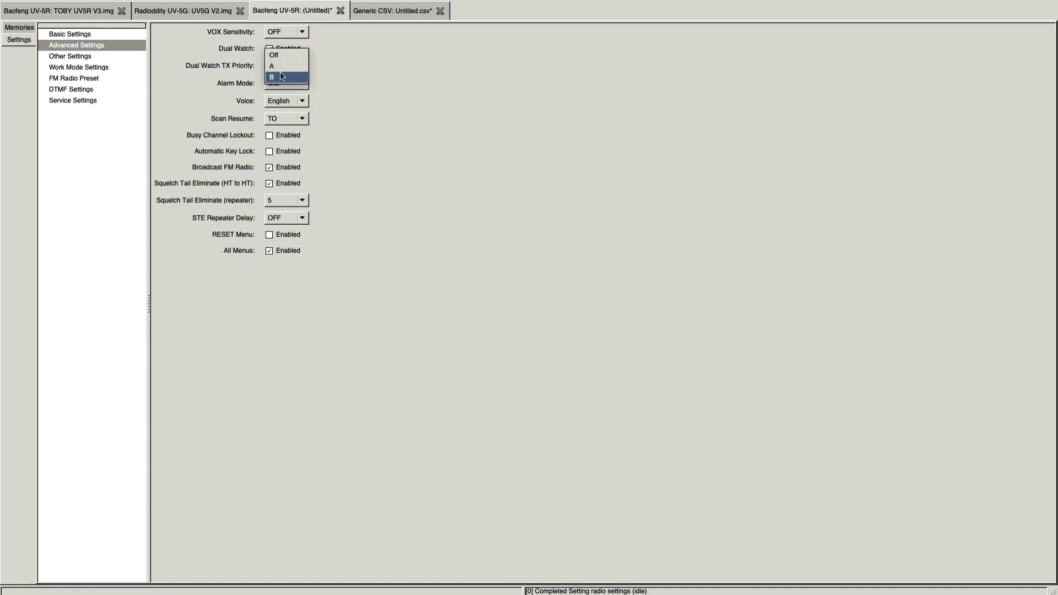
click(288, 57)
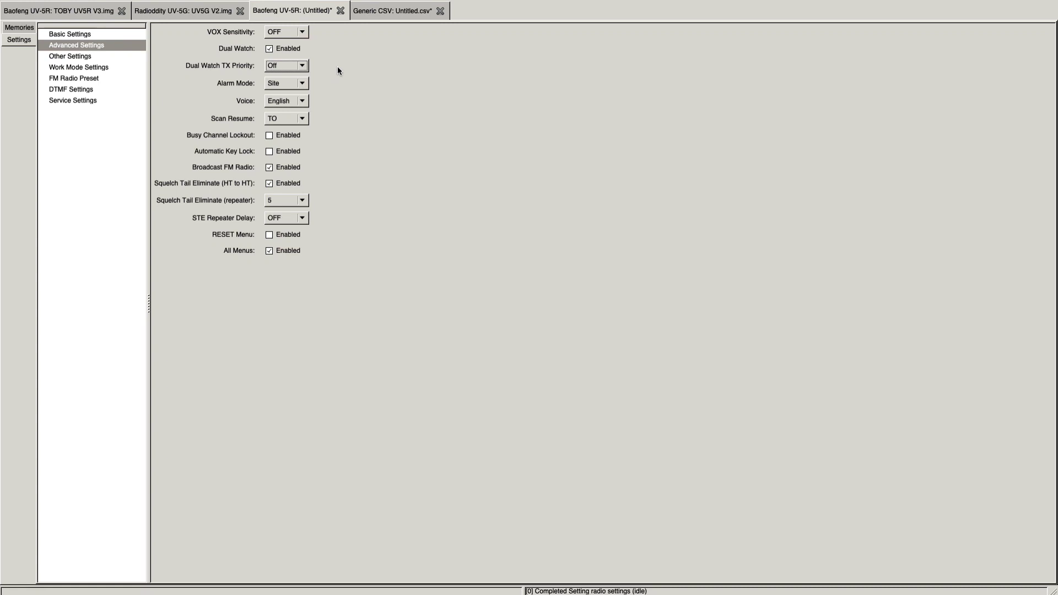
Step: Check the Alarm Mode and Voice options in the advanced settings, keeping Site and English
click(301, 84)
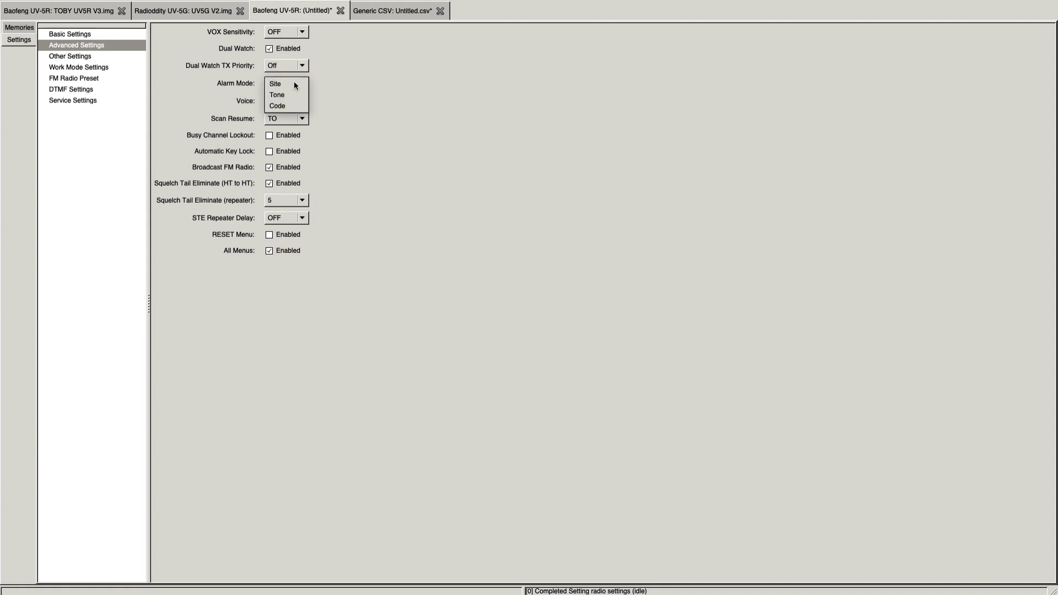
click(290, 84)
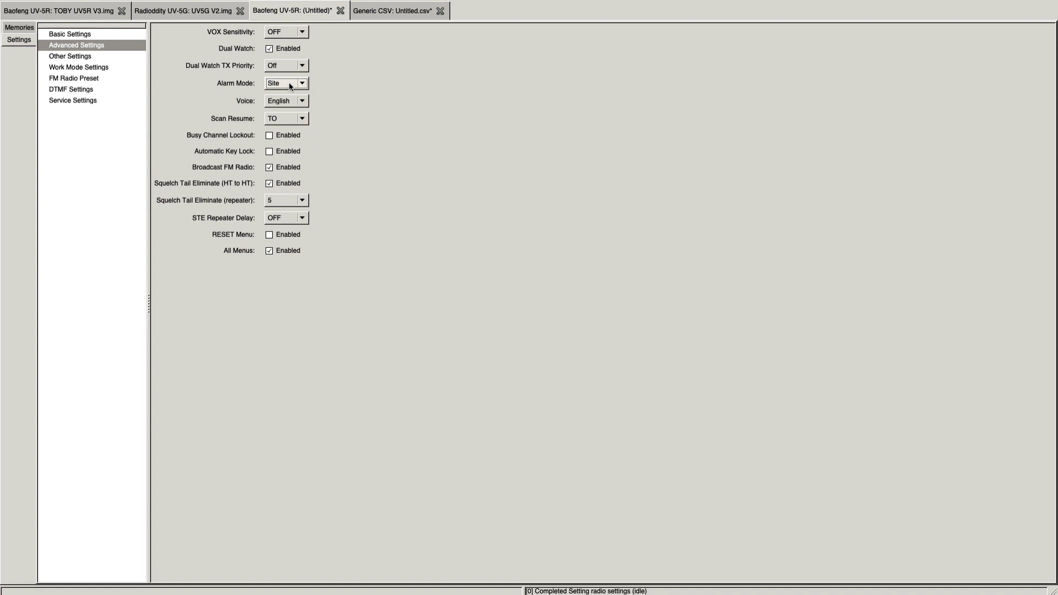
click(291, 85)
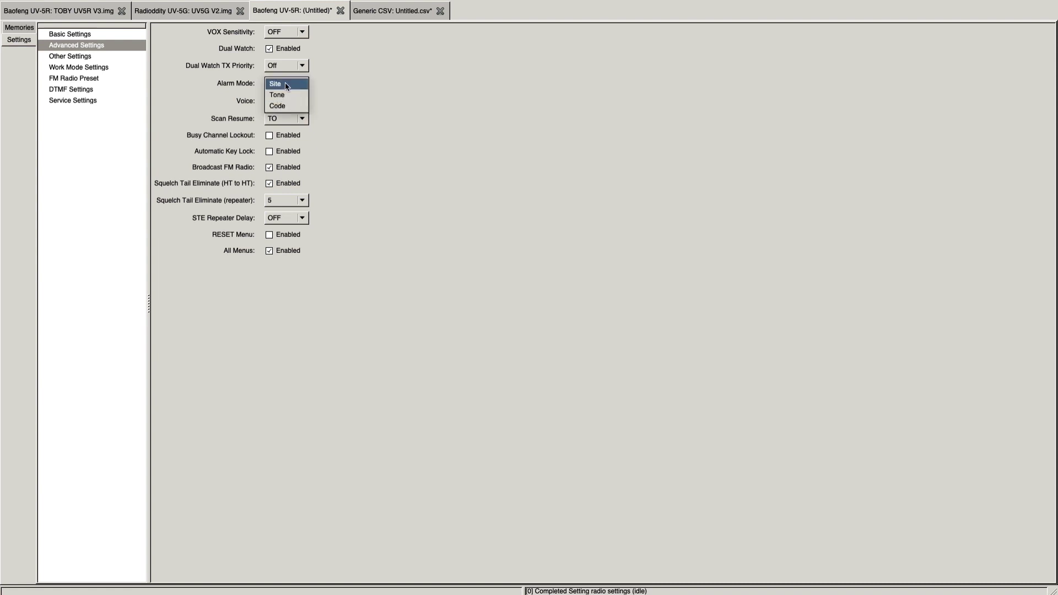
click(283, 84)
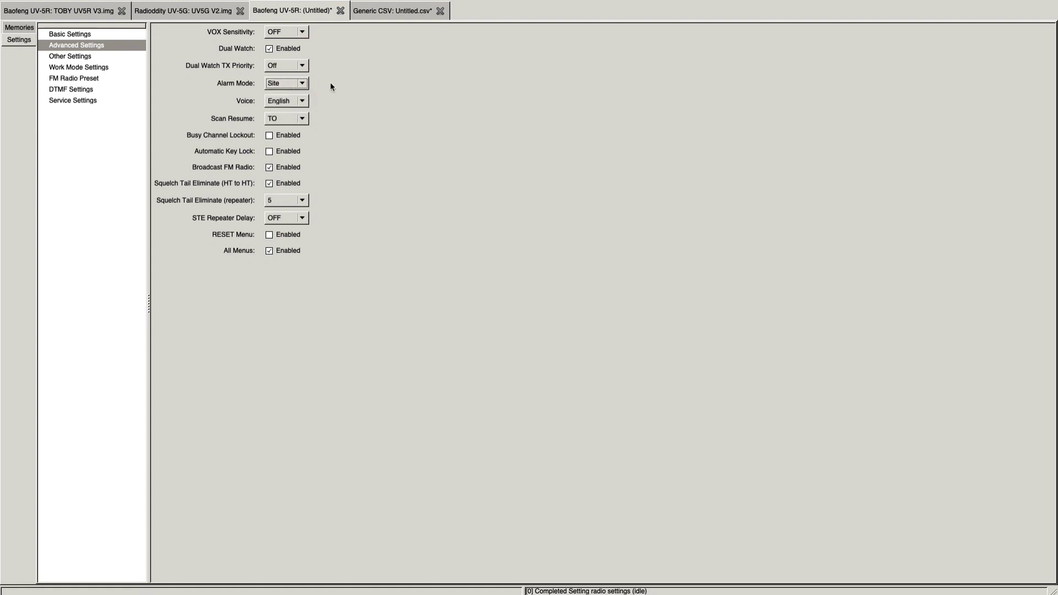
click(301, 101)
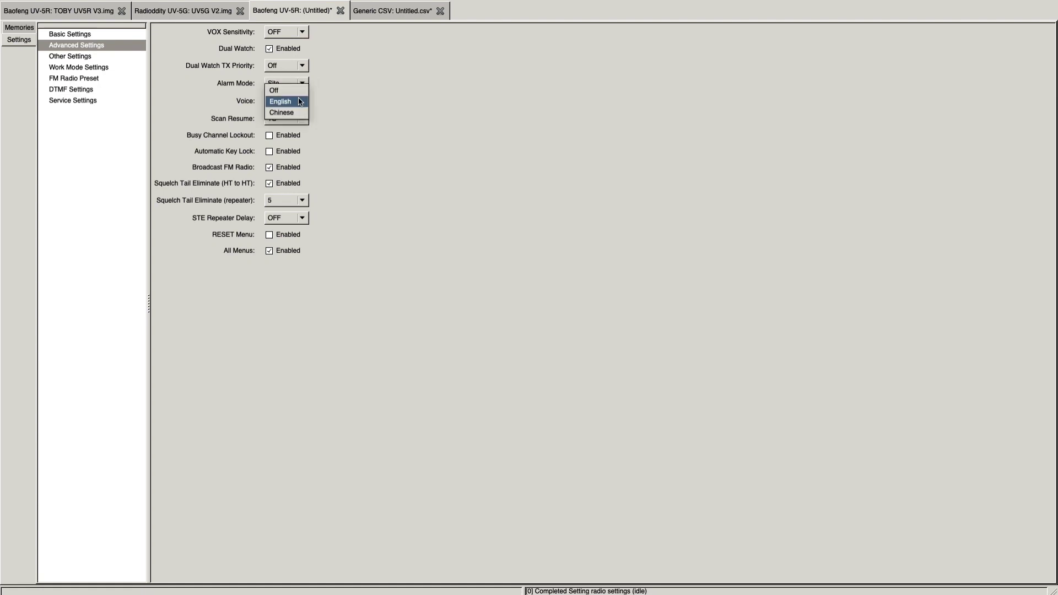
click(298, 103)
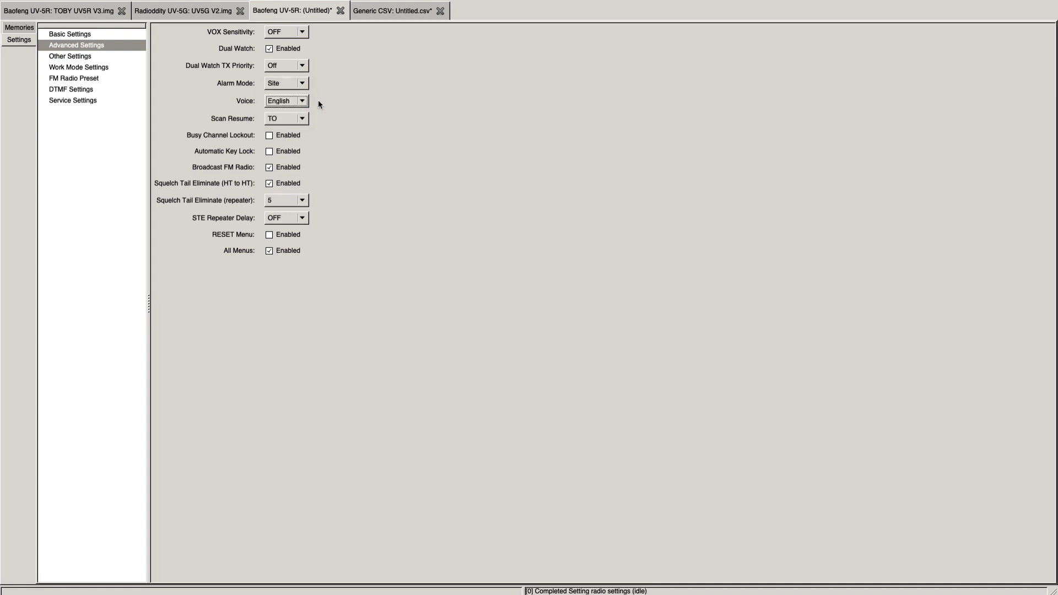
Step: Check the Scan Resume and STE Repeater Delay options, keeping TO and OFF
click(302, 118)
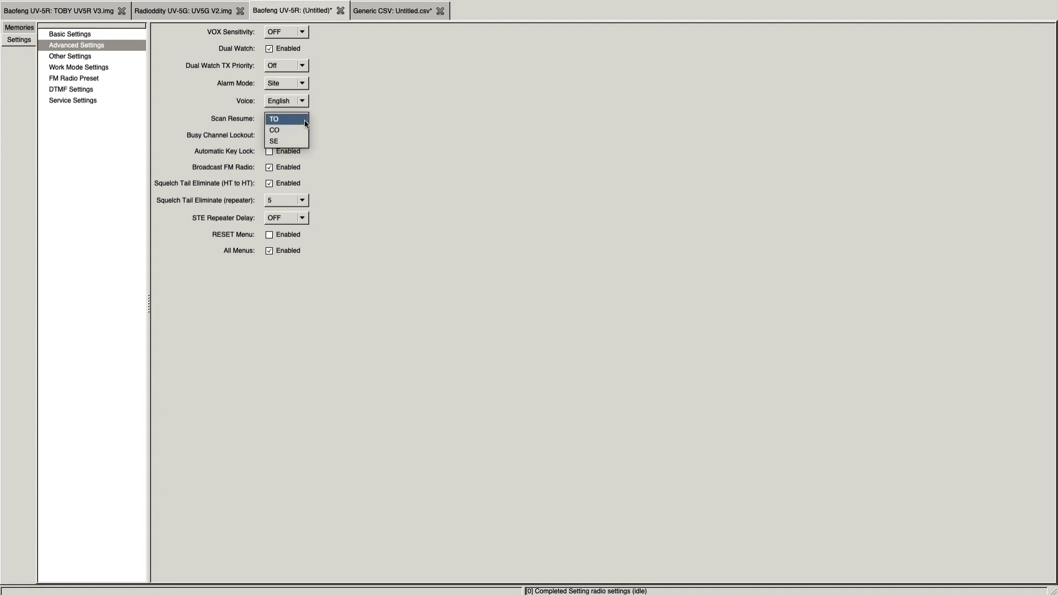
click(305, 120)
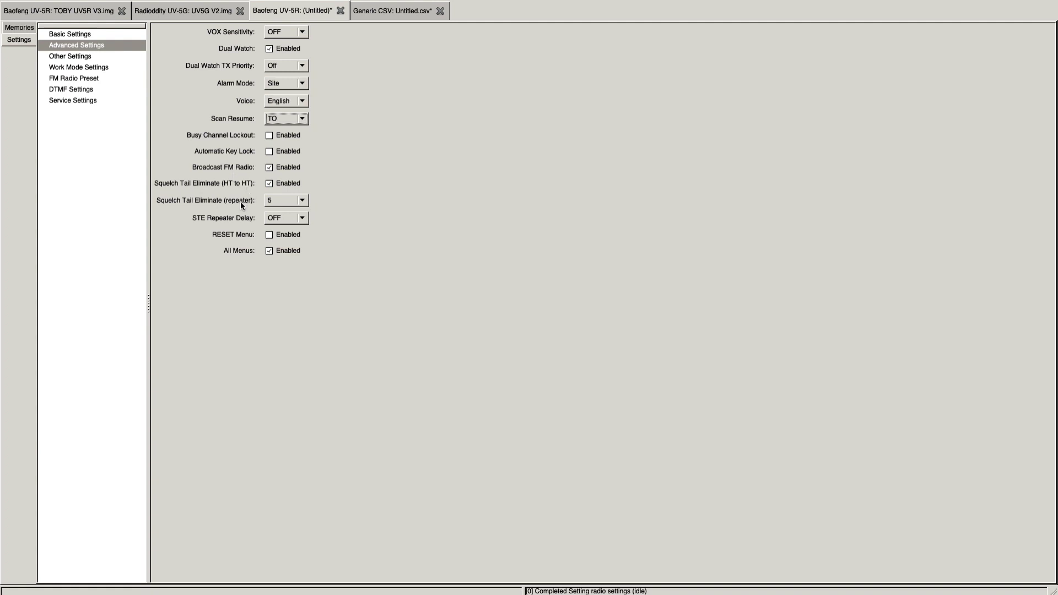
click(293, 220)
click(291, 218)
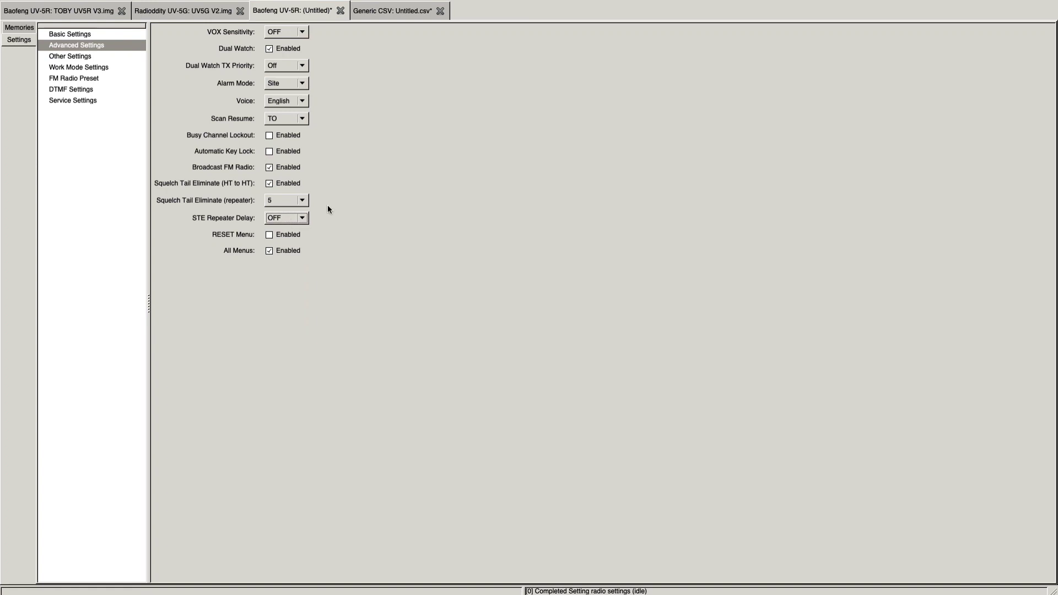
Step: Review the power-on messages and the VHF and UHF limits in the other settings, keeping the Power-On Message type as Message
click(74, 57)
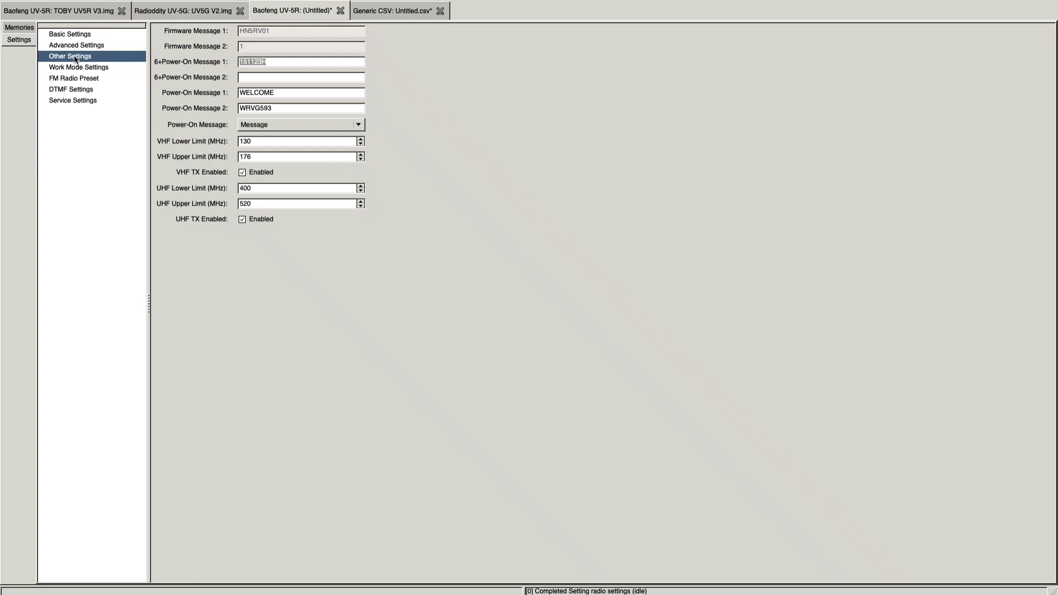
click(283, 107)
drag(281, 108, 233, 109)
click(284, 108)
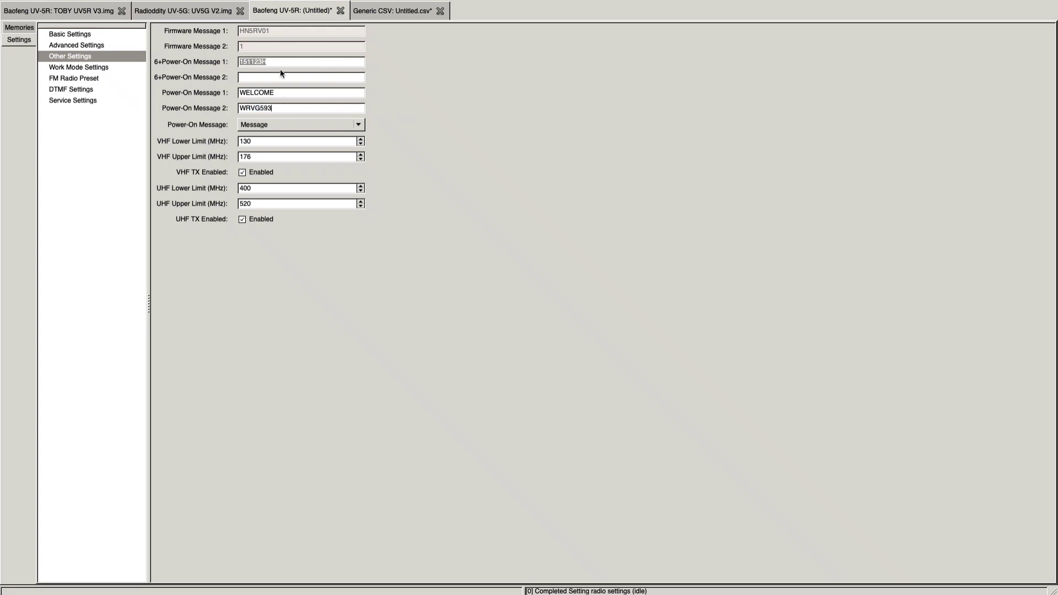
click(267, 123)
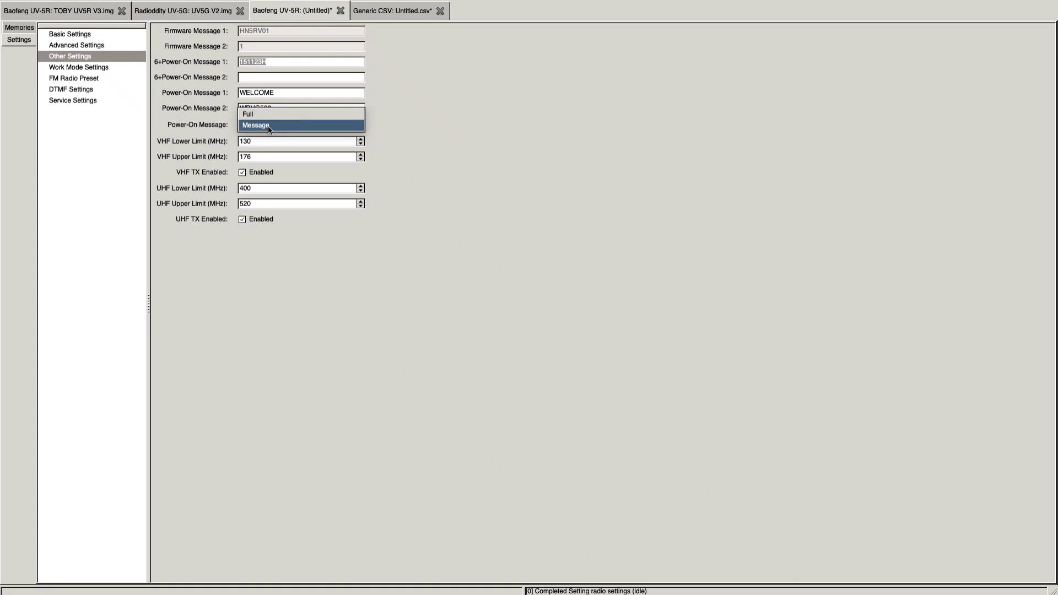
click(265, 126)
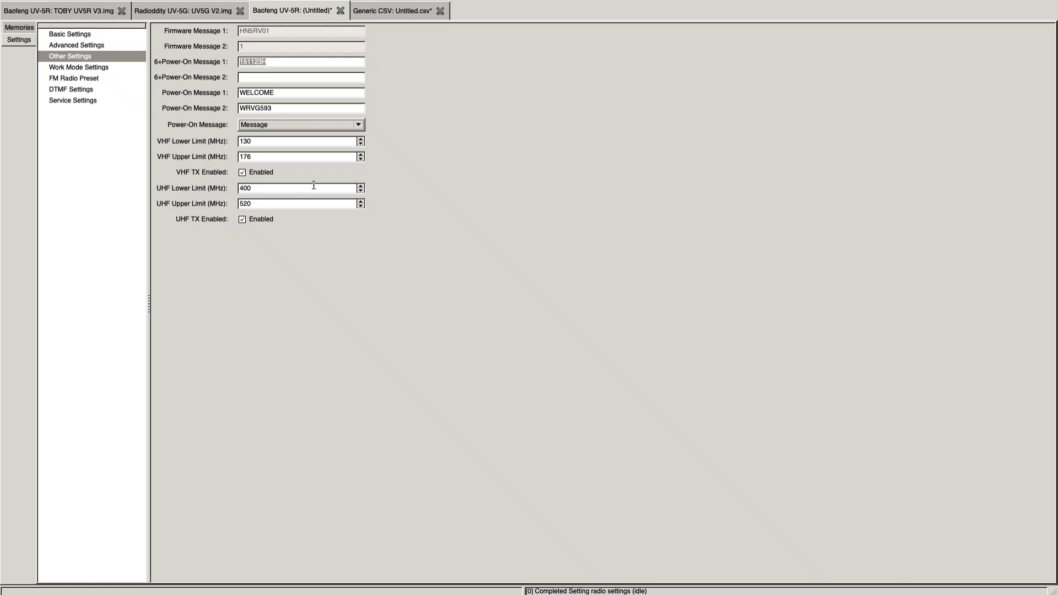
click(330, 191)
click(290, 157)
Step: Look through the work mode, FM radio preset, DTMF and service settings, and return to the memory list
click(71, 70)
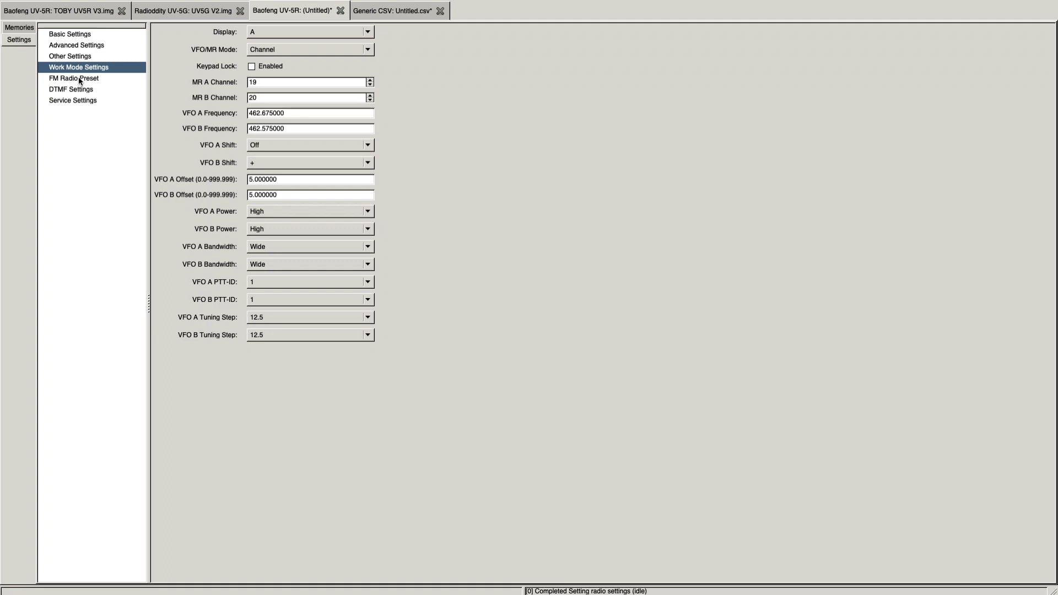
click(78, 80)
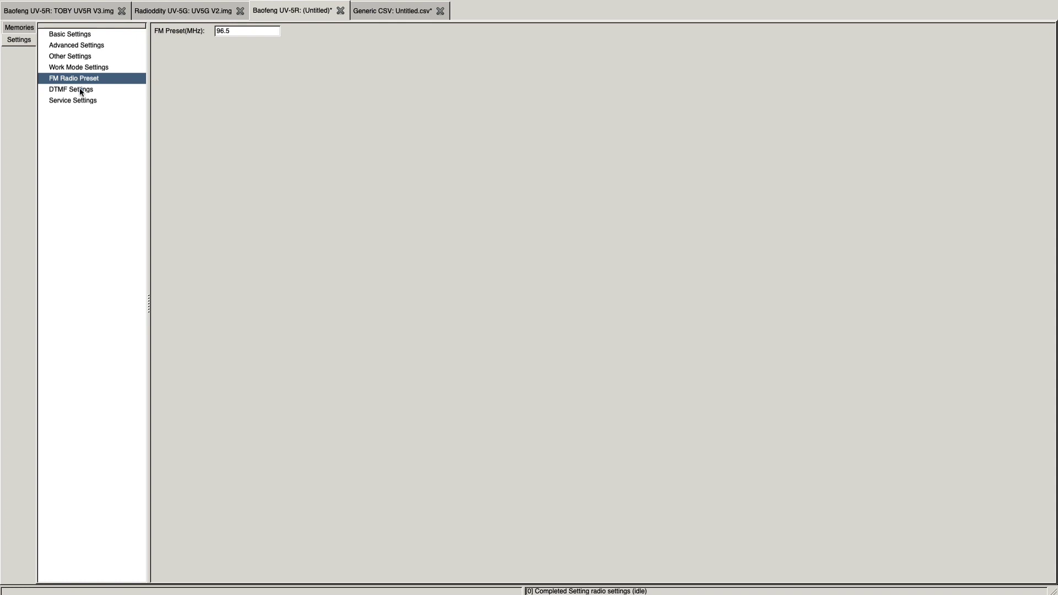
click(79, 90)
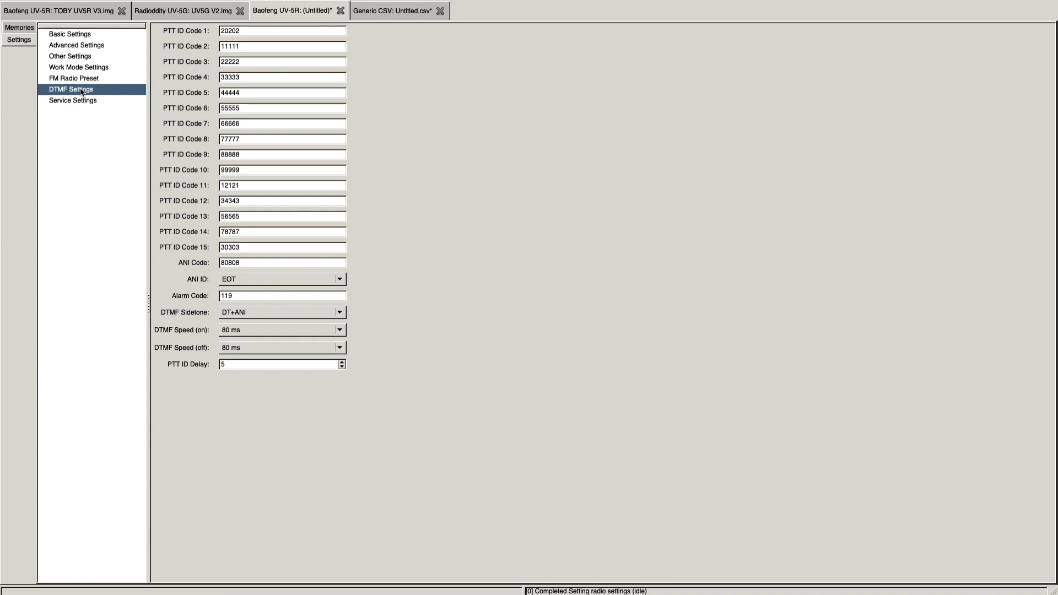
click(83, 102)
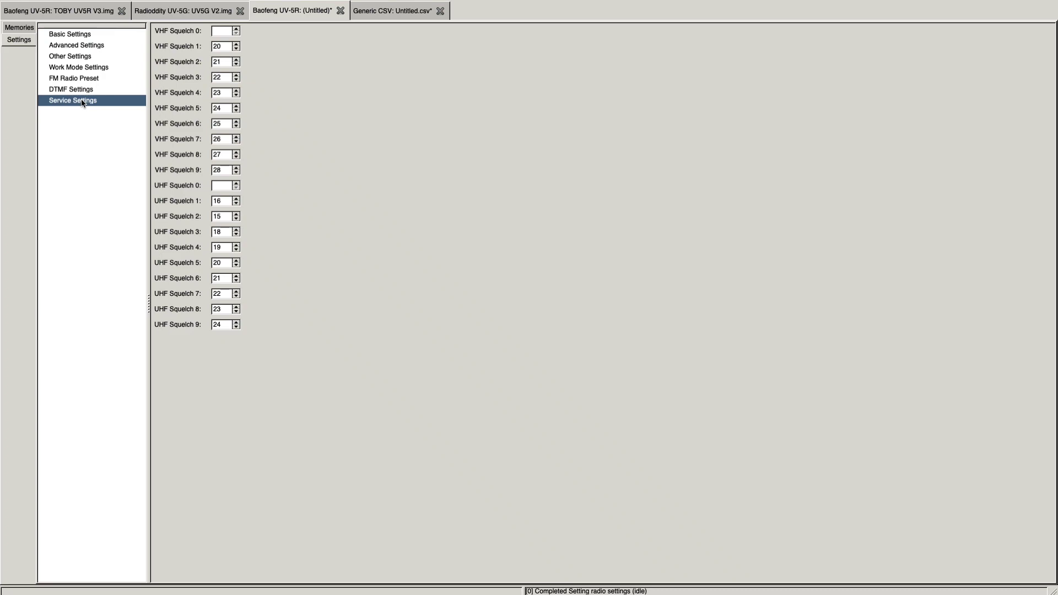
click(31, 27)
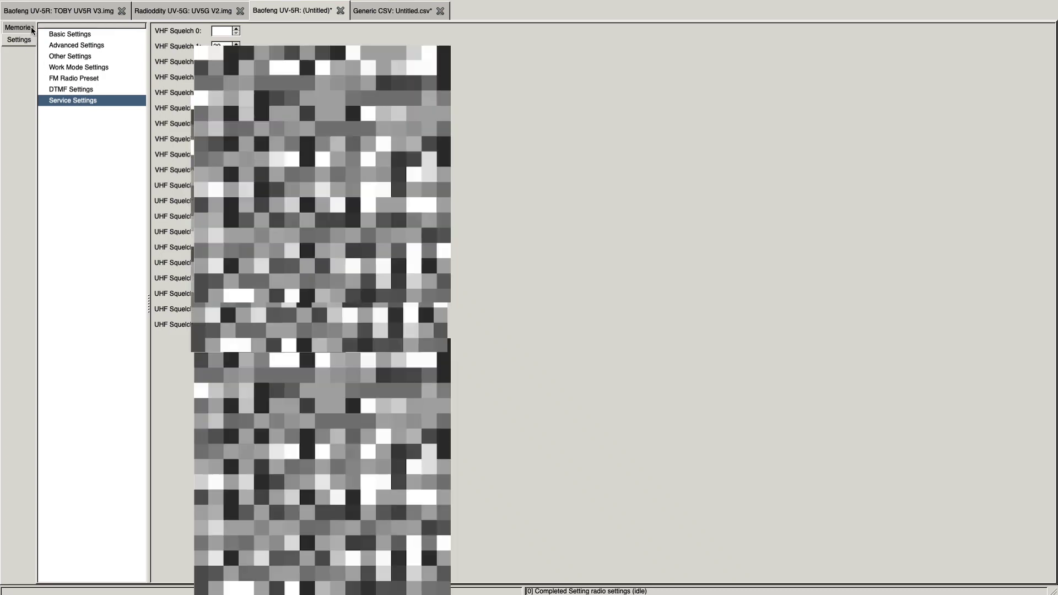
Step: Start uploading the reviewed memory list to the Baofeng UV-5R over the preselected USB serial port, and cancel the cloning
scroll(174, 207, down, 12)
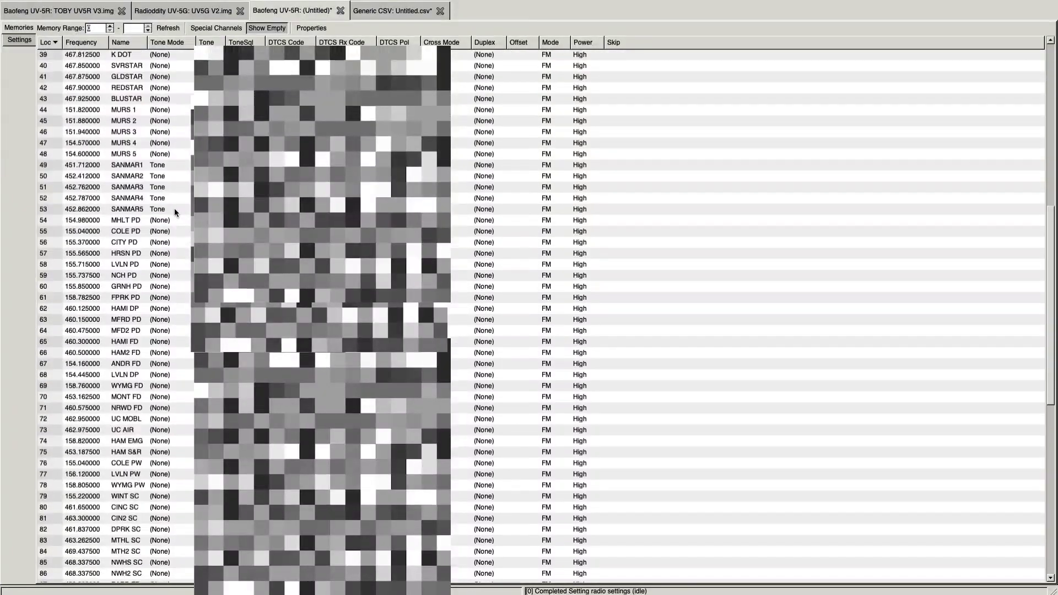
scroll(175, 211, down, 4)
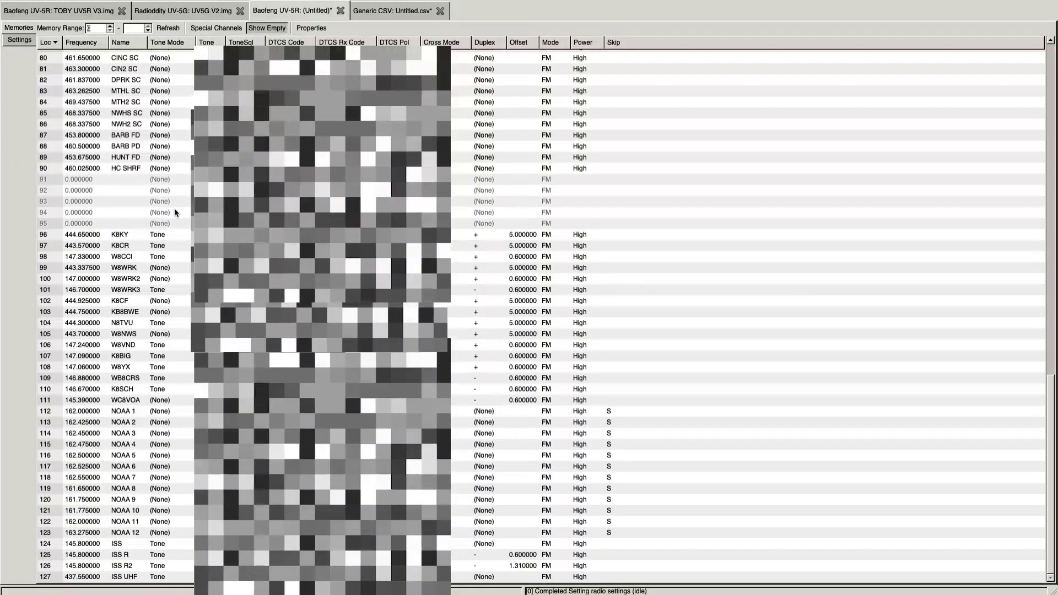
scroll(175, 207, up, 20)
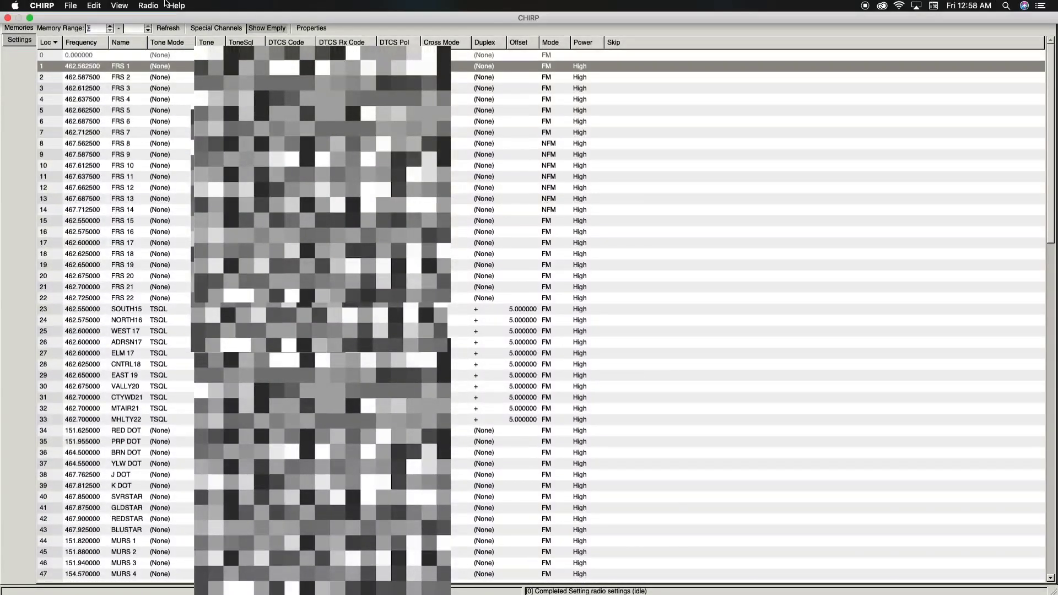
click(147, 5)
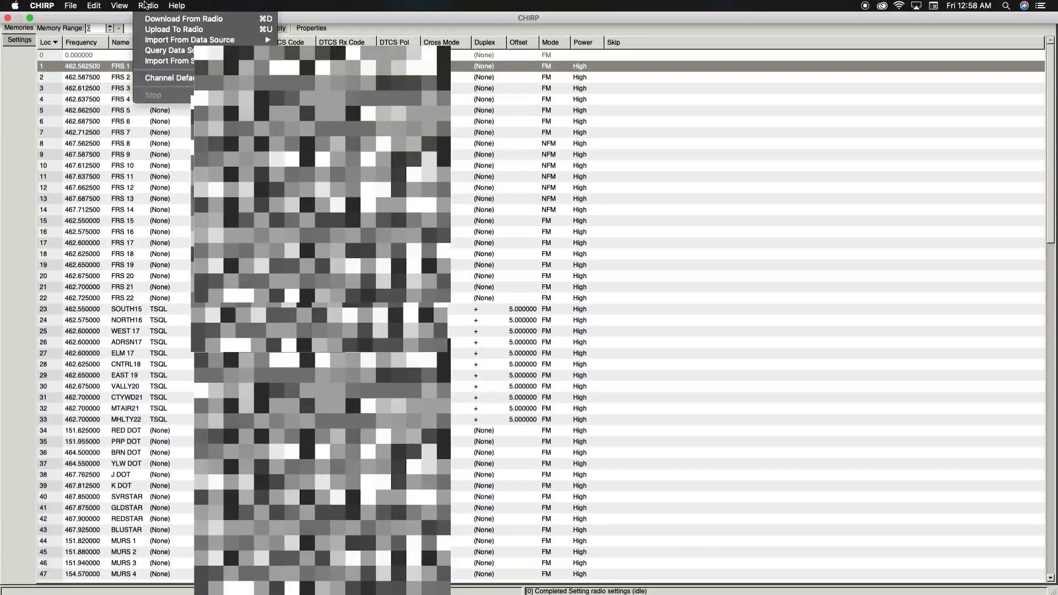
click(191, 34)
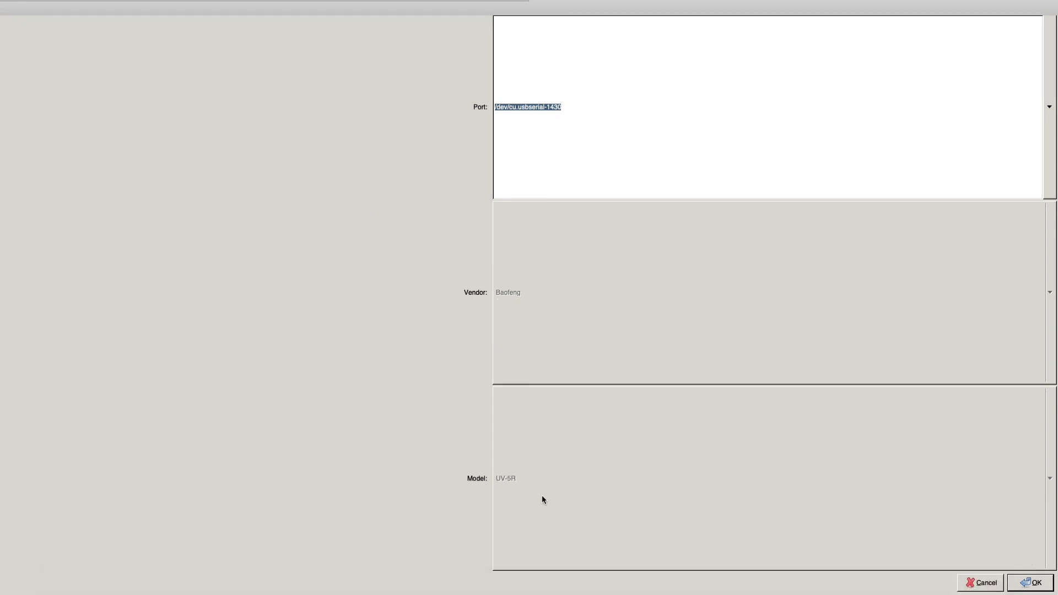
click(1029, 582)
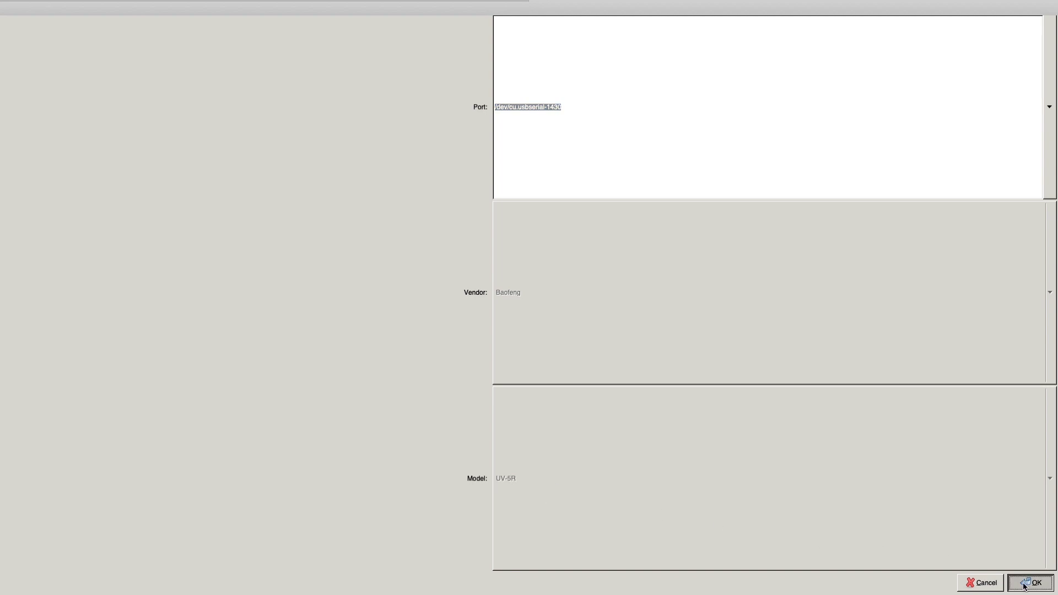
click(599, 332)
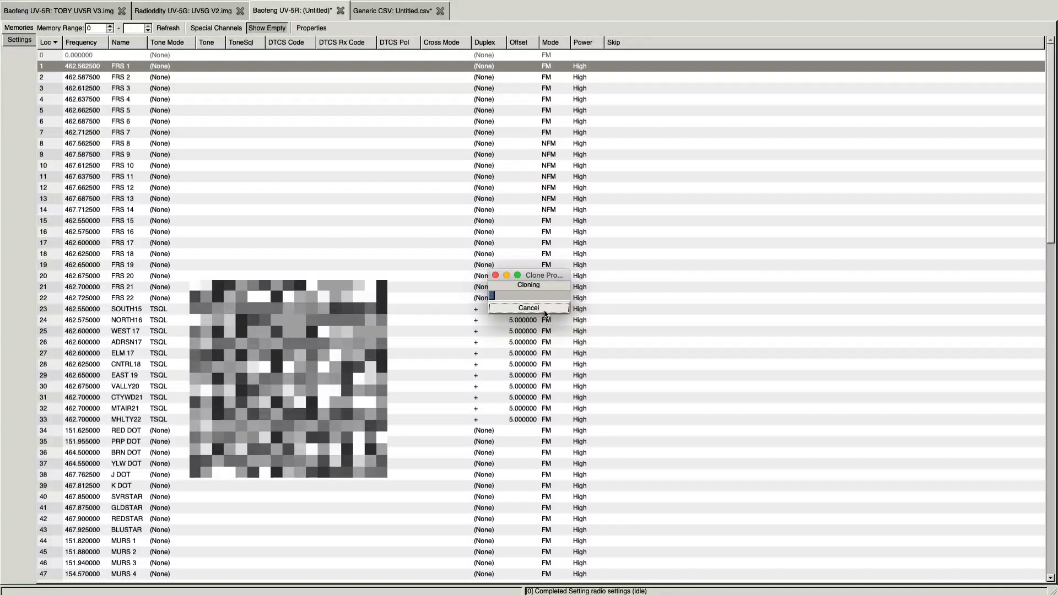
click(537, 307)
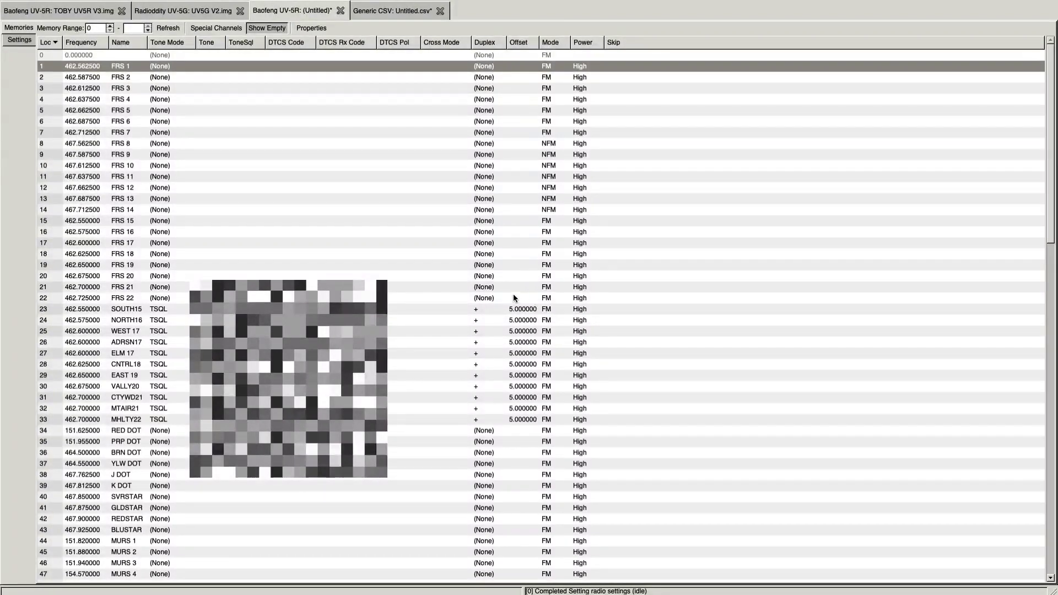